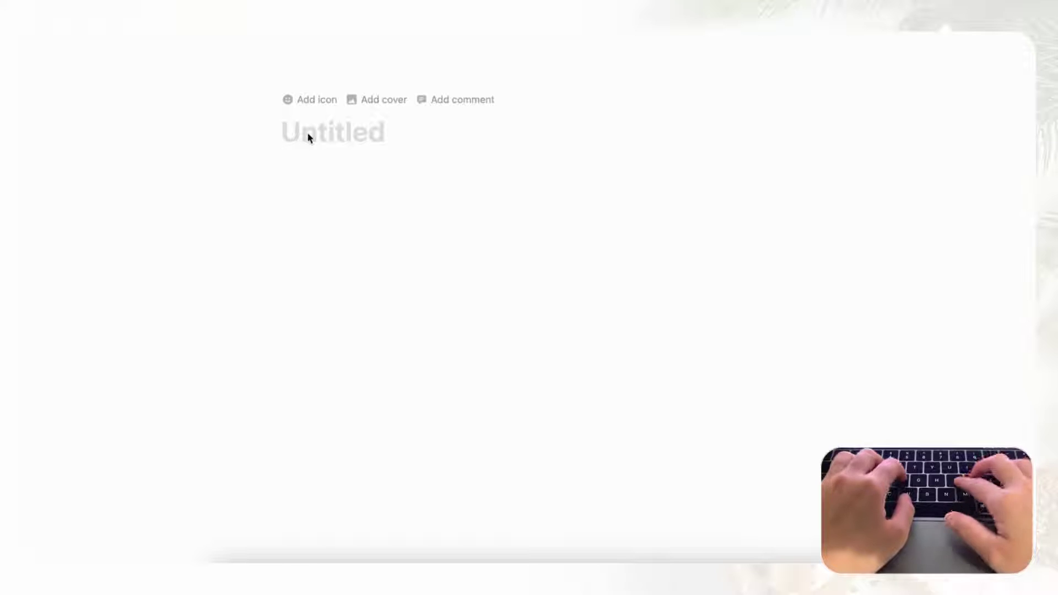
Title the page "Gift Planner - Christmas 2023".
type("Gift Planner")
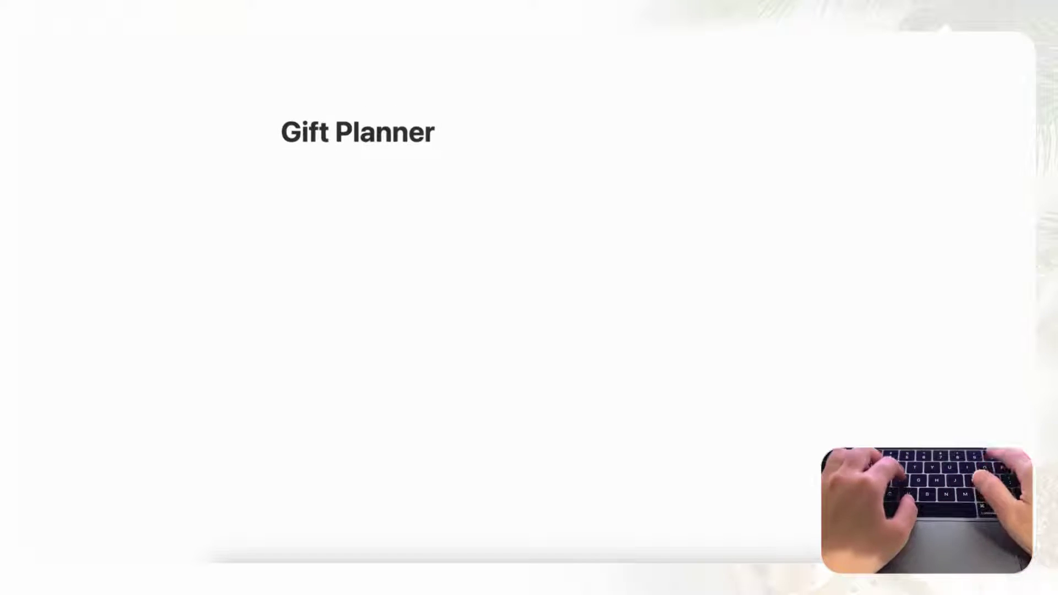
type(" -")
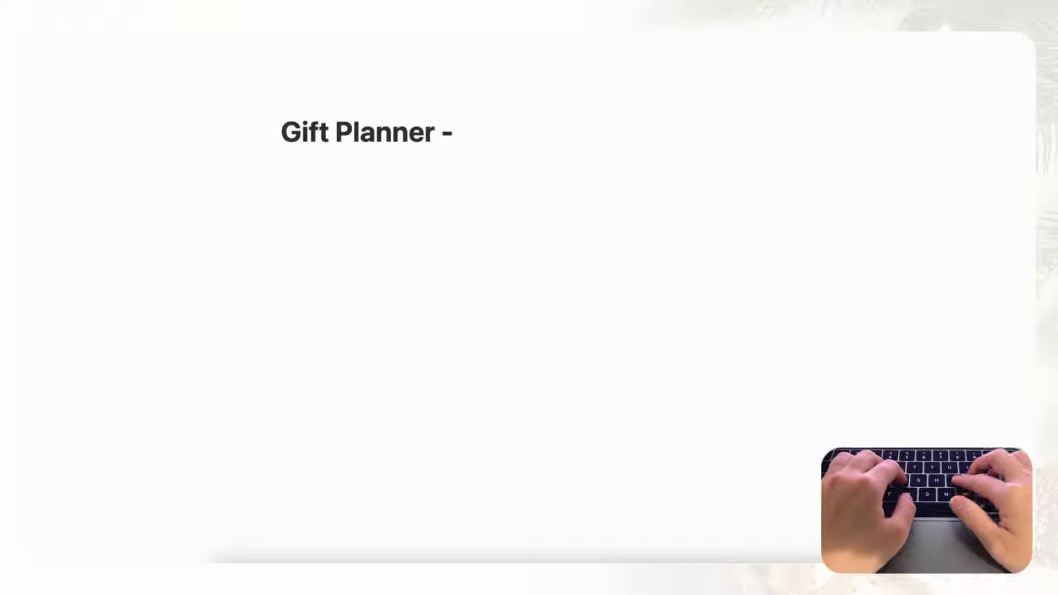
type(" Chri")
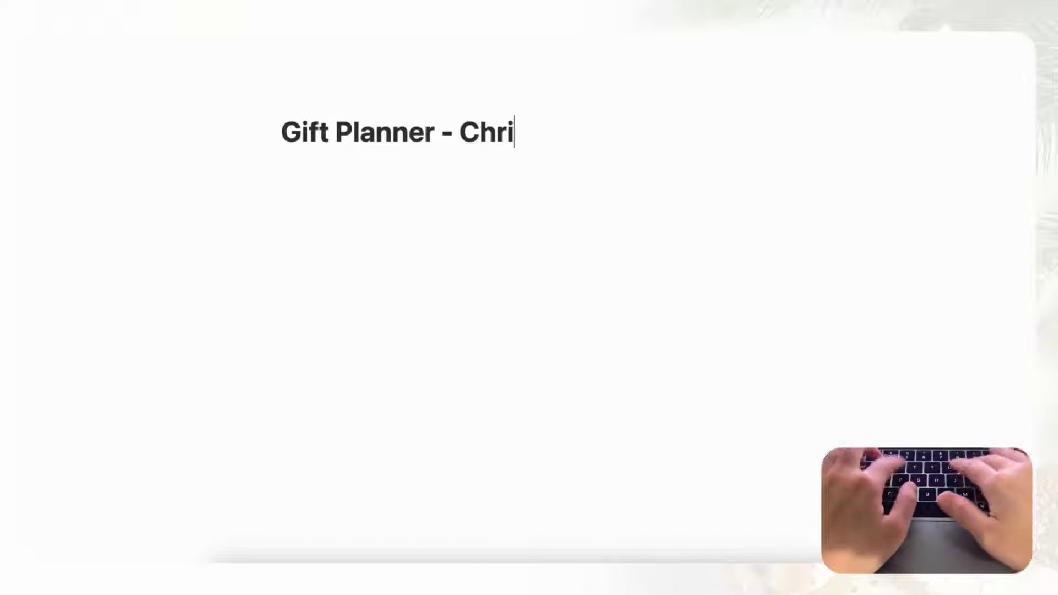
type("stmas 2023")
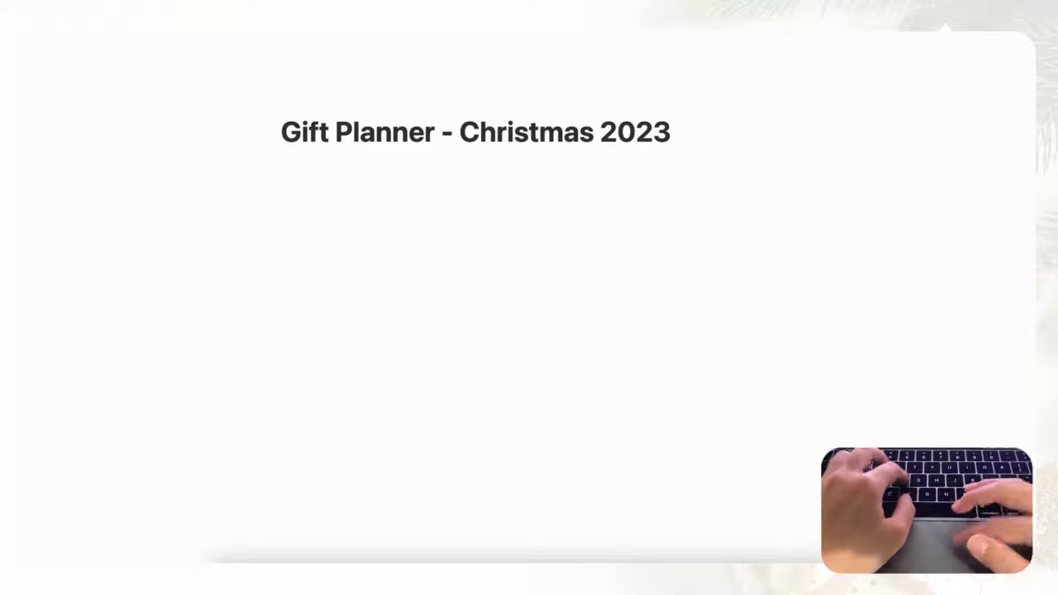
Add a page icon, using the gift icon in the dark default colour.
mouse_move(283, 99)
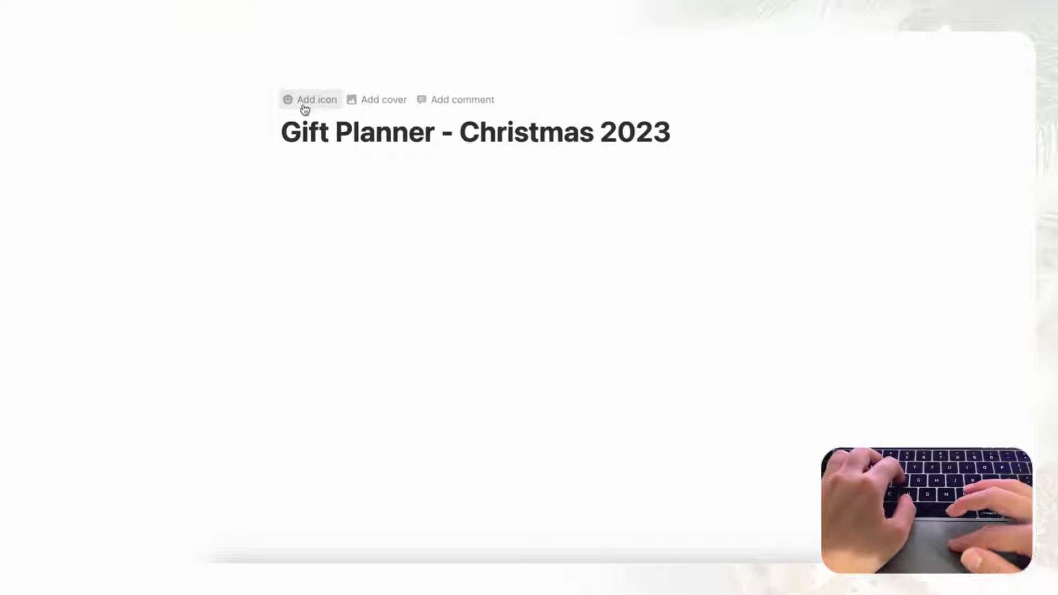
left_click(305, 105)
left_click(308, 128)
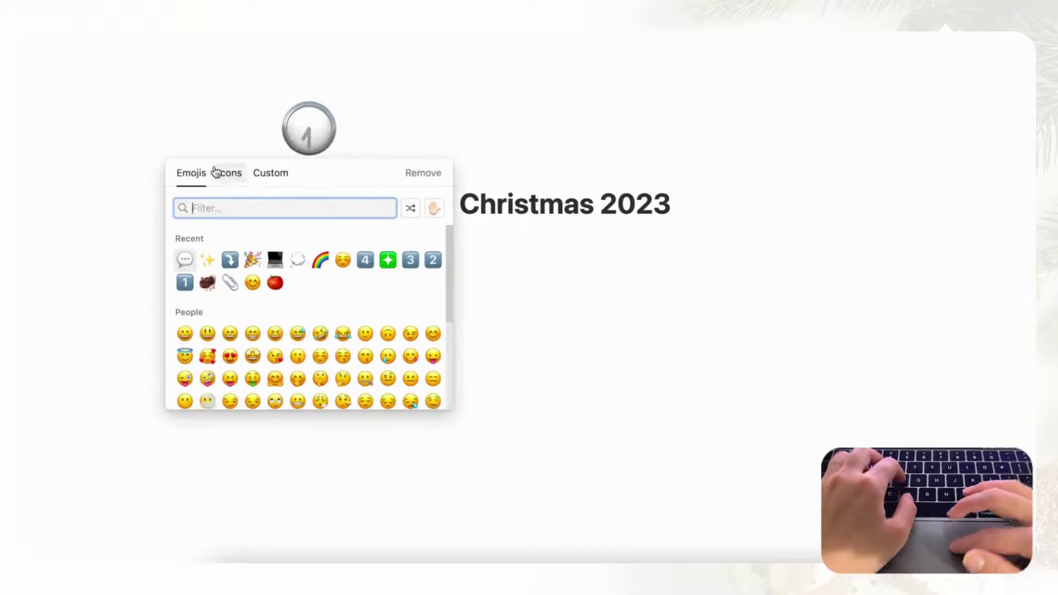
left_click(215, 172)
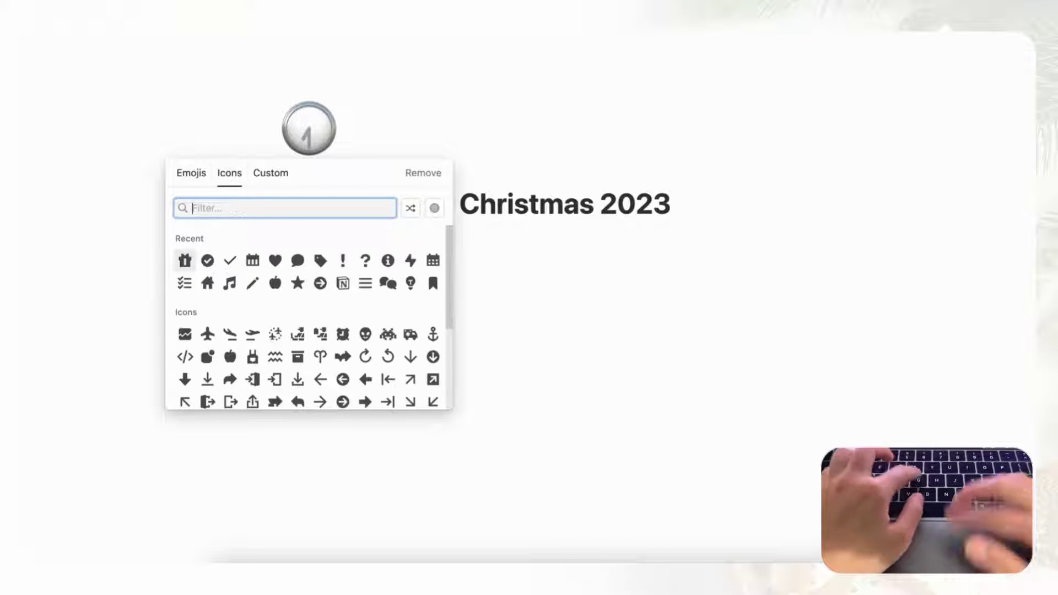
type("gift")
mouse_move(190, 251)
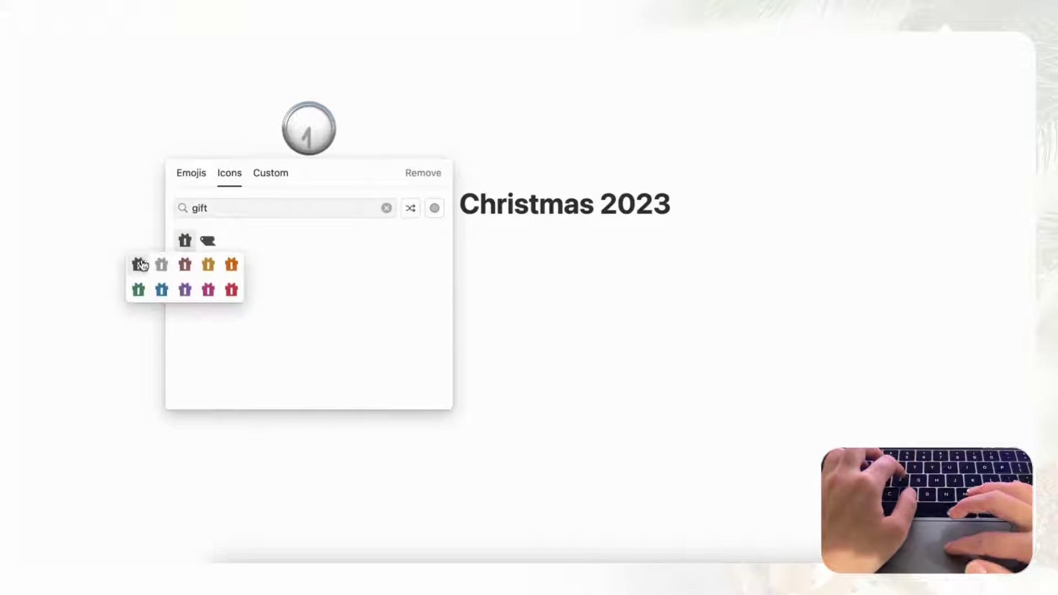
left_click(141, 265)
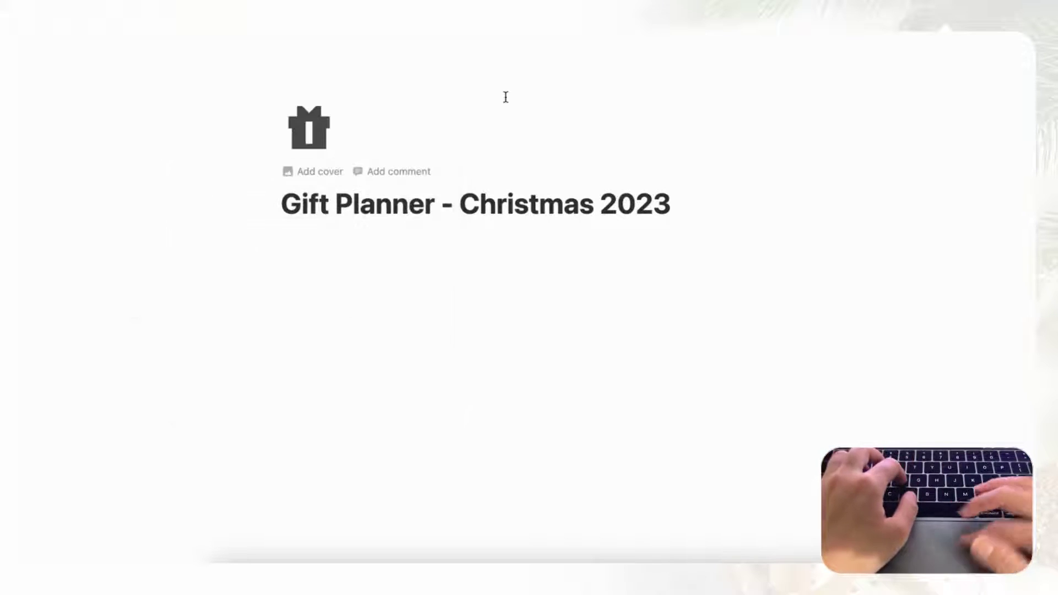
Add a page cover from Unsplash by searching for "christmas" and choosing the pale grey photo framed by evergreen branches.
left_click(303, 174)
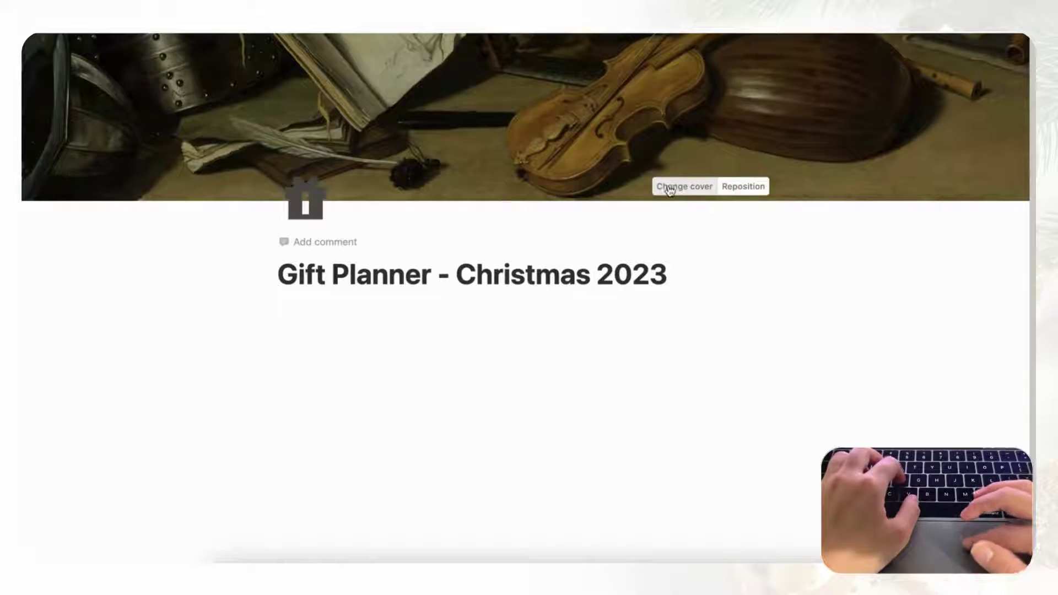
left_click(678, 187)
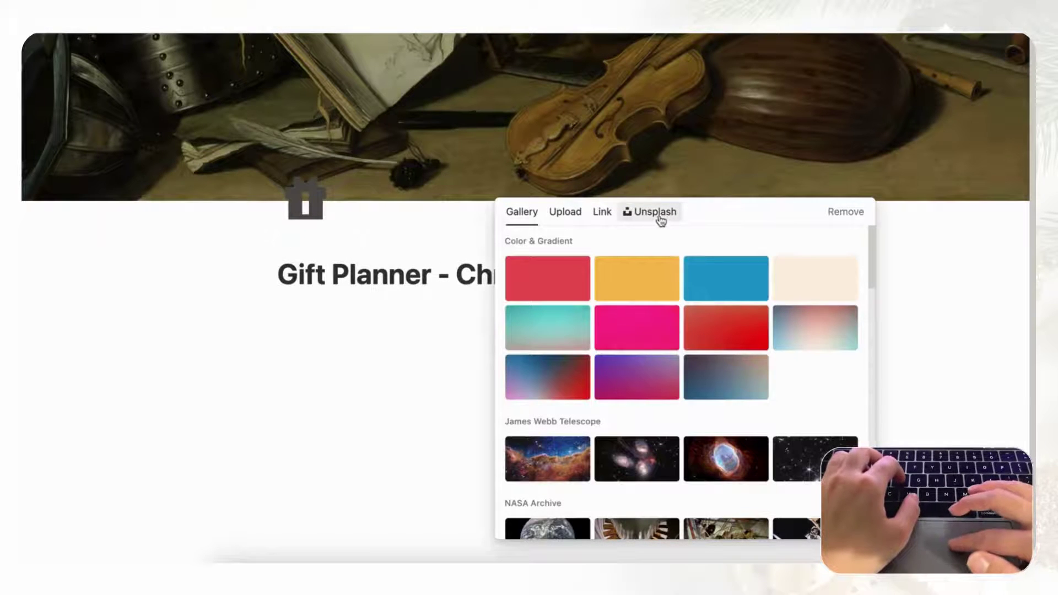
left_click(670, 217)
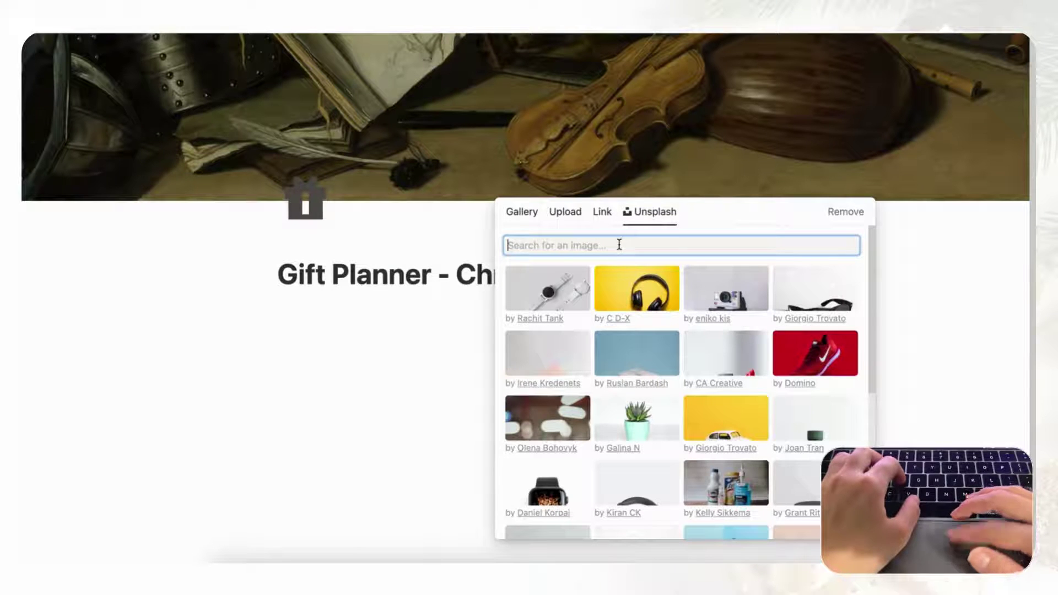
type("christmas")
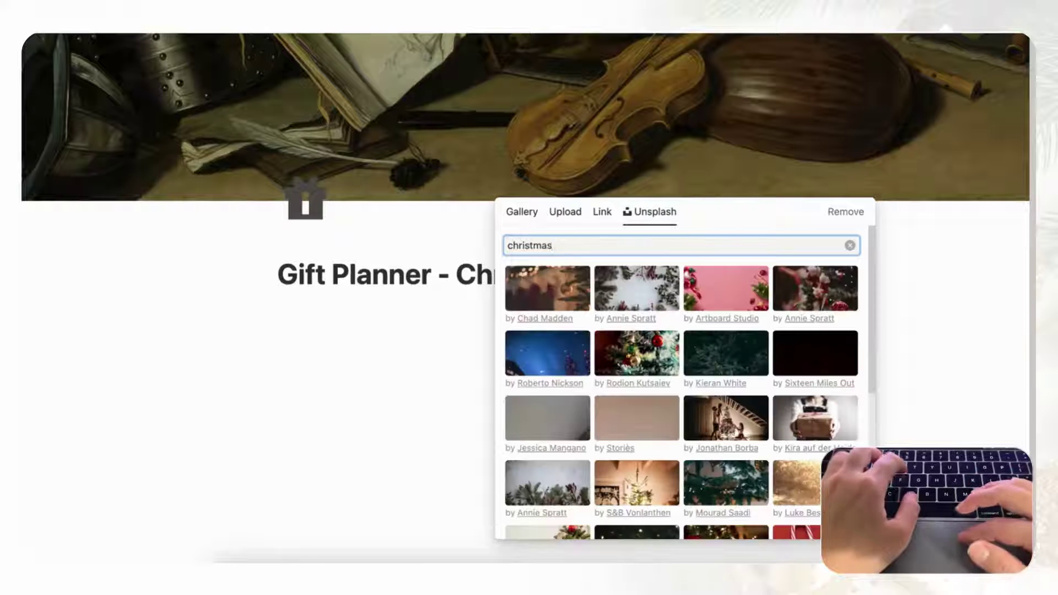
left_click(634, 293)
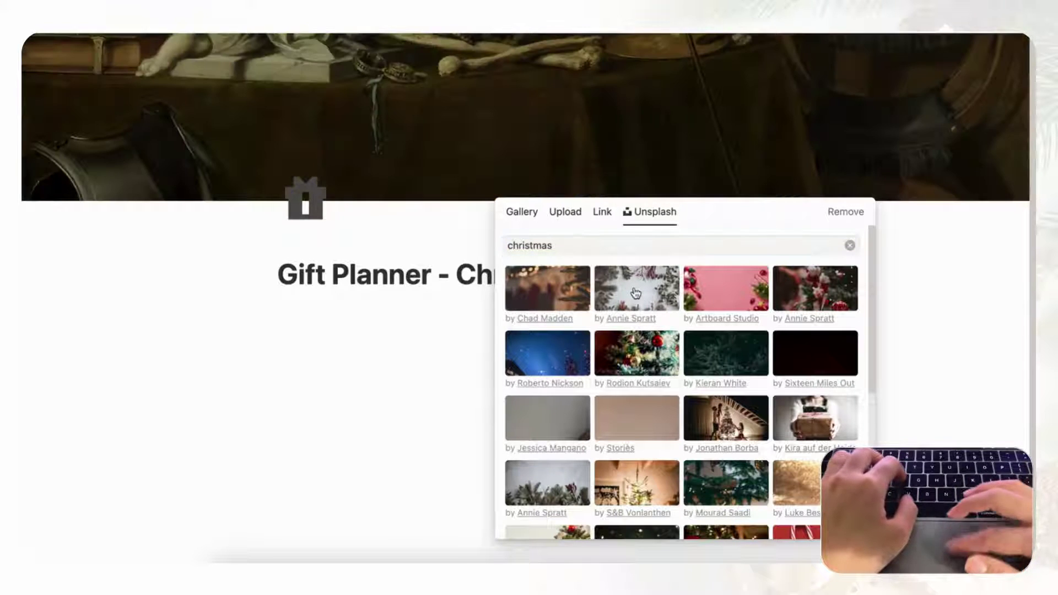
left_click(712, 174)
Reposition the cover image to show the fir branches and red berries, and save the position.
left_click(749, 187)
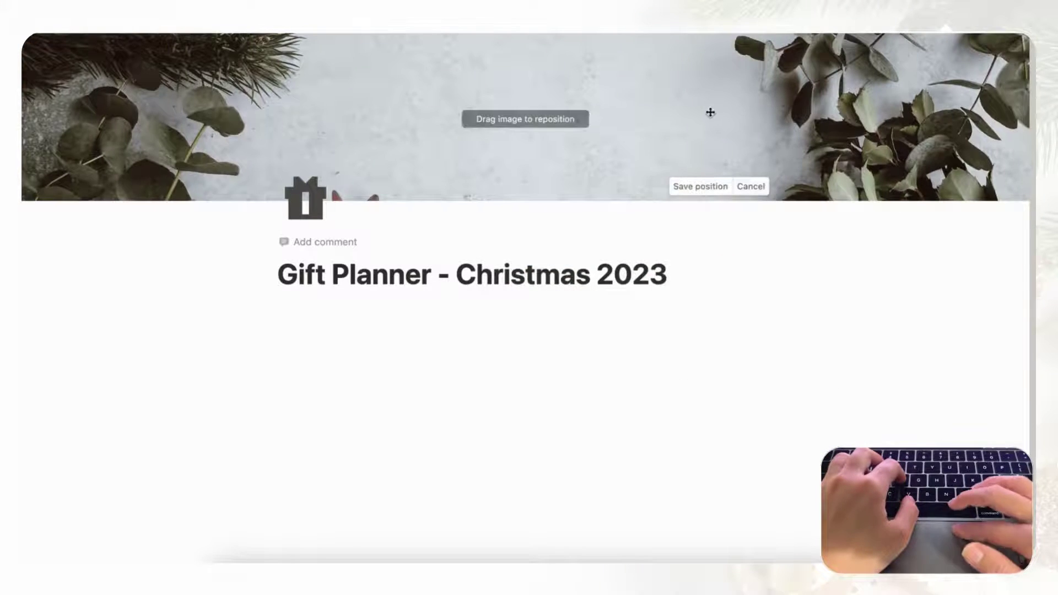
left_click_drag(710, 113, 719, 406)
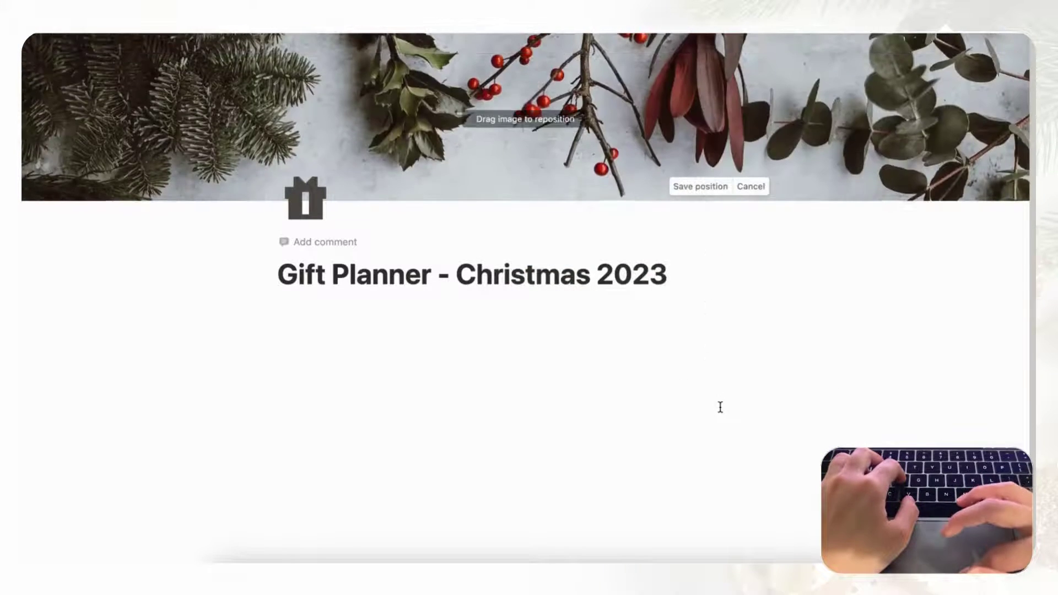
left_click(708, 191)
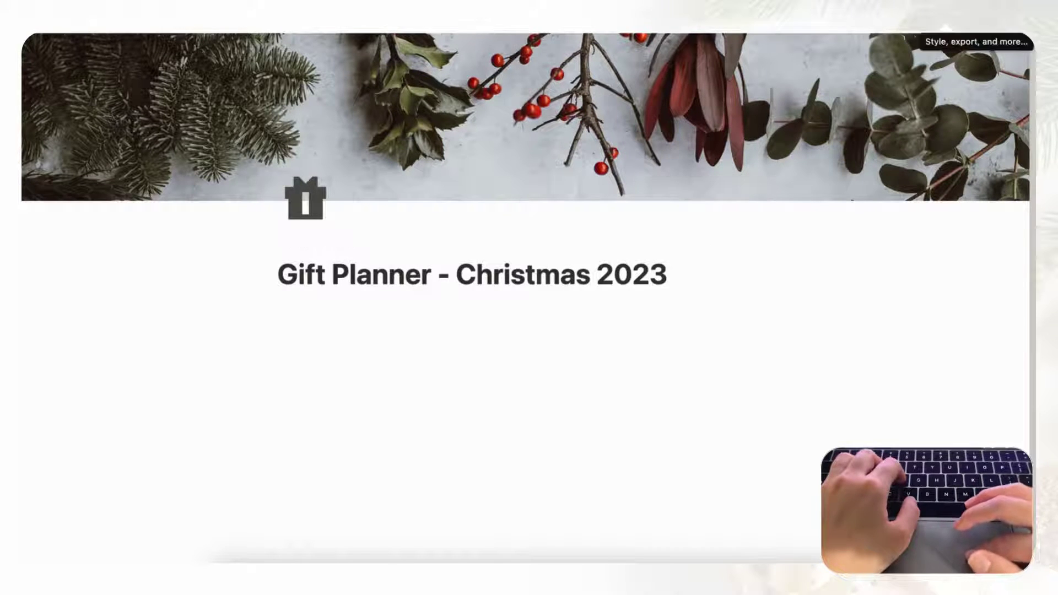
Turn on small text and full width for the page.
left_click(1020, 23)
left_click(999, 120)
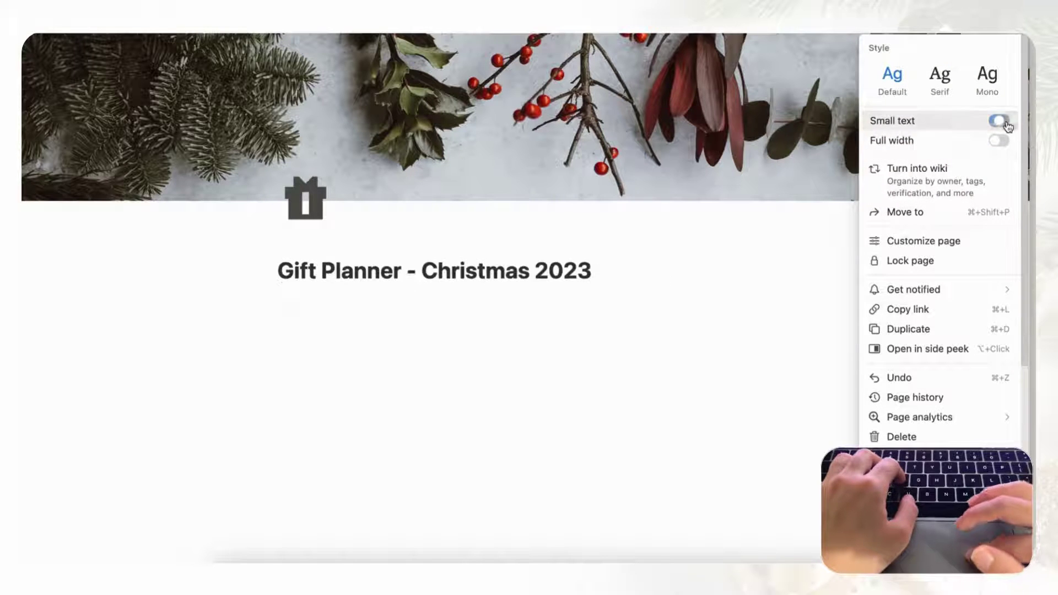
left_click(1001, 141)
left_click(445, 273)
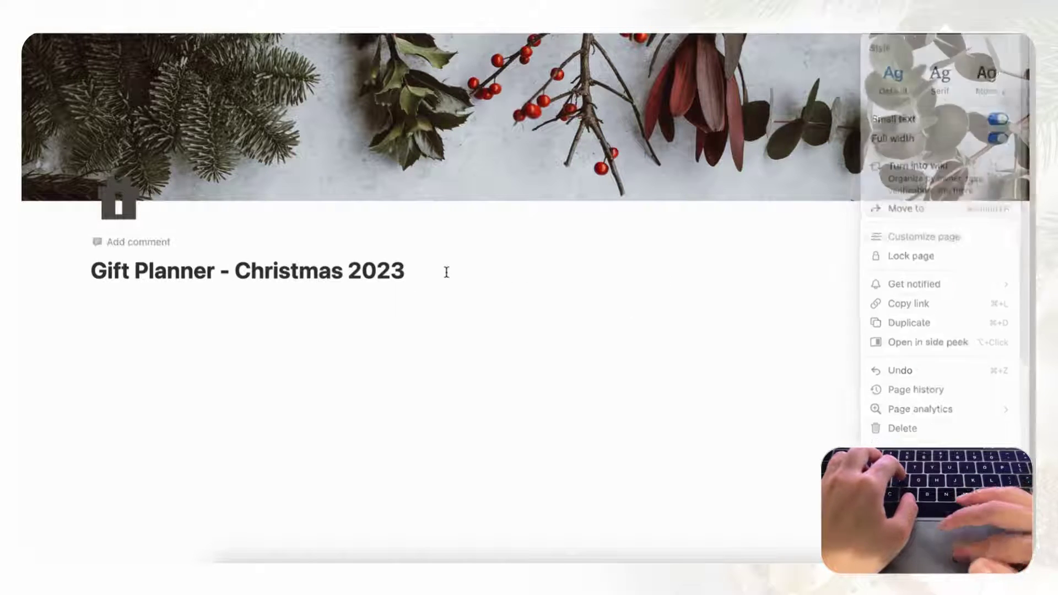
Insert a table view below the page title with a new database named People.
left_click(180, 302)
scroll(179, 301, "down", 1)
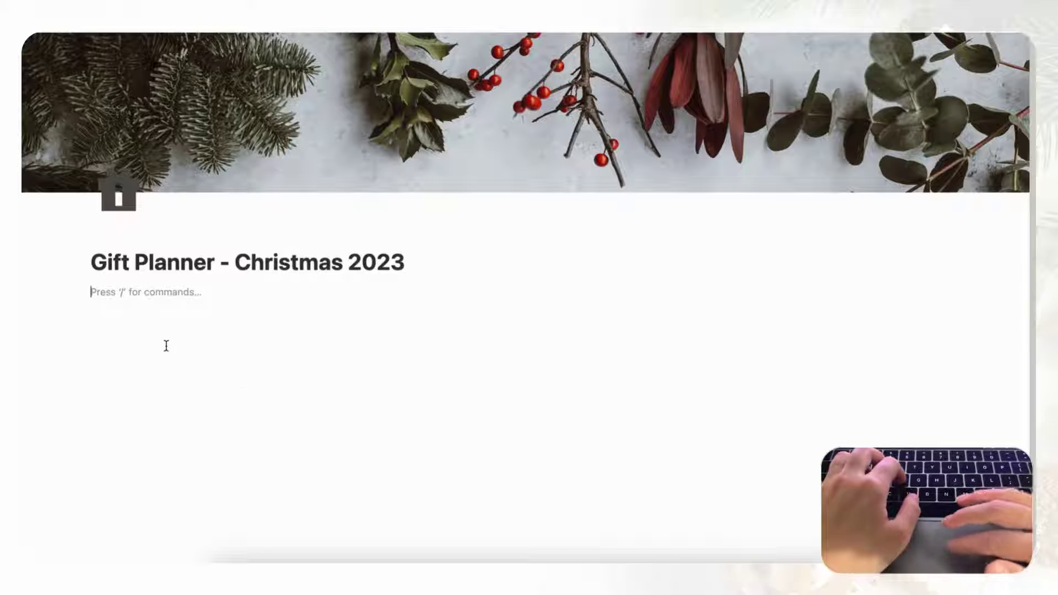
type("/")
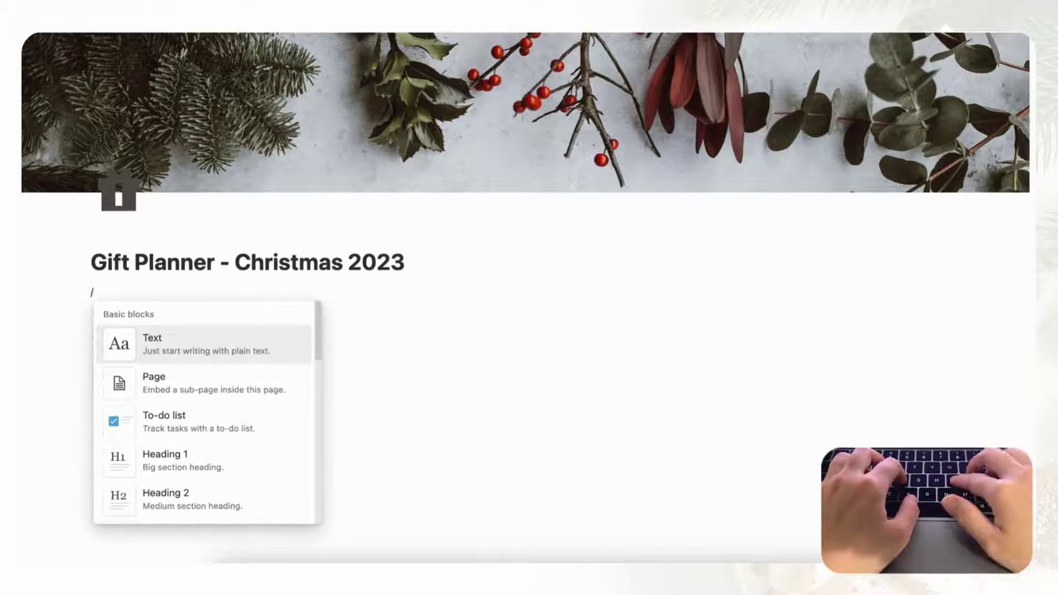
type("table")
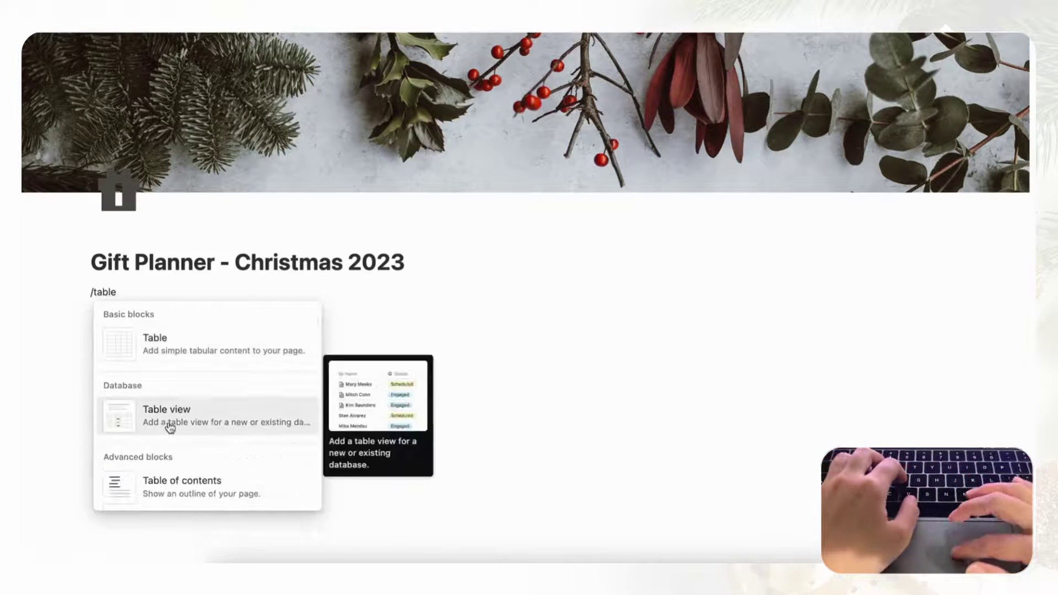
left_click(180, 417)
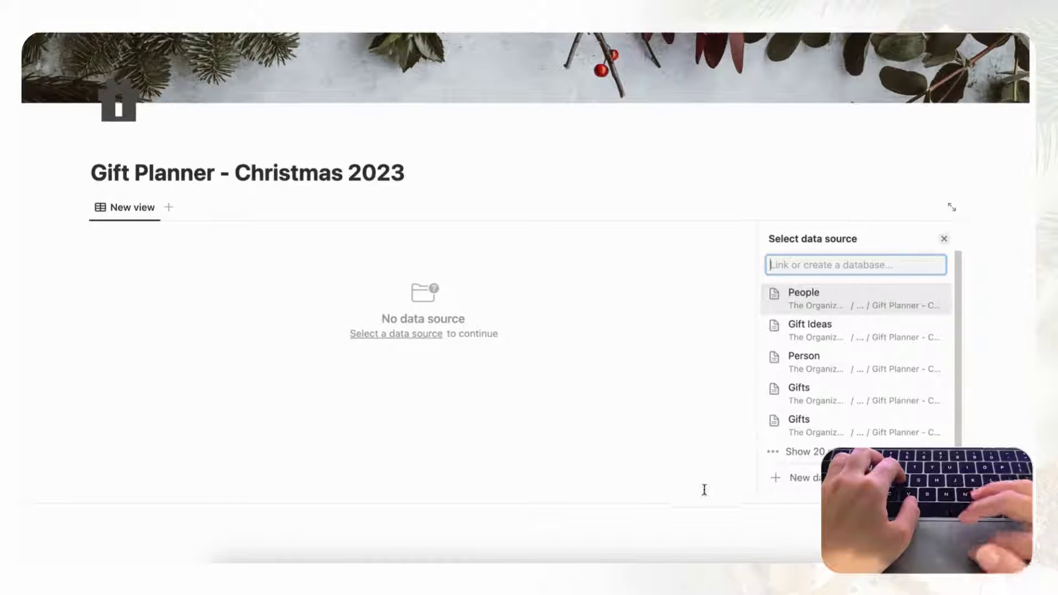
left_click(787, 478)
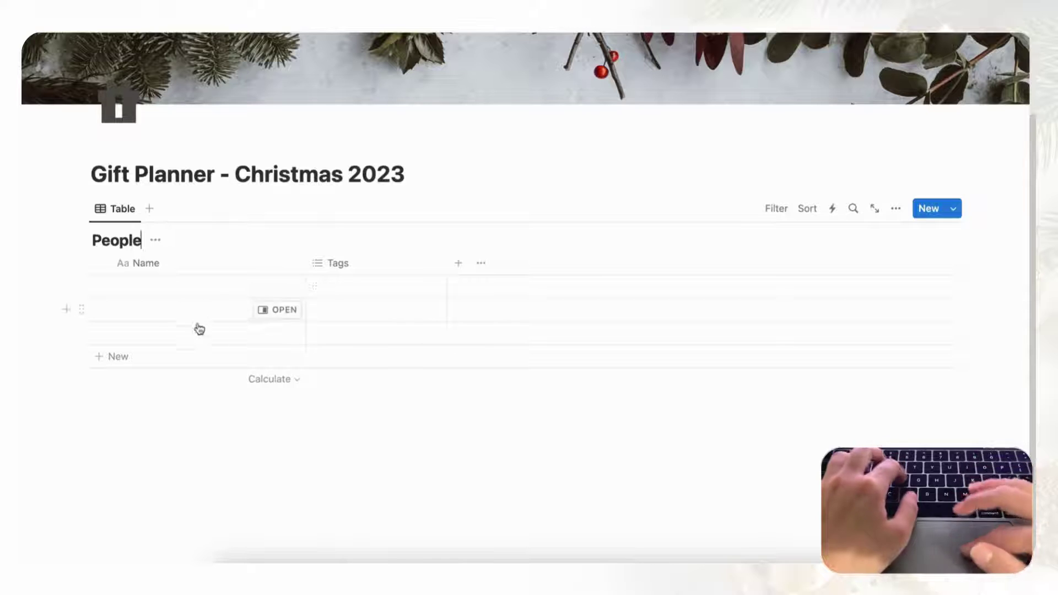
Insert a gallery view with a new database below the People table and name it Gifts.
left_click(133, 421)
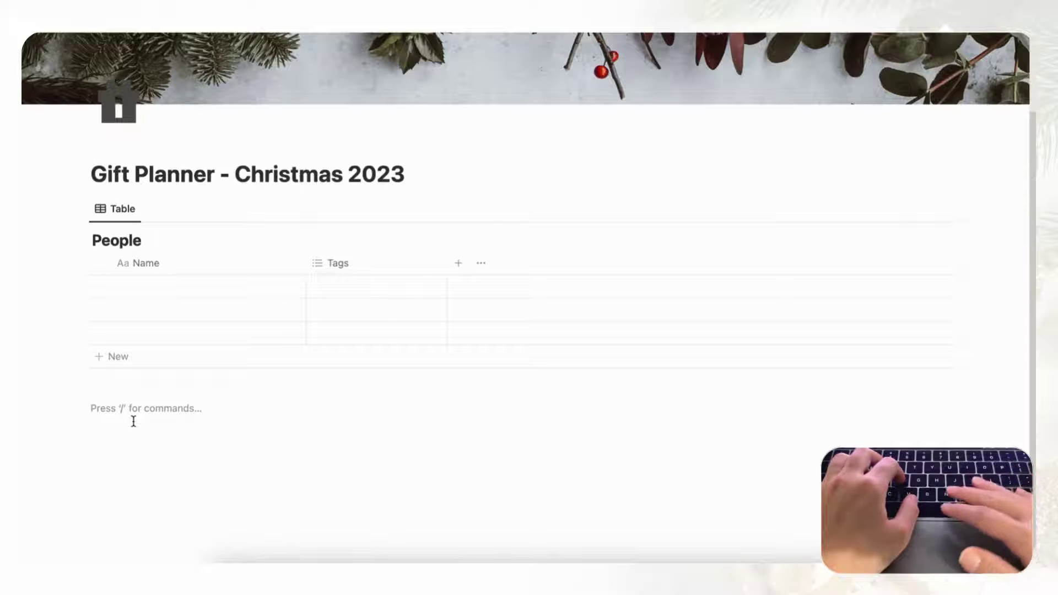
type("/")
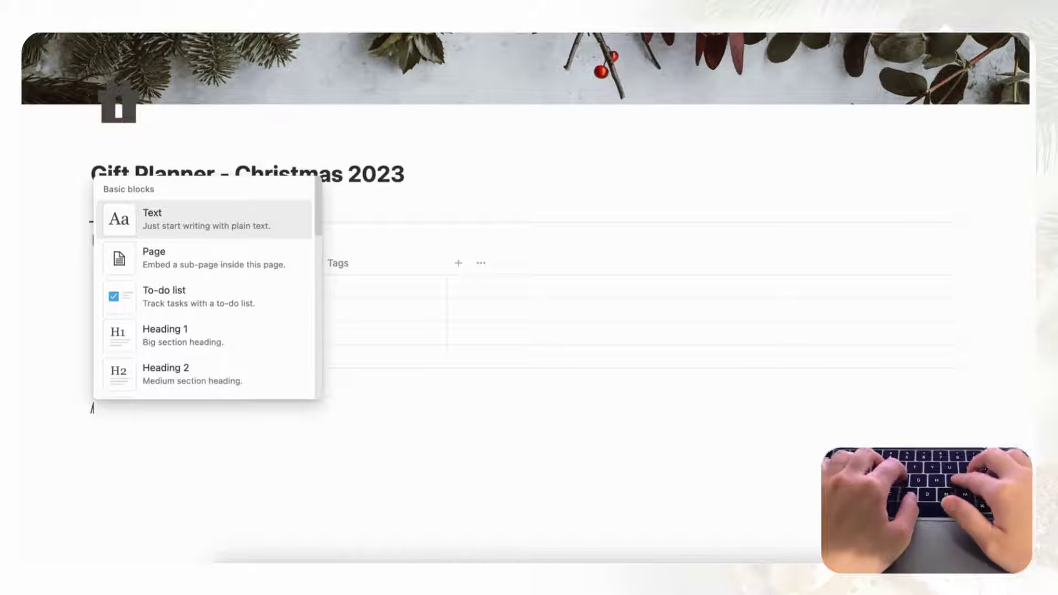
type("galler")
left_click(151, 390)
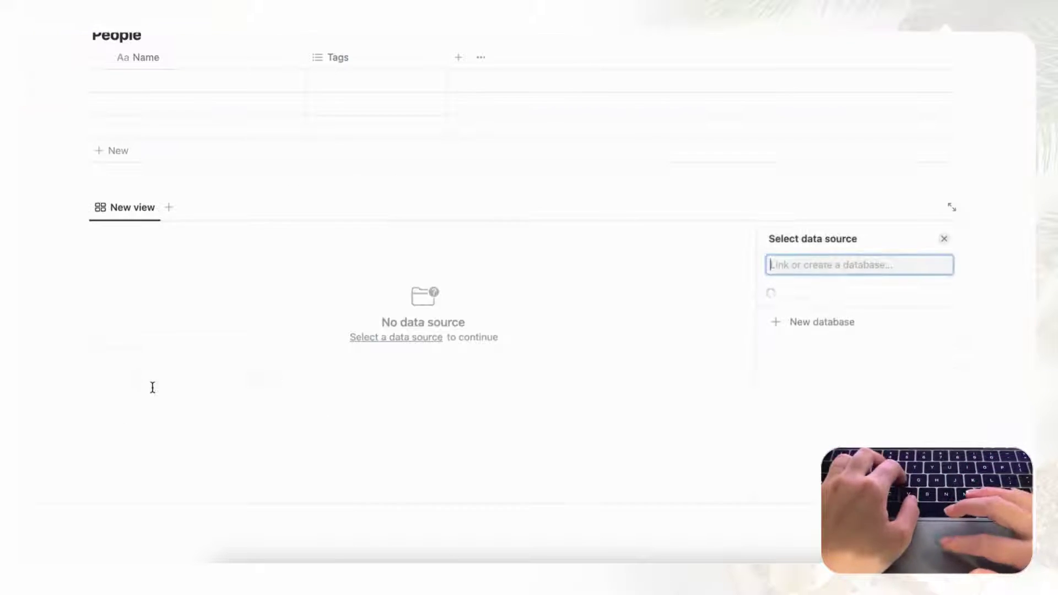
left_click(776, 479)
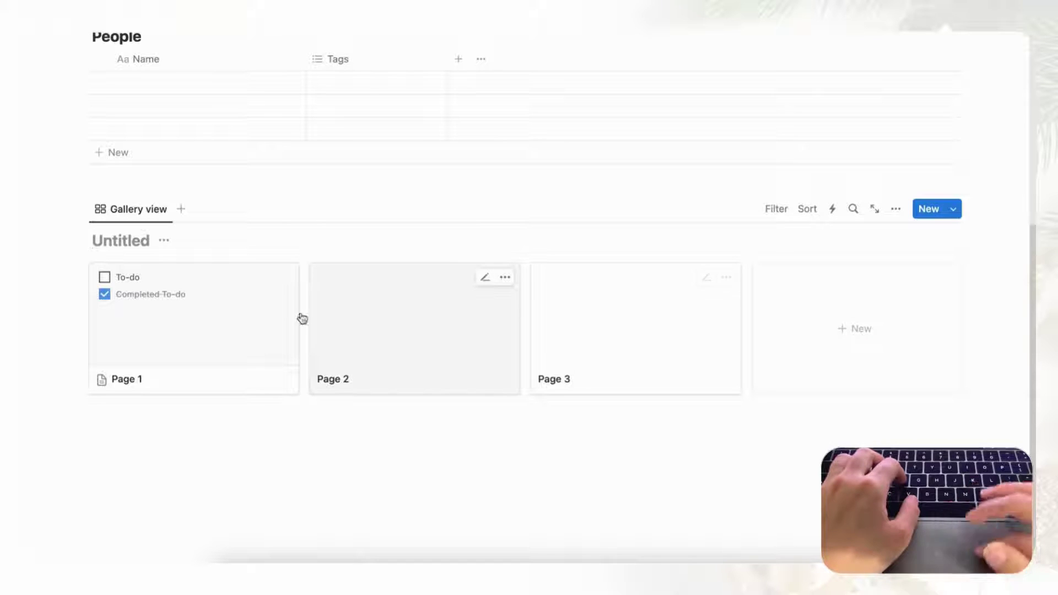
left_click(94, 240)
type("Gifts")
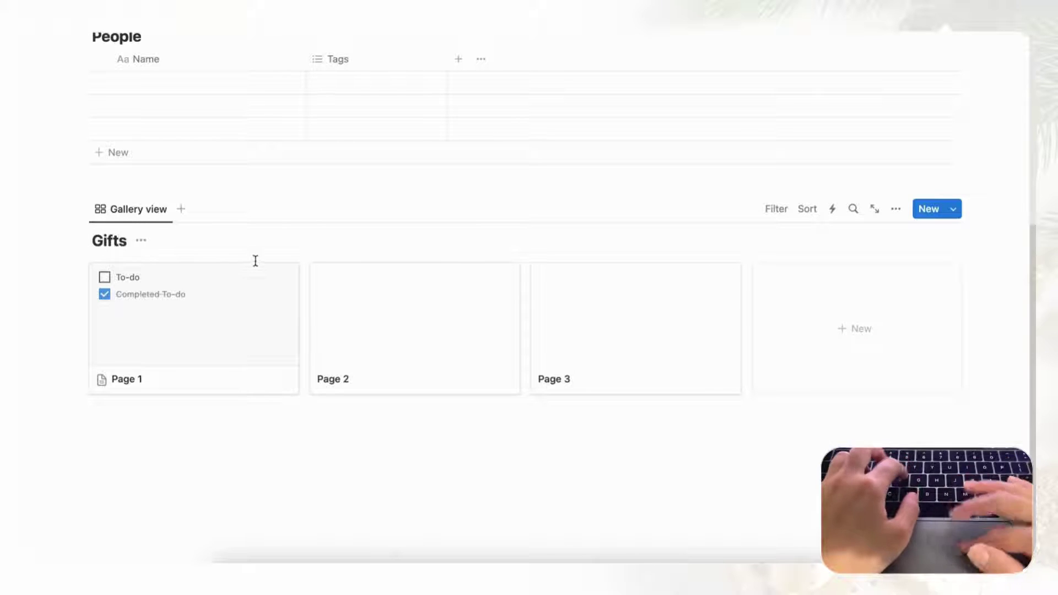
Enter "Grandma" as the name in the first row of the People table.
scroll(255, 260, "up", 3)
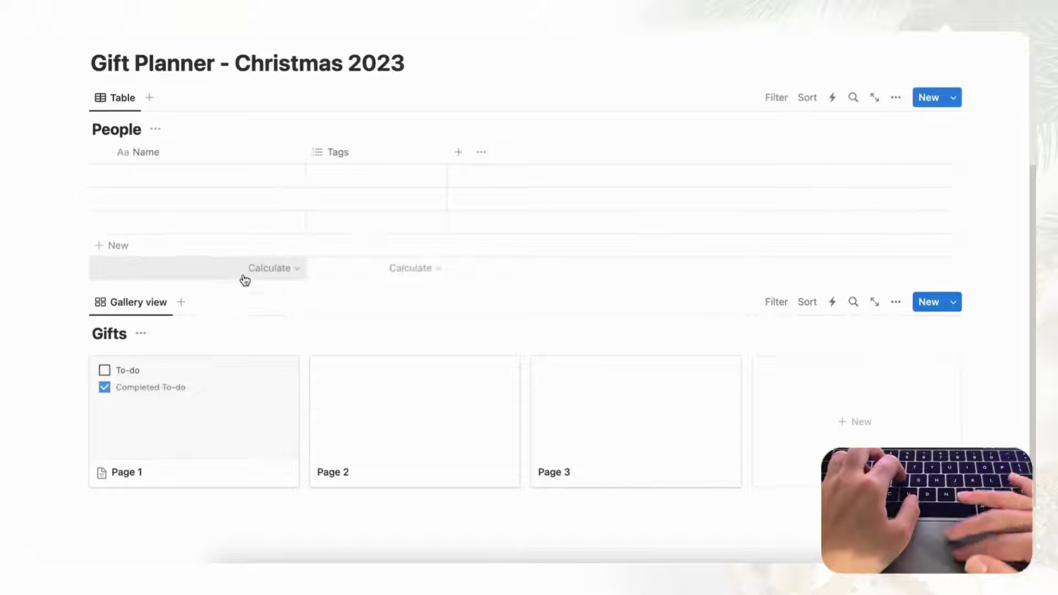
scroll(245, 280, "up", 3)
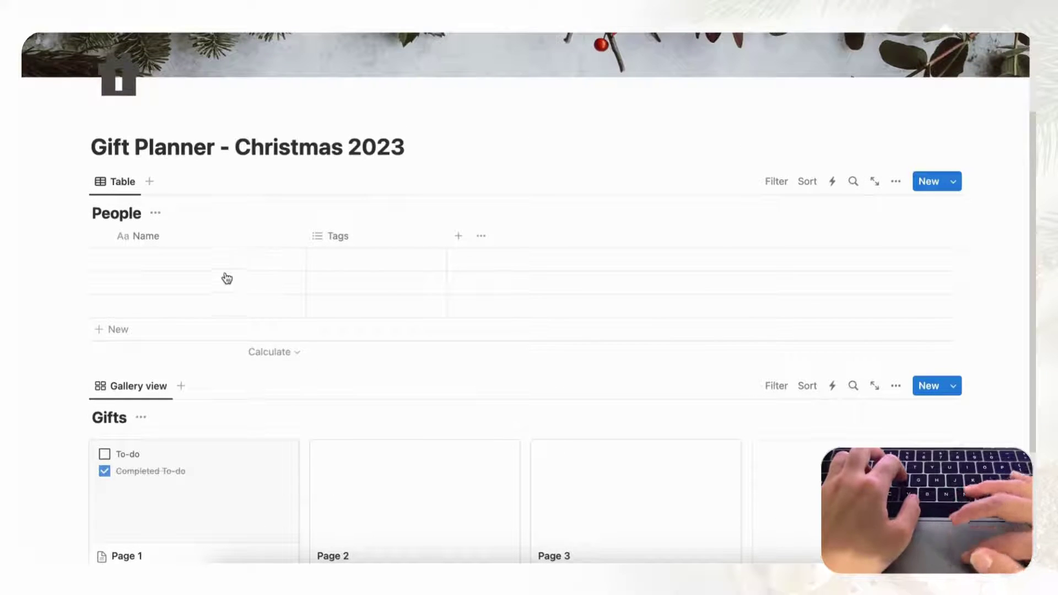
left_click(176, 263)
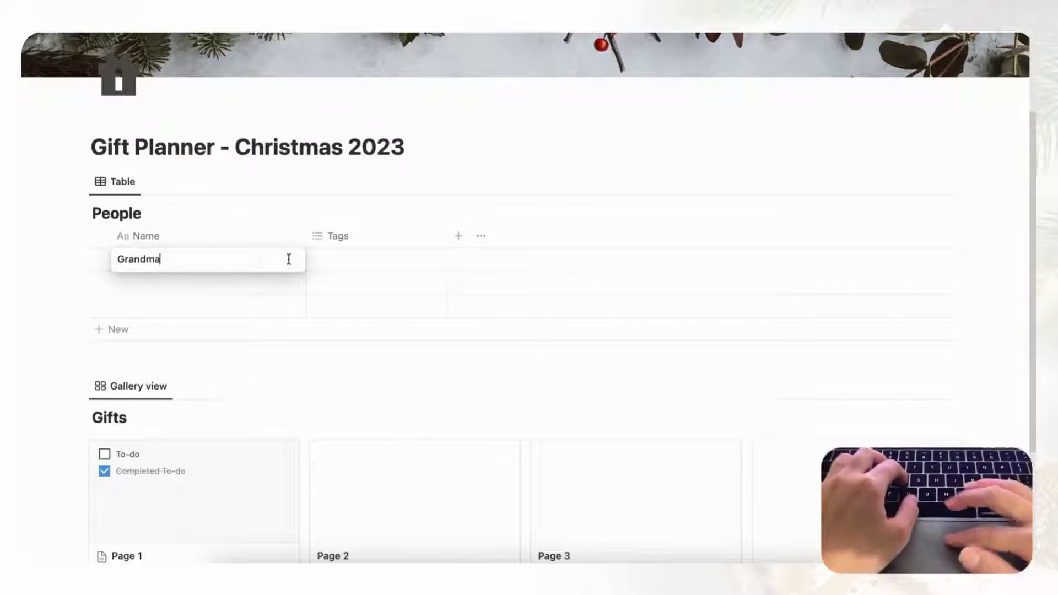
key("Escape")
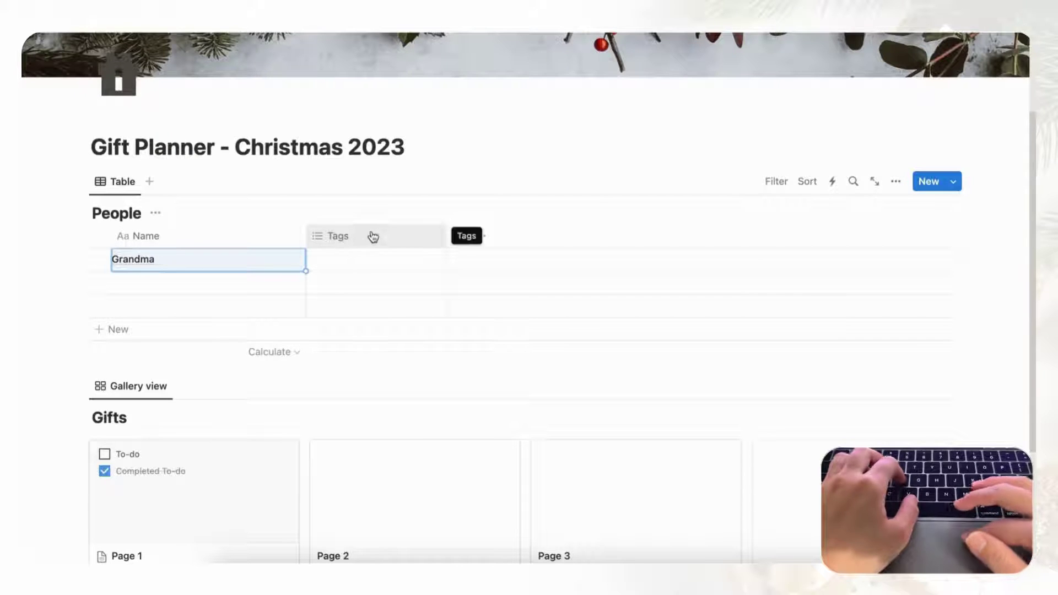
Delete the Tags property from the People table.
left_click(371, 237)
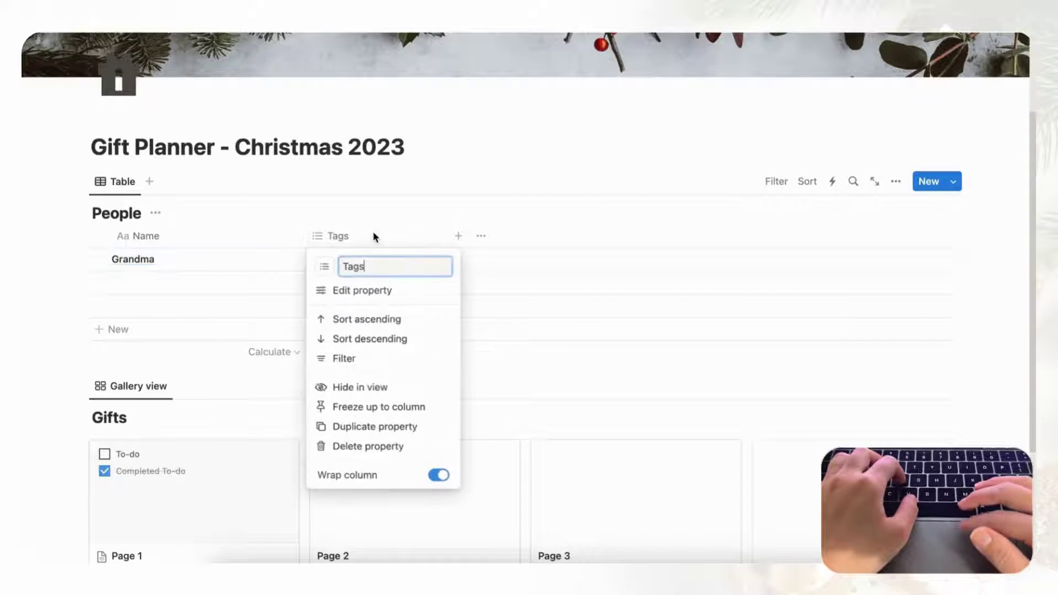
left_click(382, 446)
left_click(511, 280)
scroll(402, 380, "down", 2)
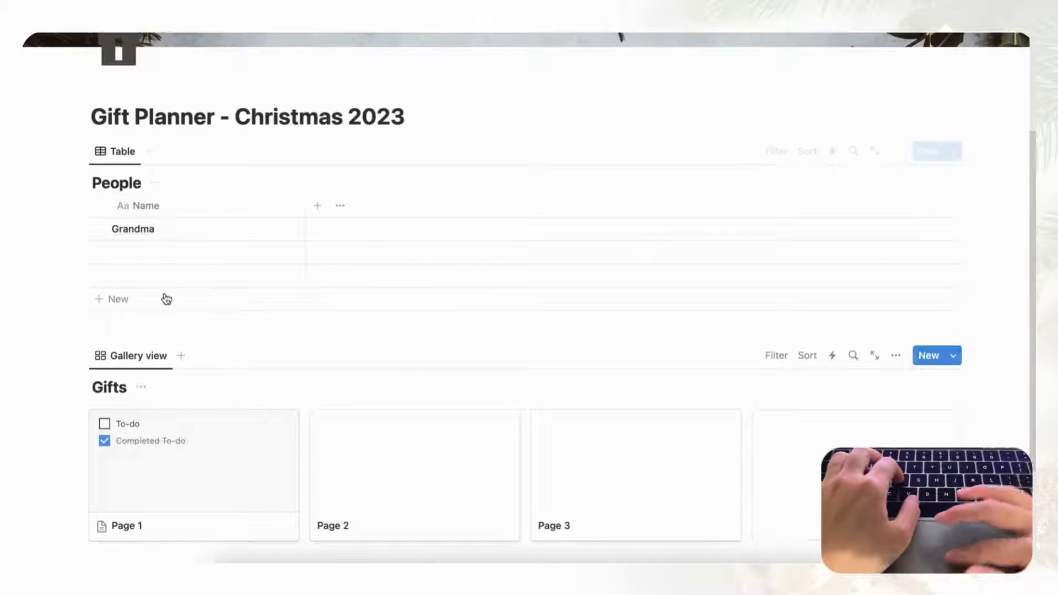
Add a relation property to the People table linked to the Gifts database, with the related People property shown on Gifts.
left_click(322, 213)
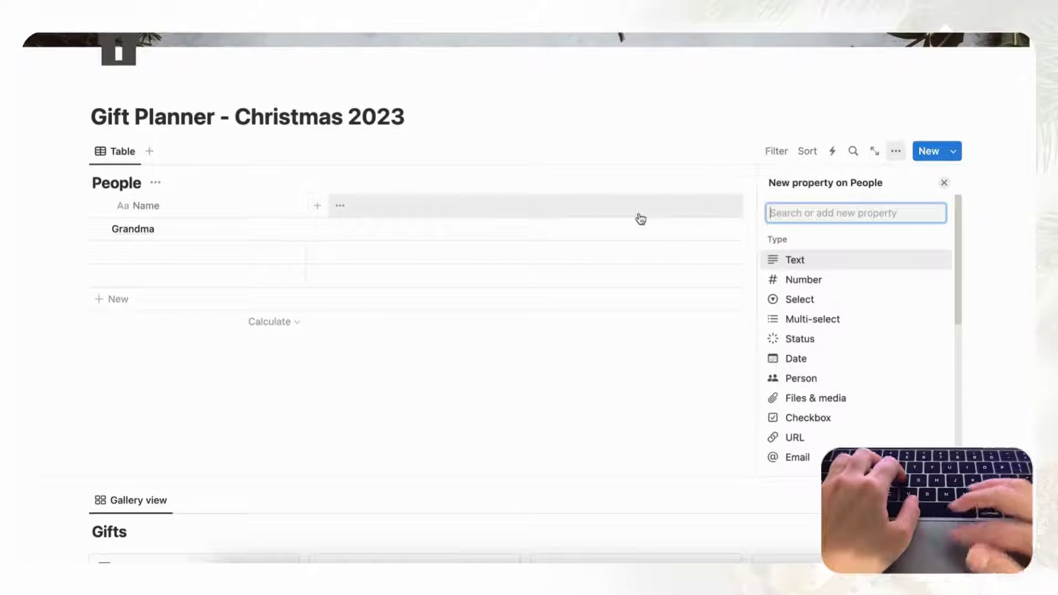
type("rela")
left_click(870, 261)
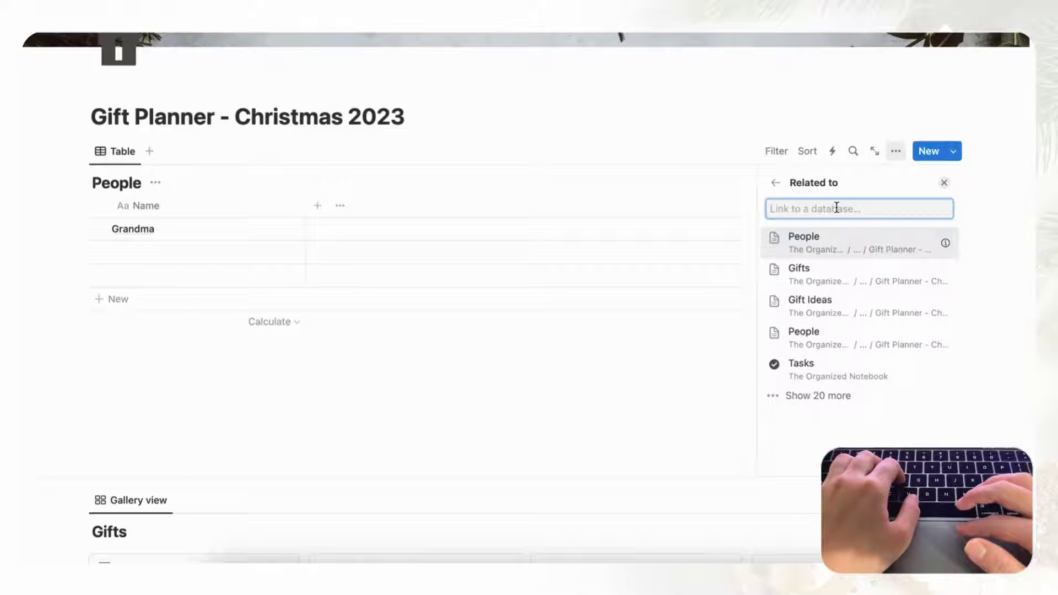
left_click(844, 276)
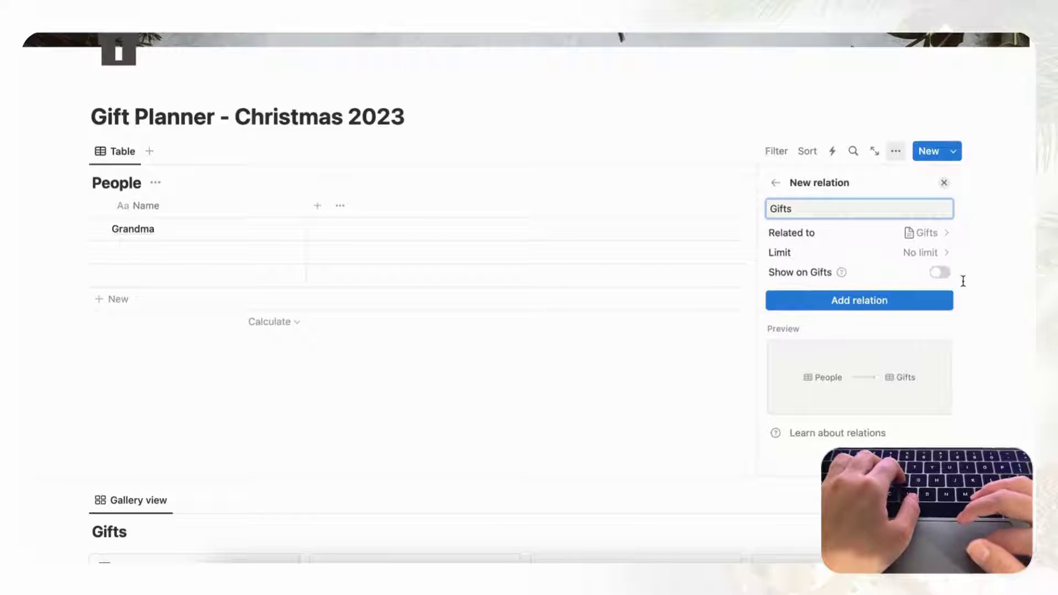
left_click(941, 274)
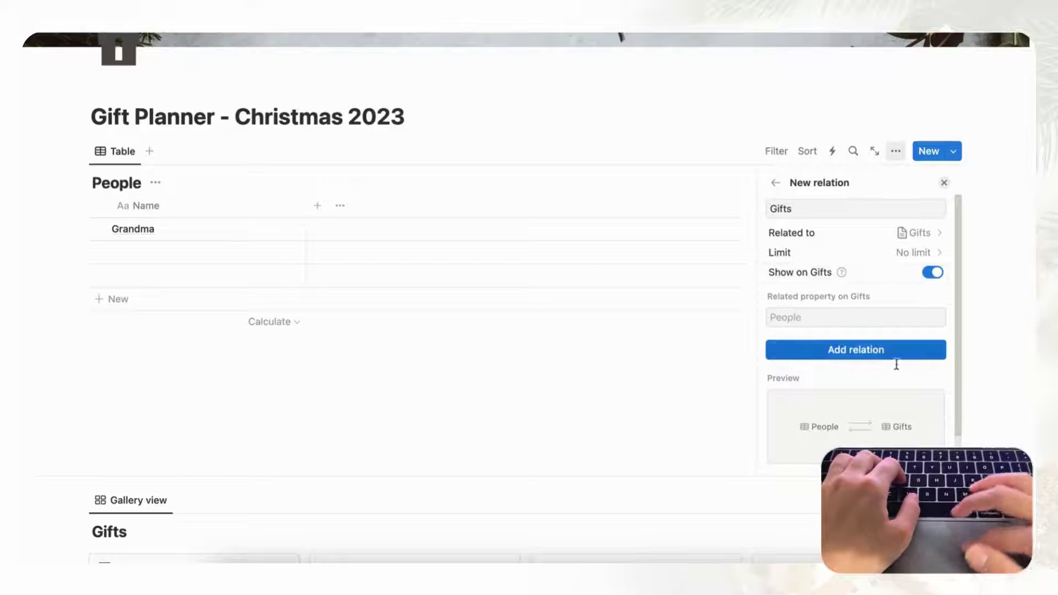
left_click(855, 355)
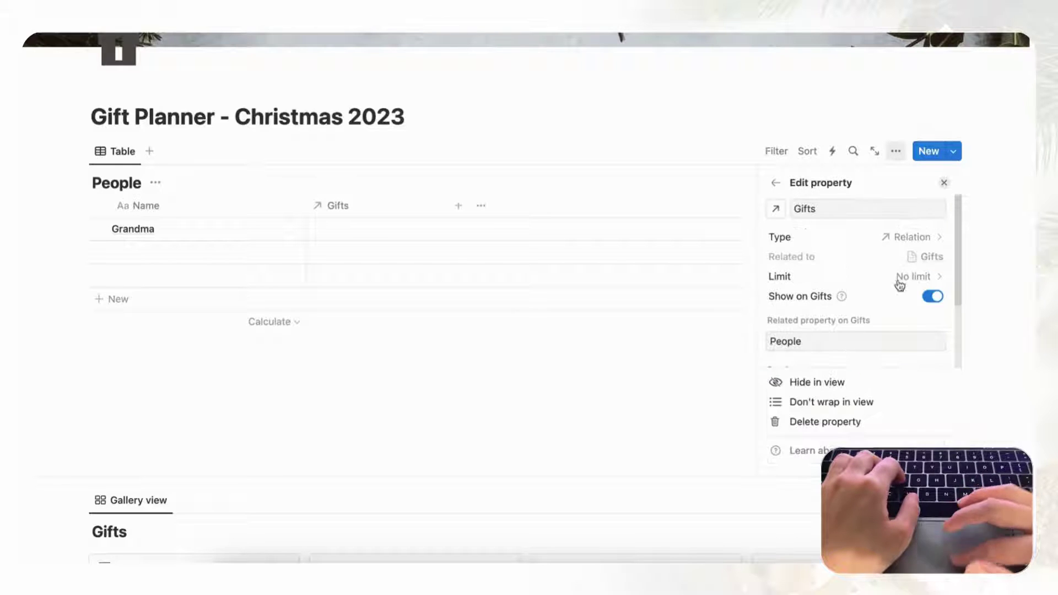
left_click(945, 182)
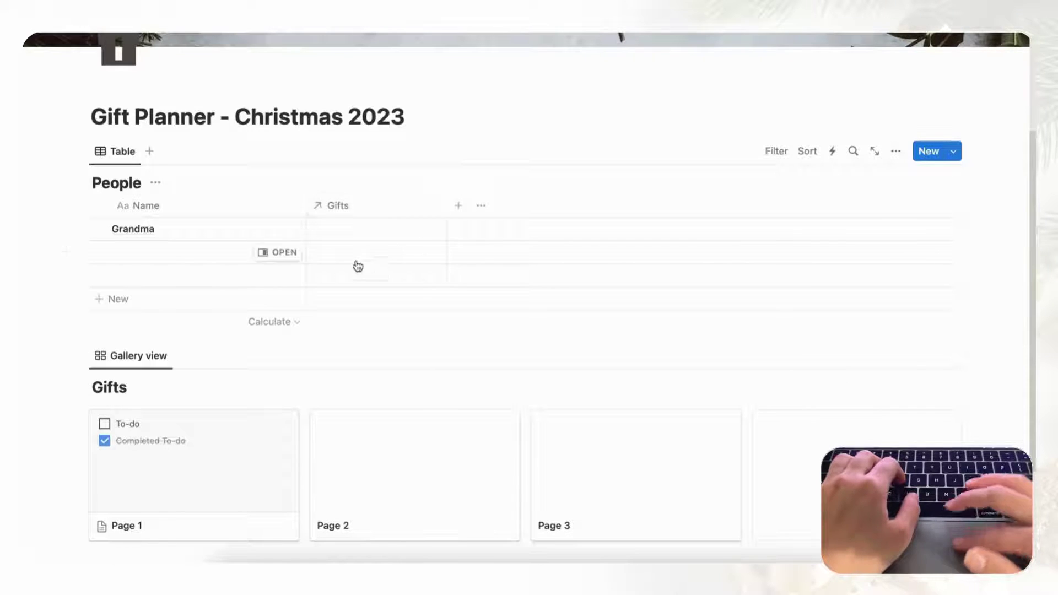
Open the first card in the Gifts gallery and rename it "Air Fryer".
scroll(426, 324, "down", 2)
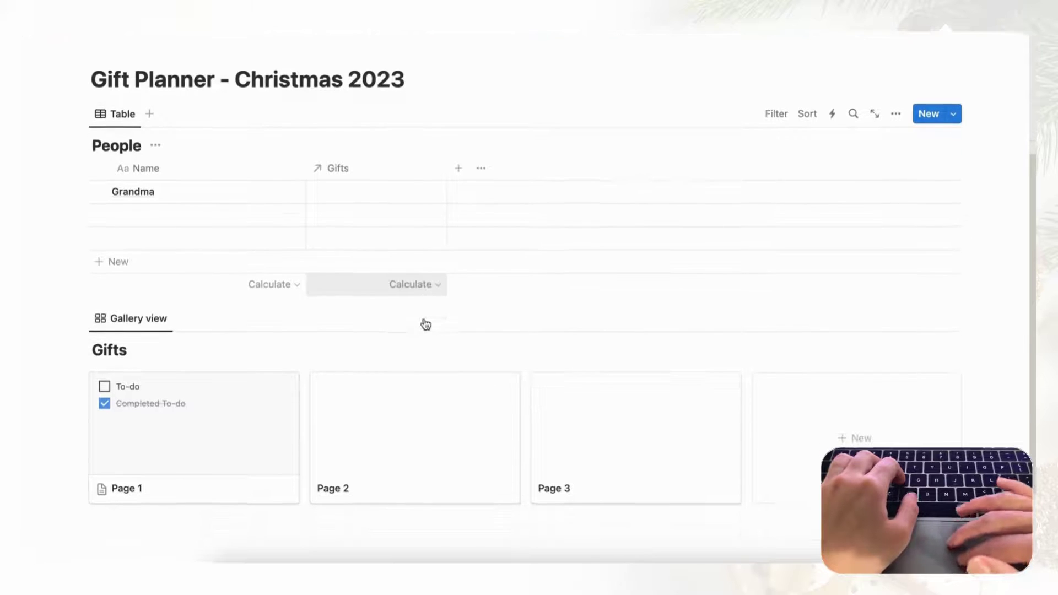
mouse_move(374, 204)
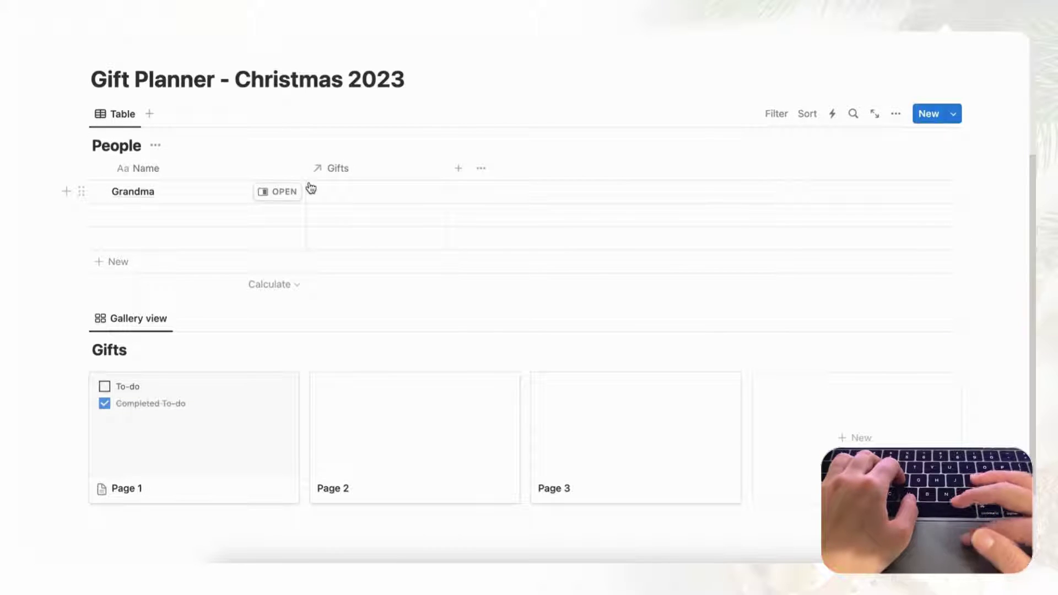
mouse_move(249, 488)
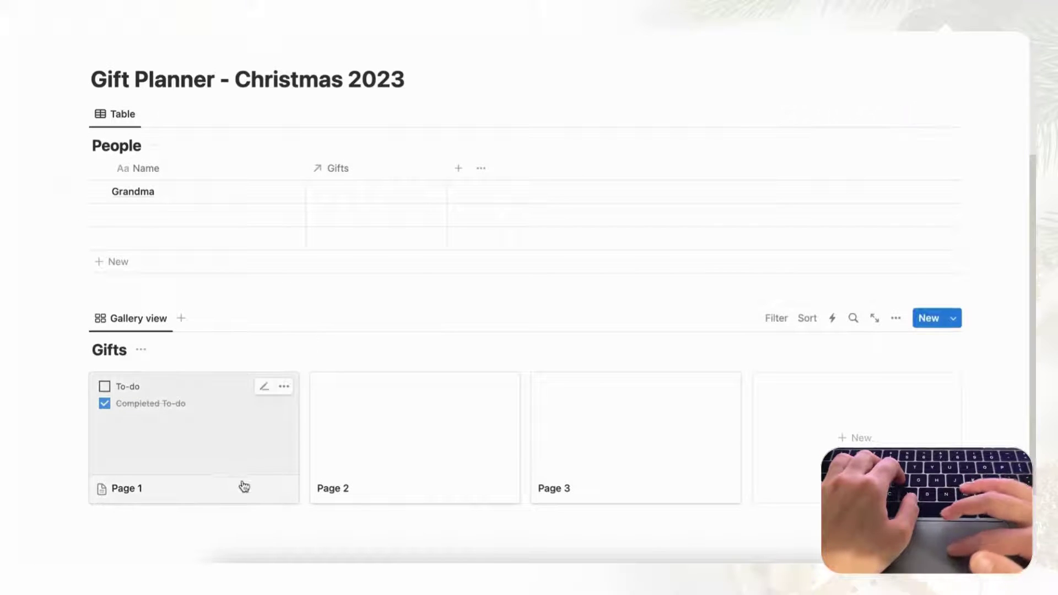
left_click(230, 489)
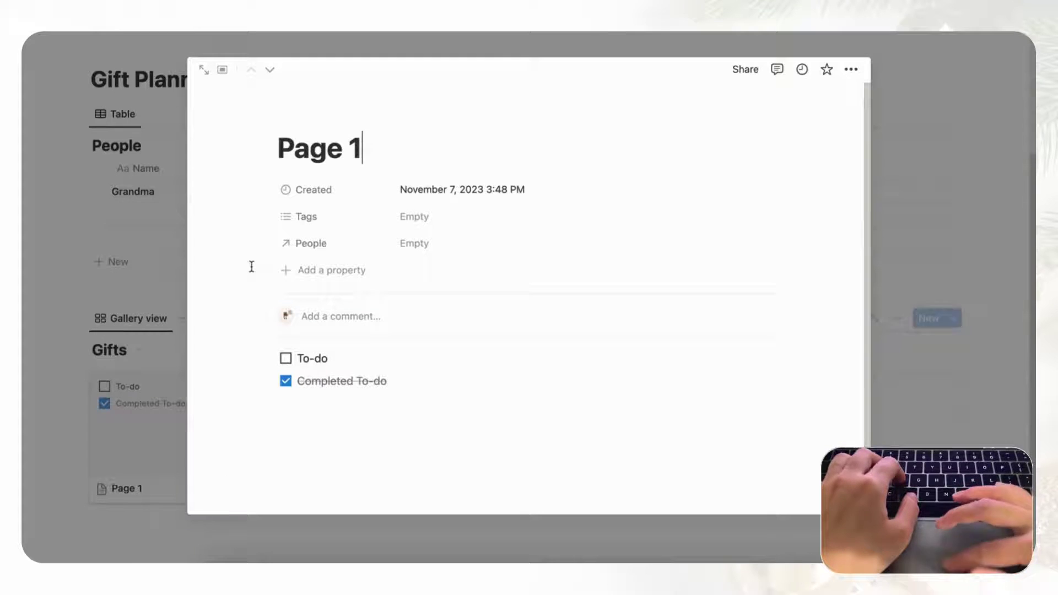
triple_click(307, 153)
type("Air F")
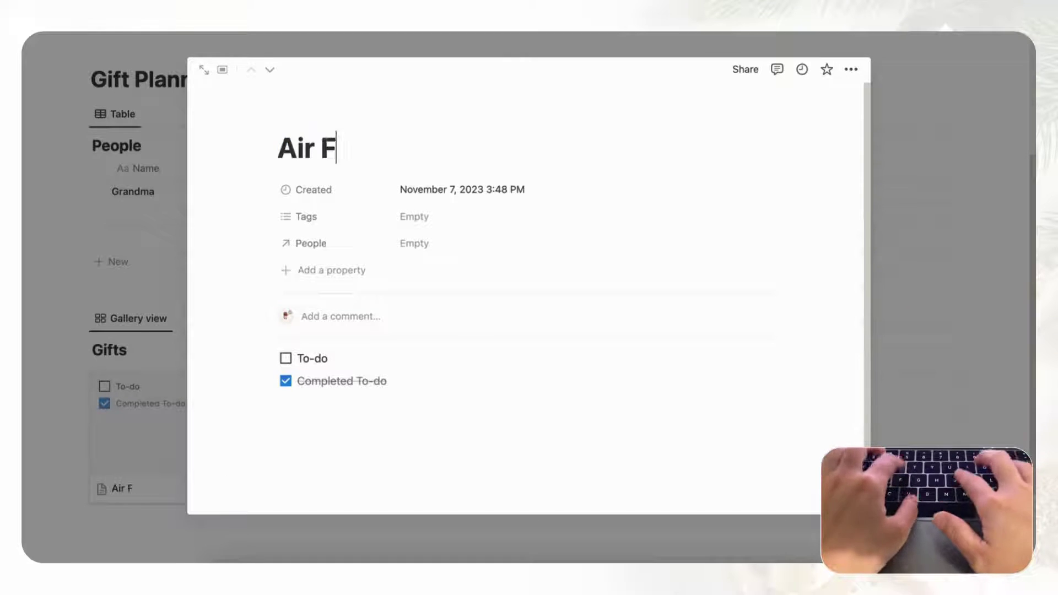
type("ryer")
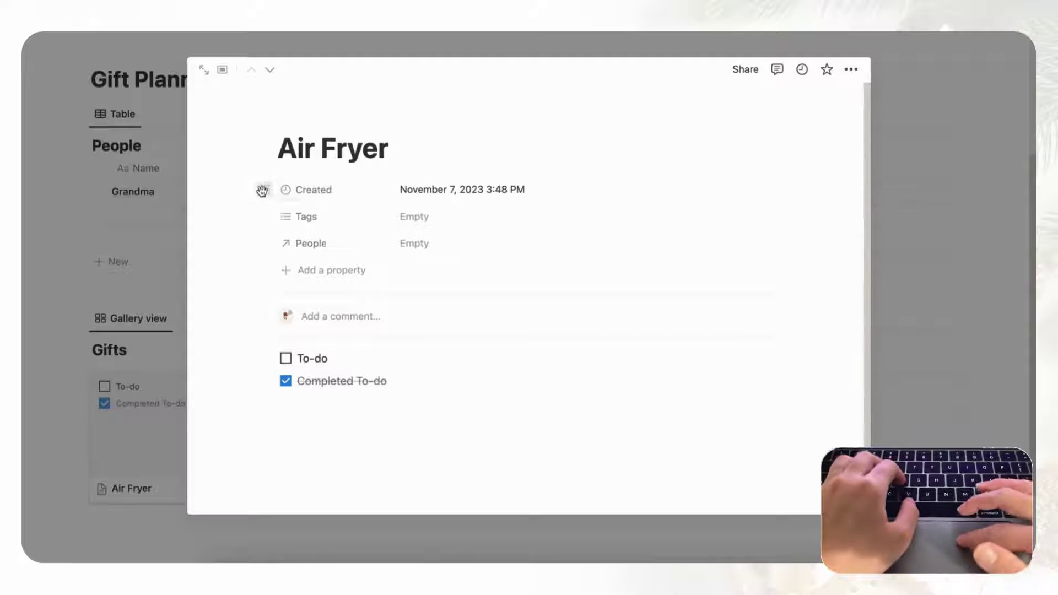
Delete the Created and Tags properties from the Gifts database on the Air Fryer page.
left_click(268, 189)
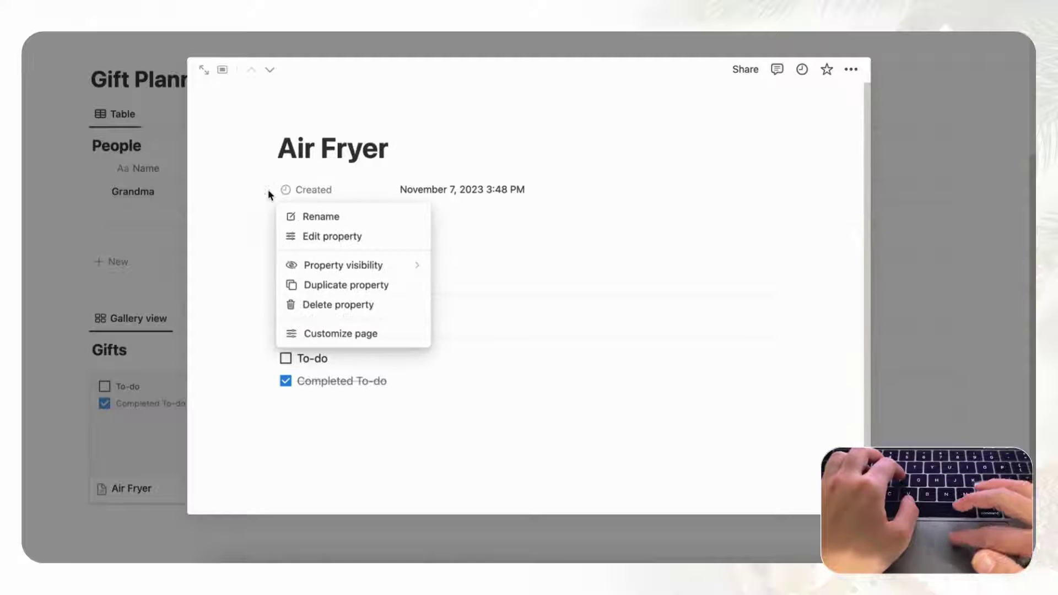
left_click(345, 310)
left_click(458, 287)
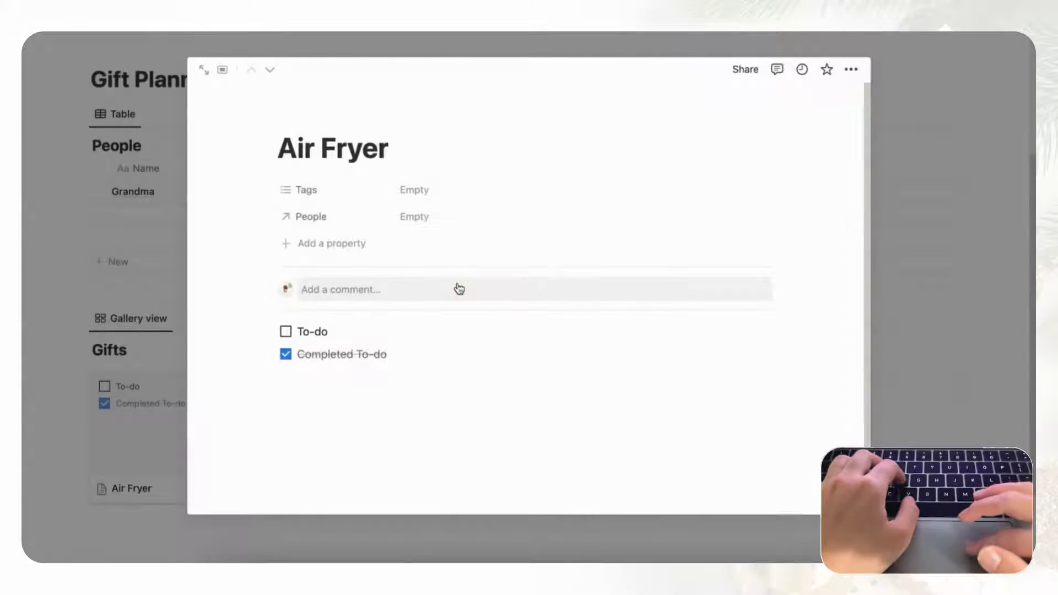
left_click(265, 190)
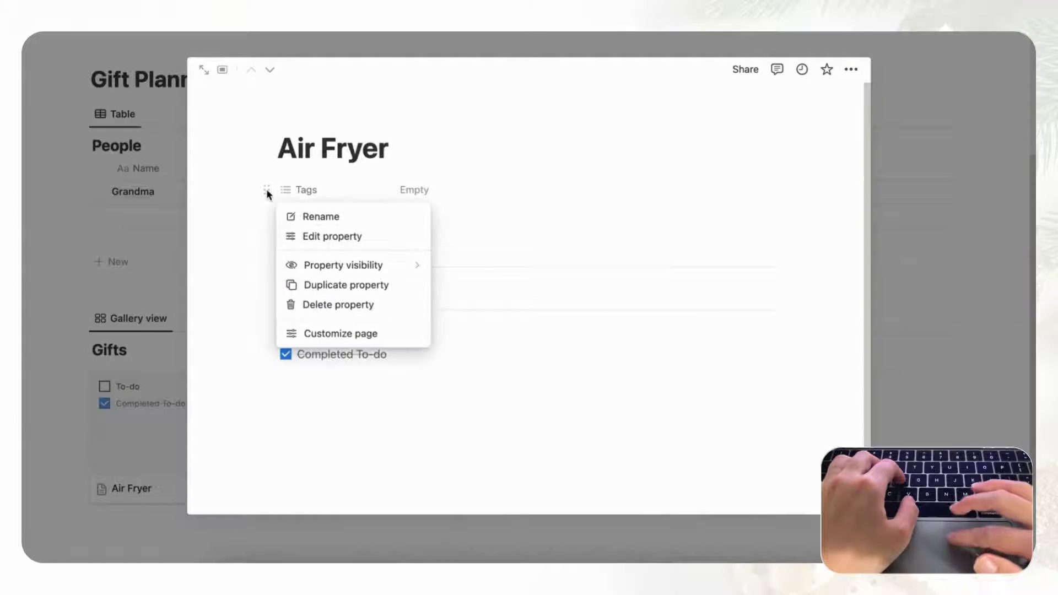
left_click(351, 311)
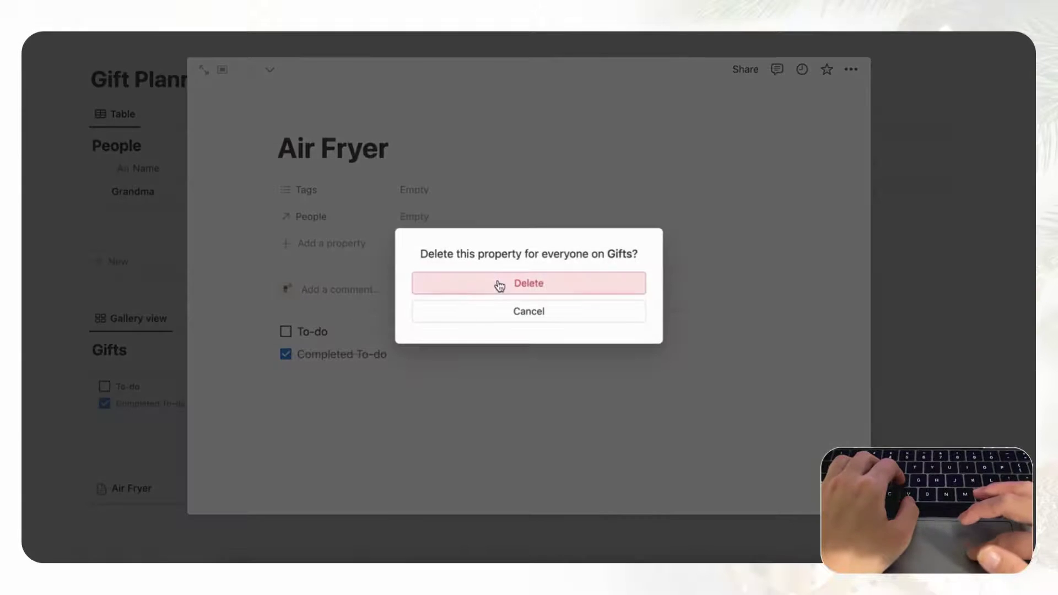
left_click(499, 285)
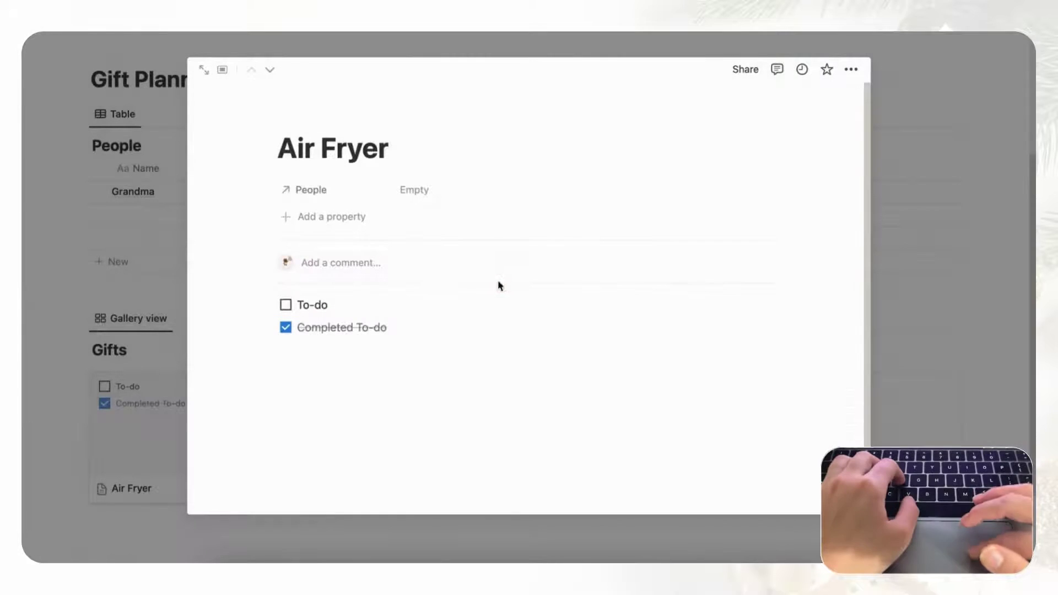
Link the Air Fryer gift to Grandma through its People relation.
left_click(461, 200)
left_click(490, 239)
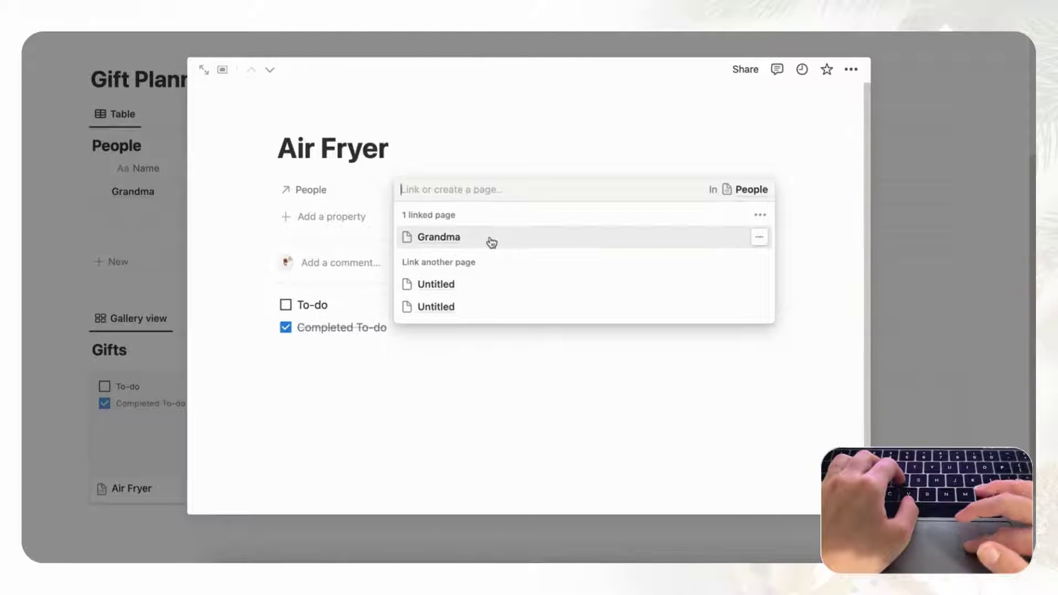
left_click(491, 135)
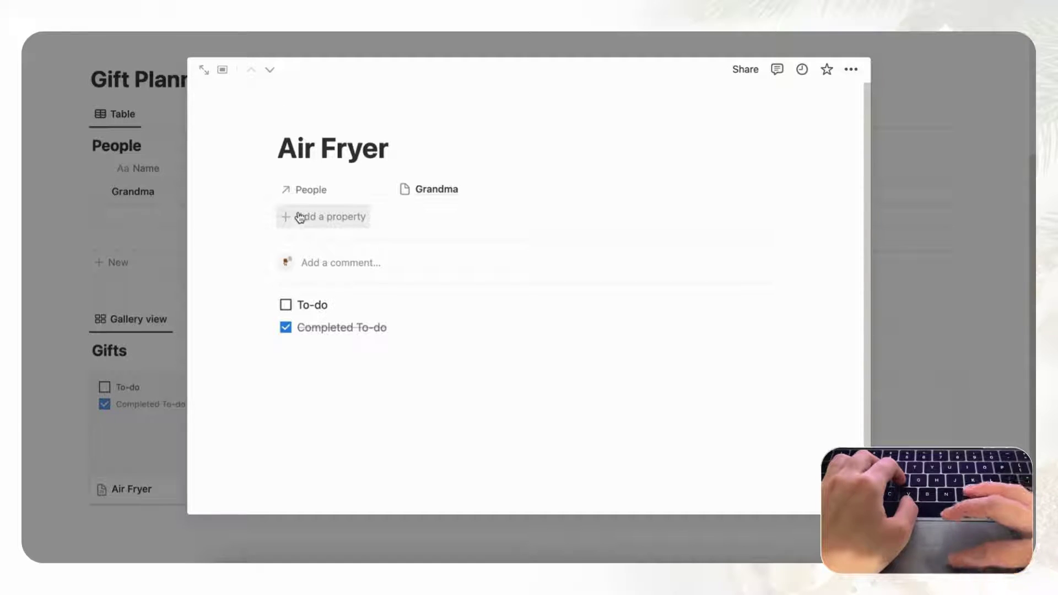
Add a URL property to the Air Fryer page.
left_click(323, 222)
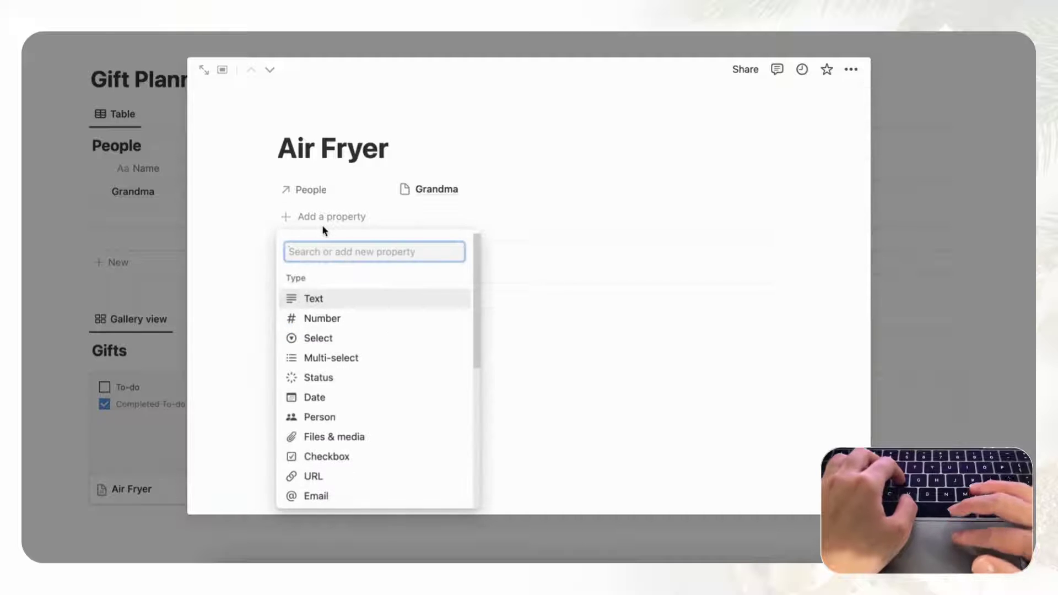
type("url")
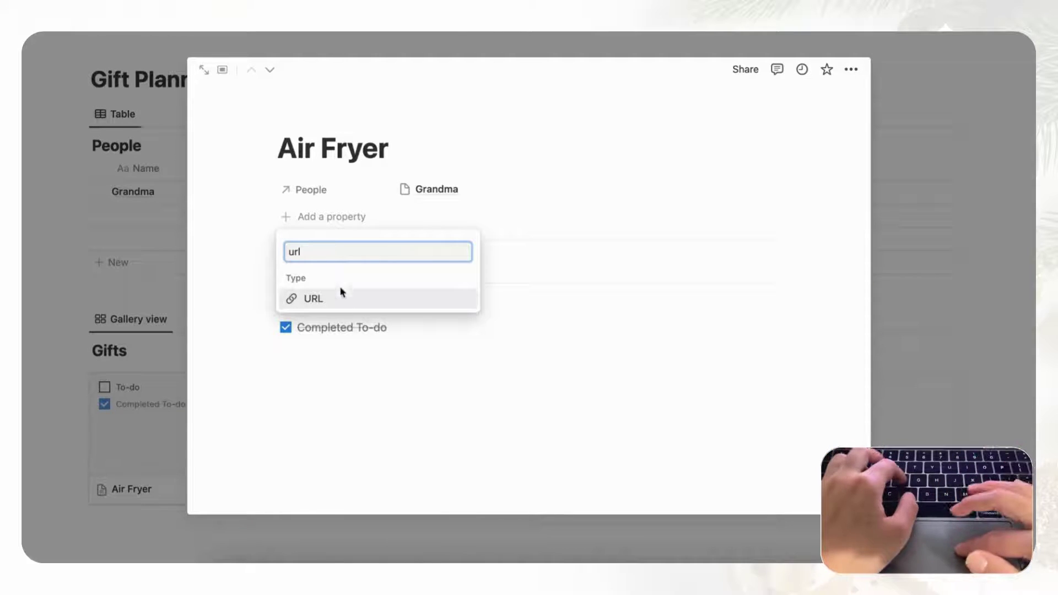
left_click(343, 299)
left_click(434, 220)
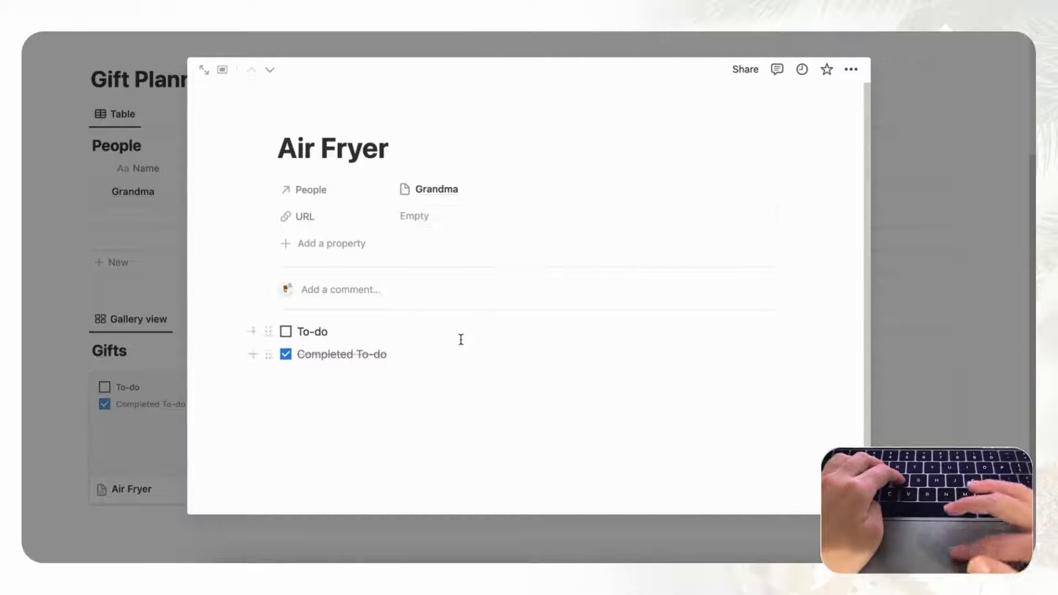
Copy the Ninja AF101 air fryer's Amazon link from the browser and paste it as the gift's URL in Notion.
left_click(668, 574)
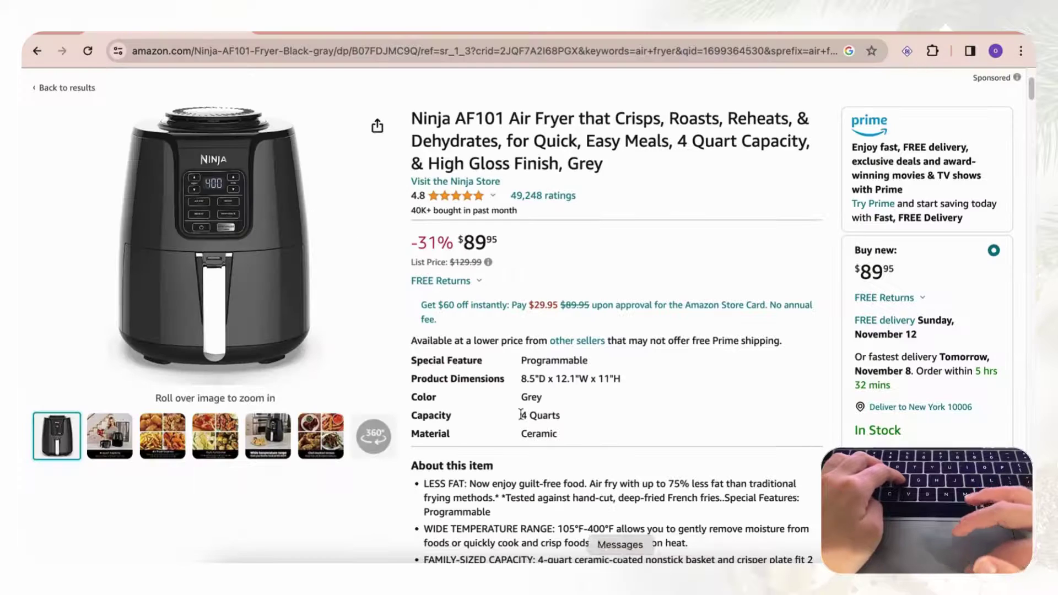
left_click(428, 52)
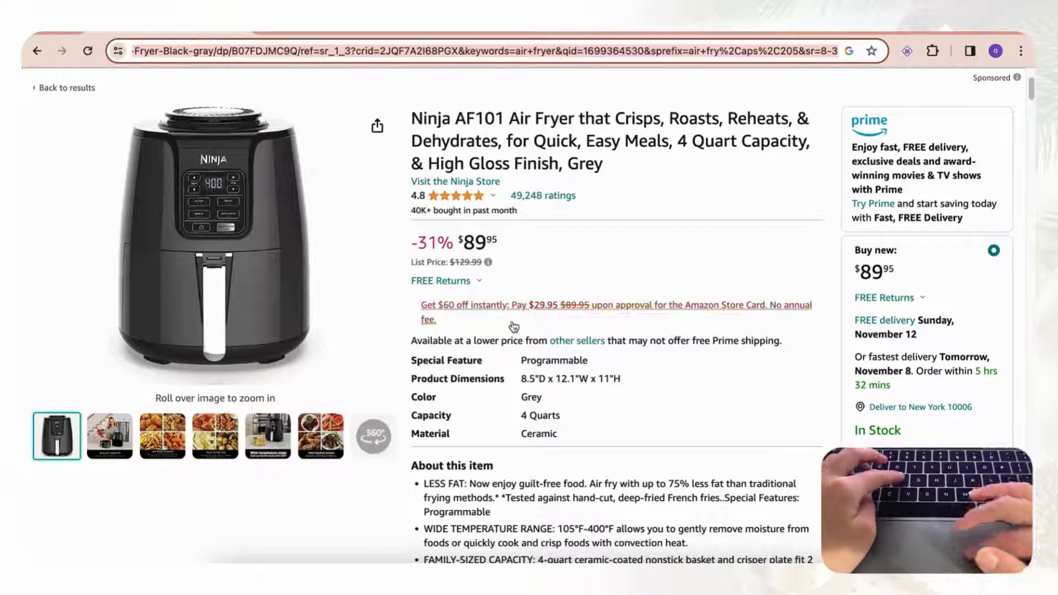
left_click(540, 533)
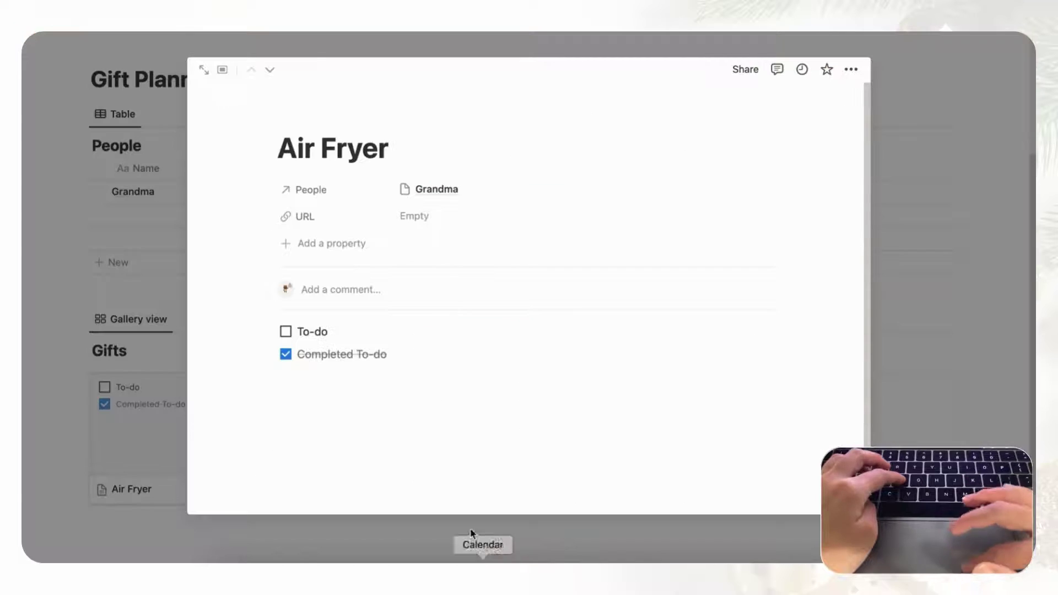
left_click(419, 216)
key("super+v")
left_click(602, 164)
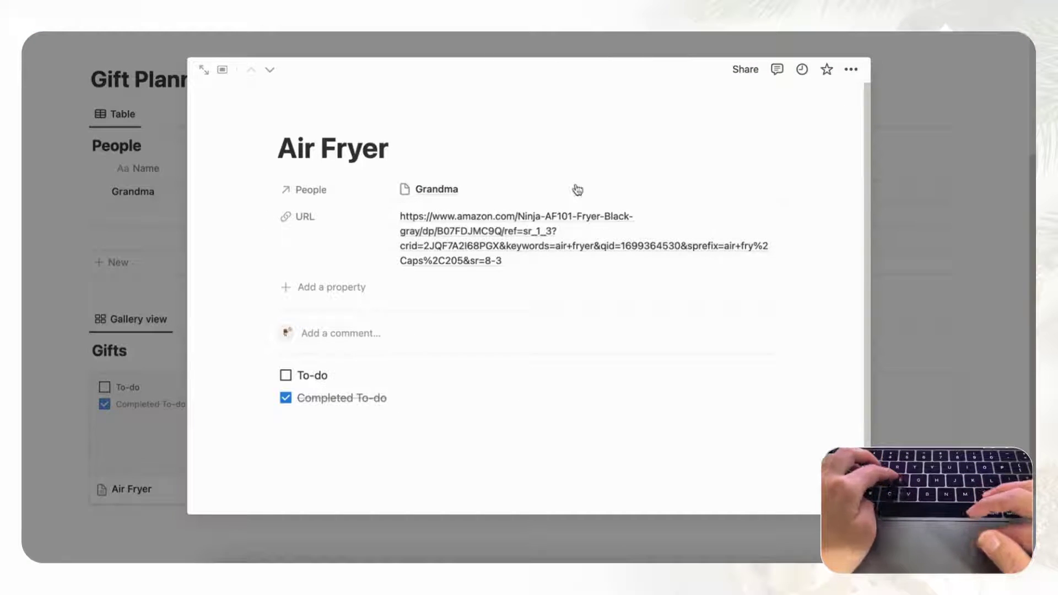
Add a Number property named "Price" with a shopping bag icon to the Air Fryer page.
left_click(349, 288)
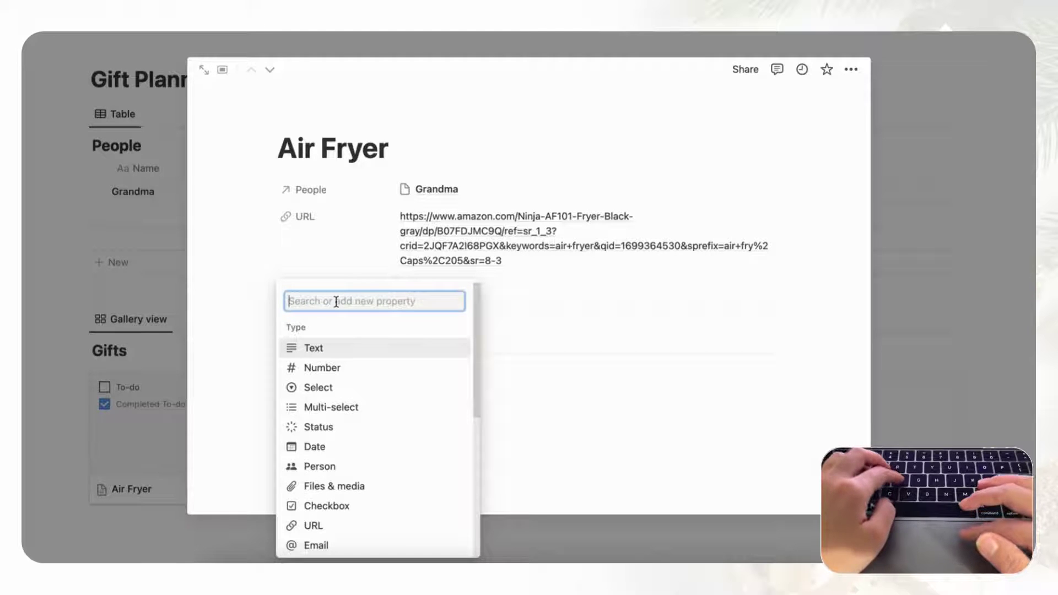
type("number")
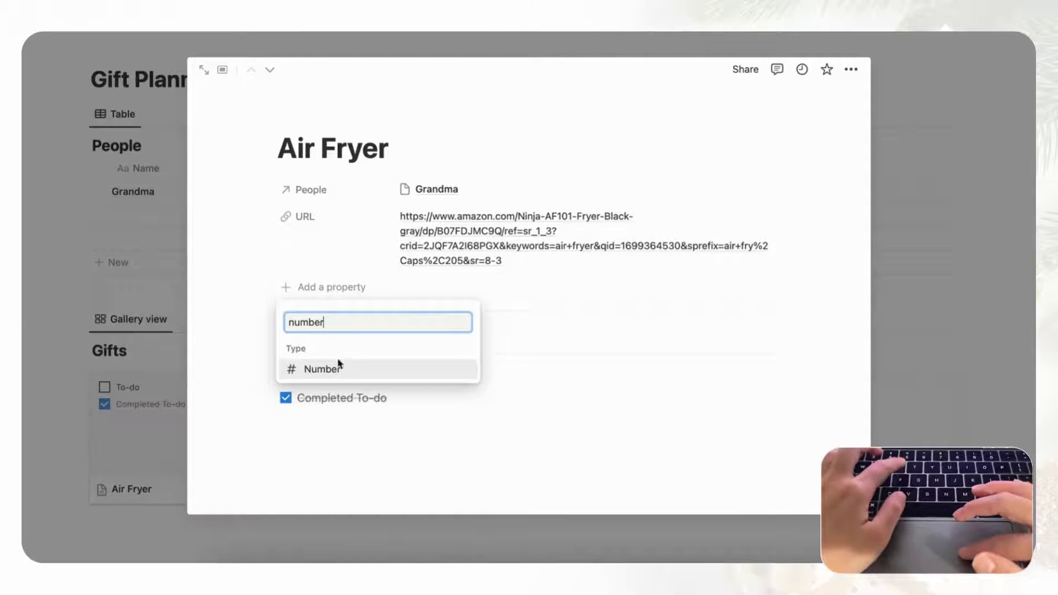
left_click(339, 366)
key("BackSpace")
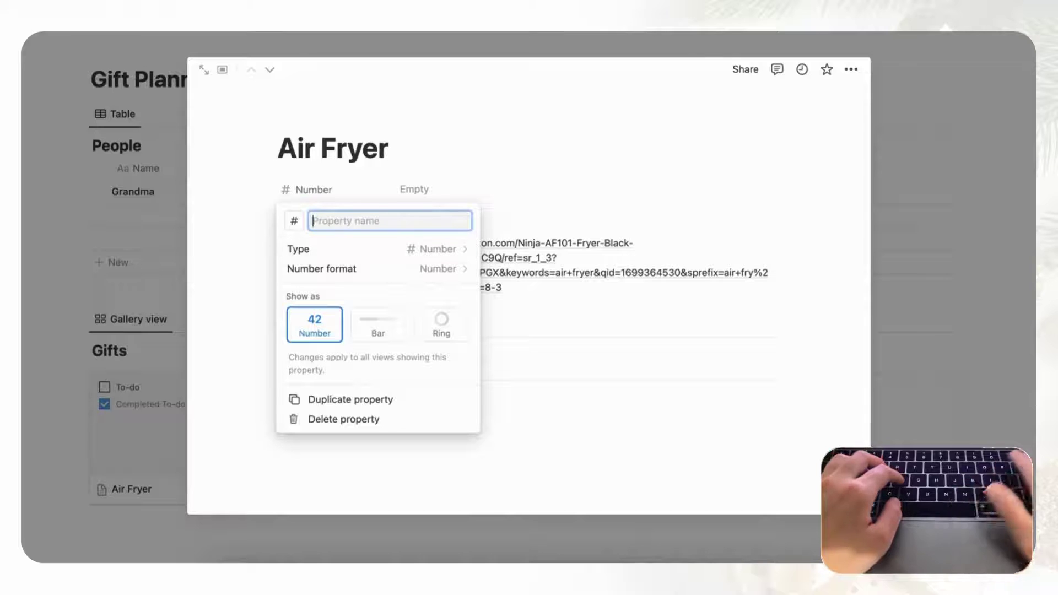
left_click(295, 221)
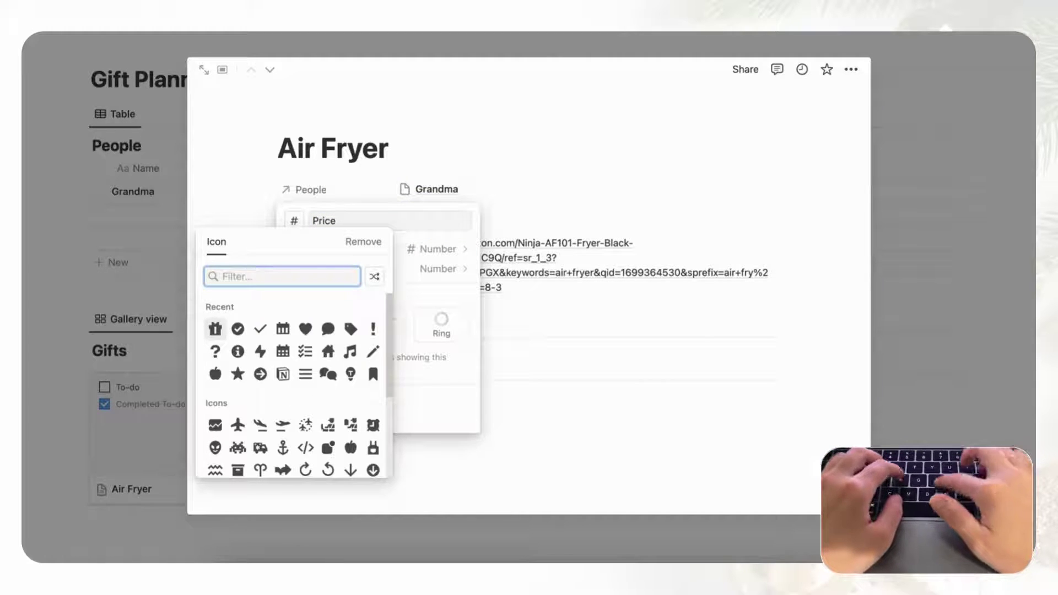
type("shopp")
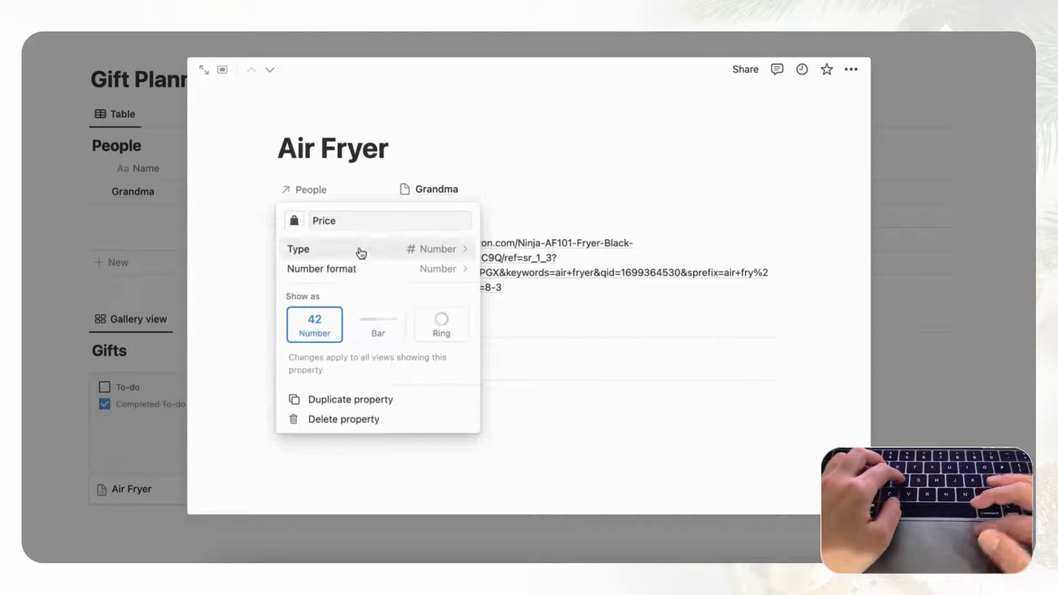
Set the Price property's number format to US Dollar.
left_click(426, 271)
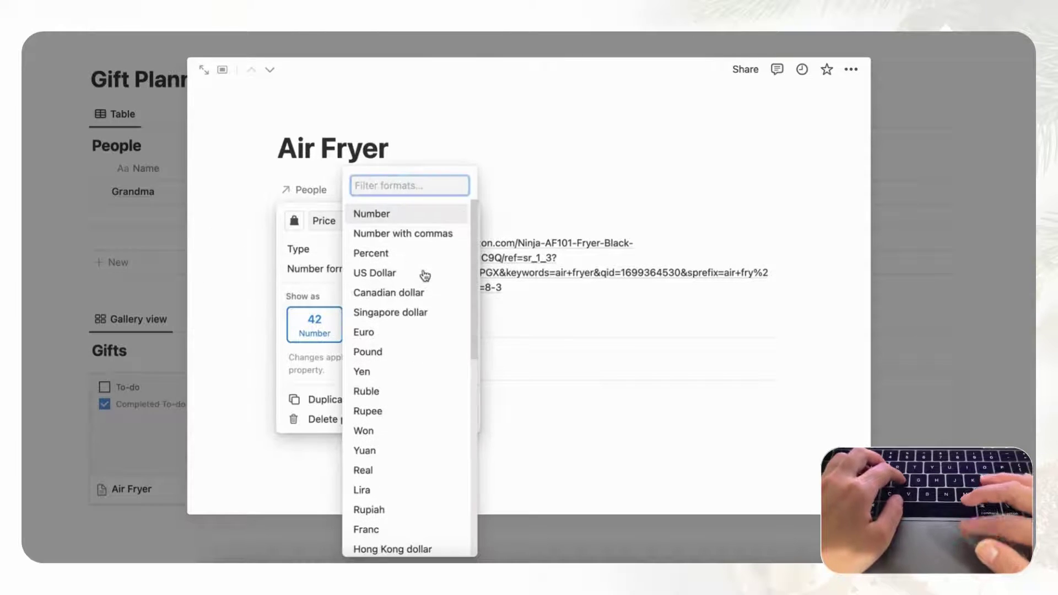
left_click(393, 274)
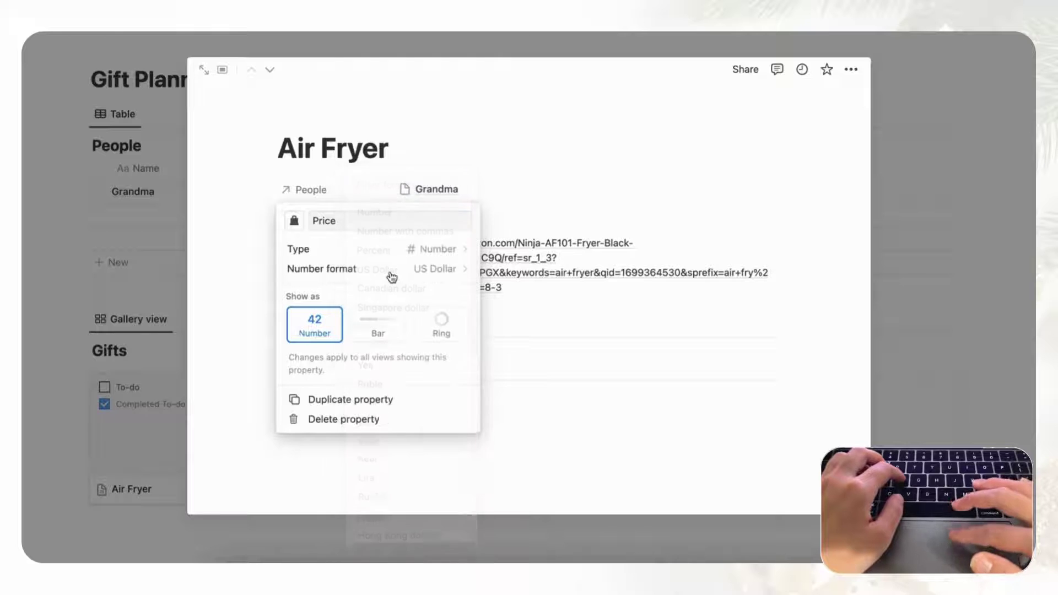
left_click(533, 206)
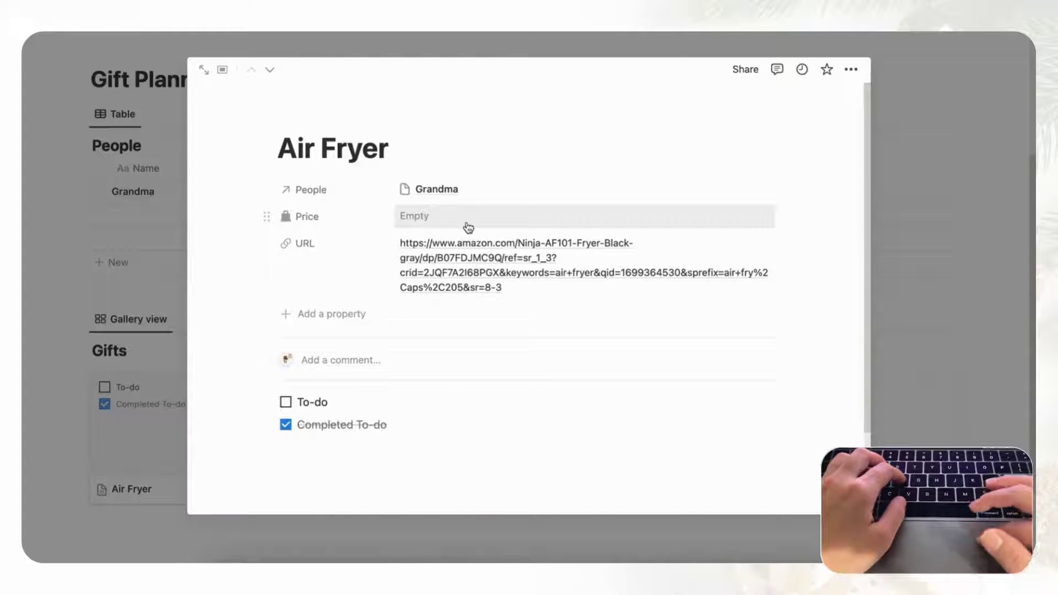
Check the air fryer's price on the Amazon page in the browser and enter 89.95 as the gift's Price in Notion.
left_click(667, 558)
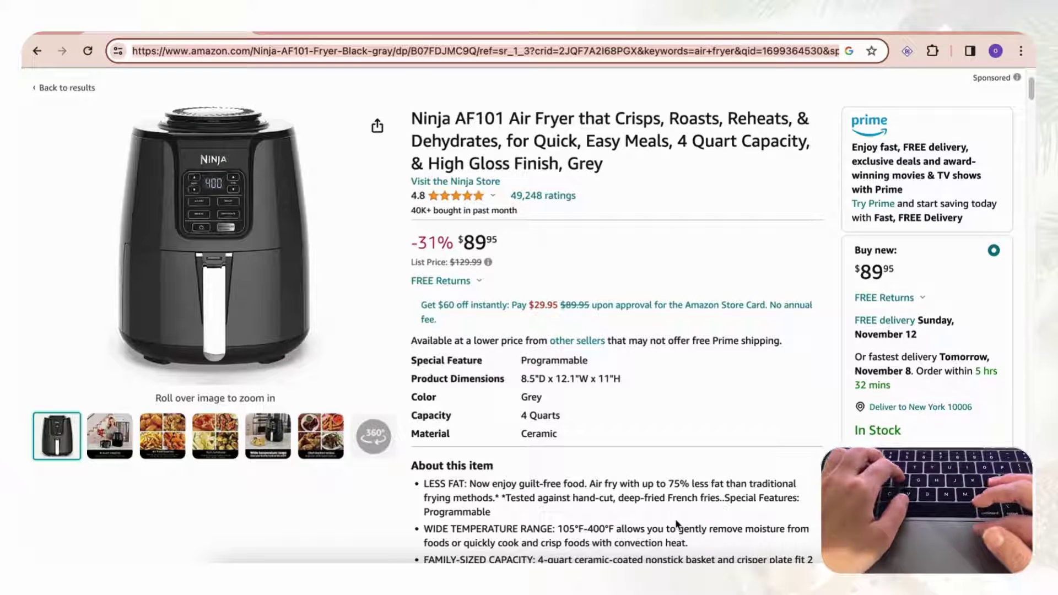
left_click(516, 558)
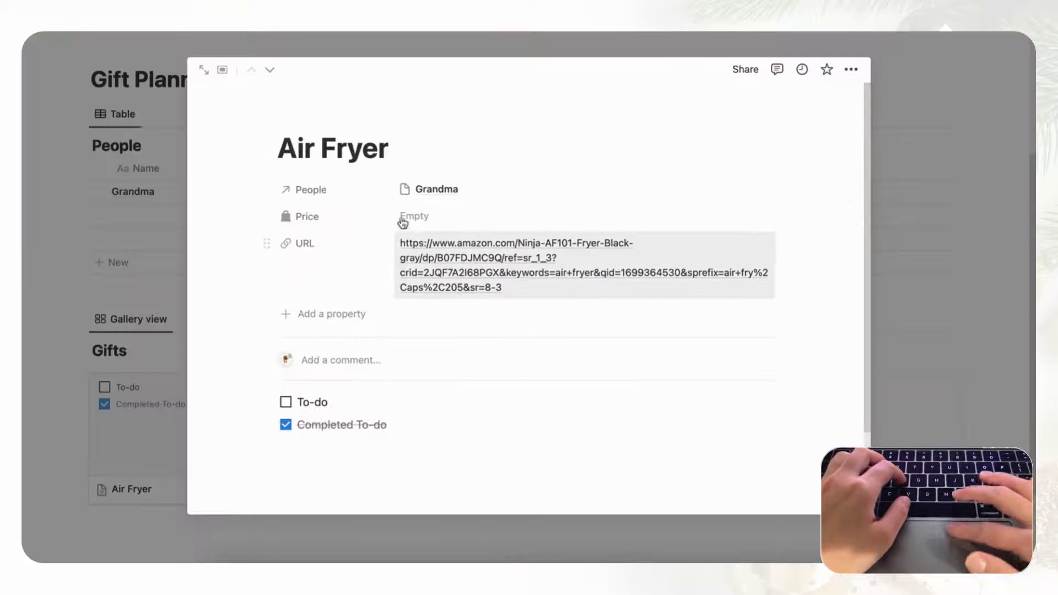
left_click(418, 213)
type("89.")
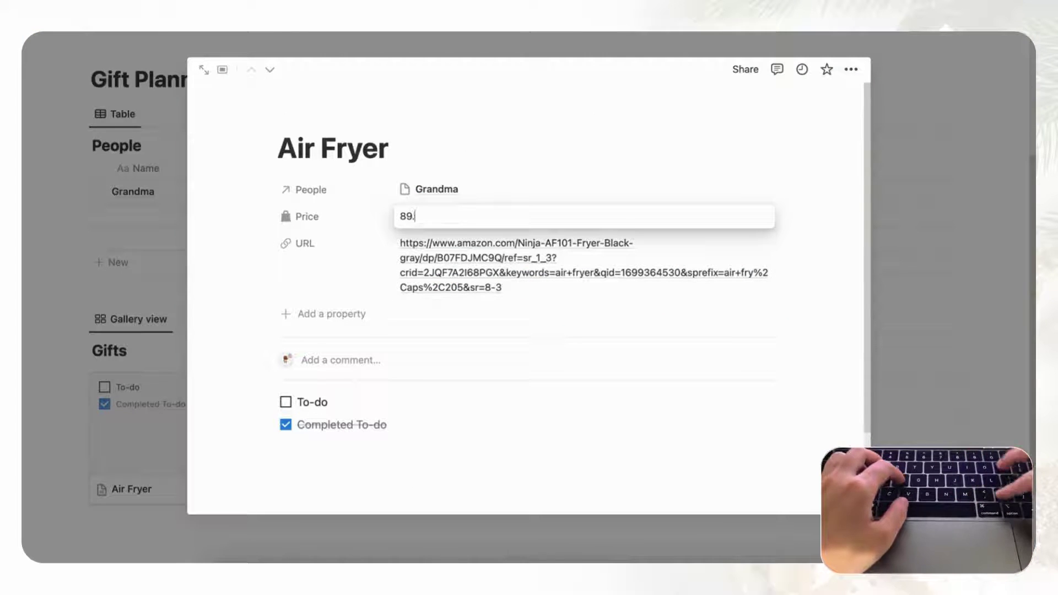
type("95")
key("Return")
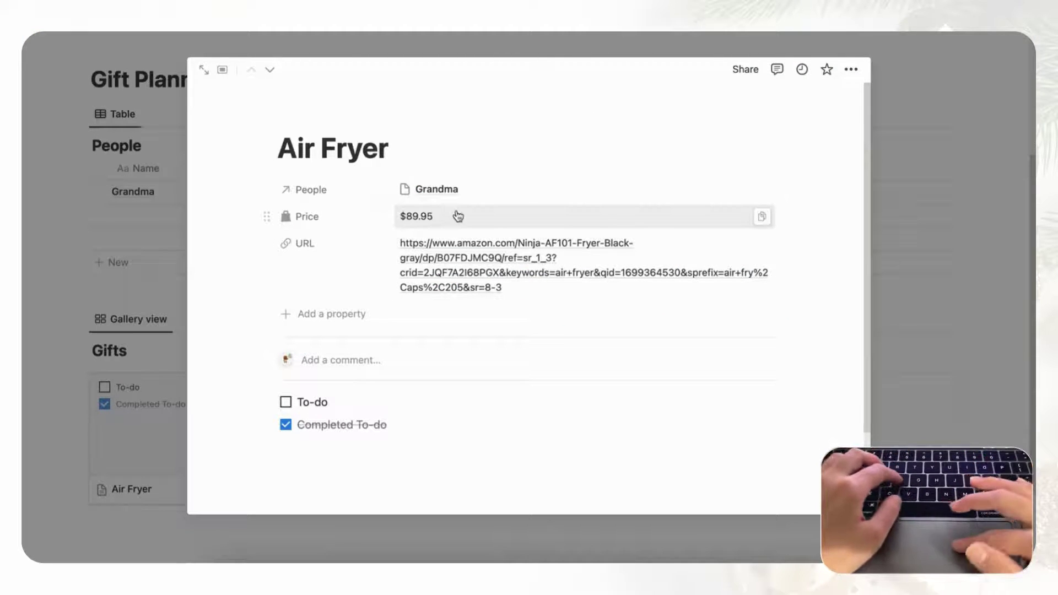
Delete the Air Fryer page's to-do items and set its cover from the image address of the Ninja air fryer photo on Amazon.
scroll(248, 375, "down", 2)
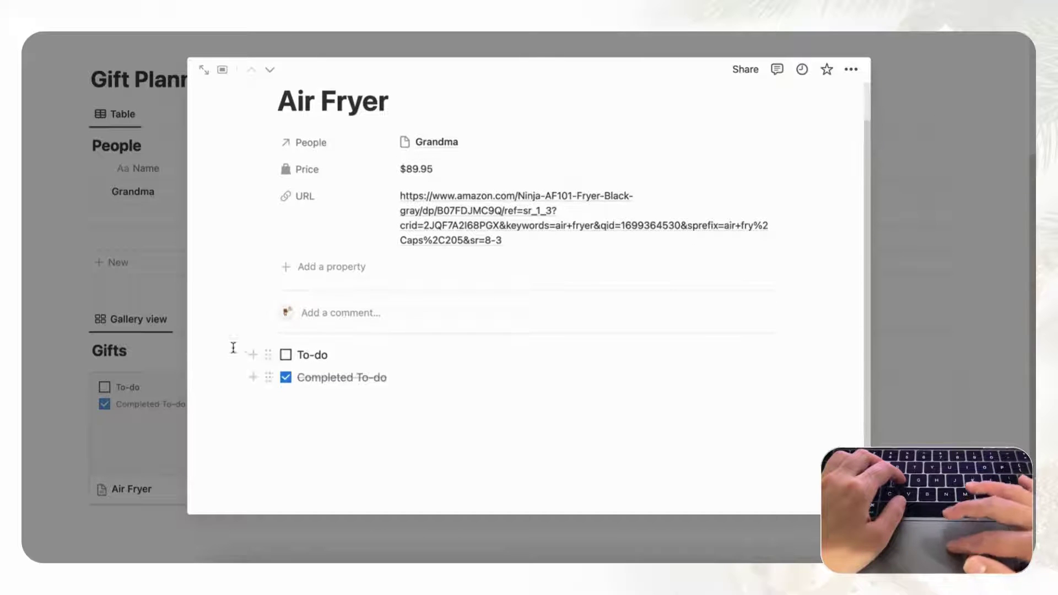
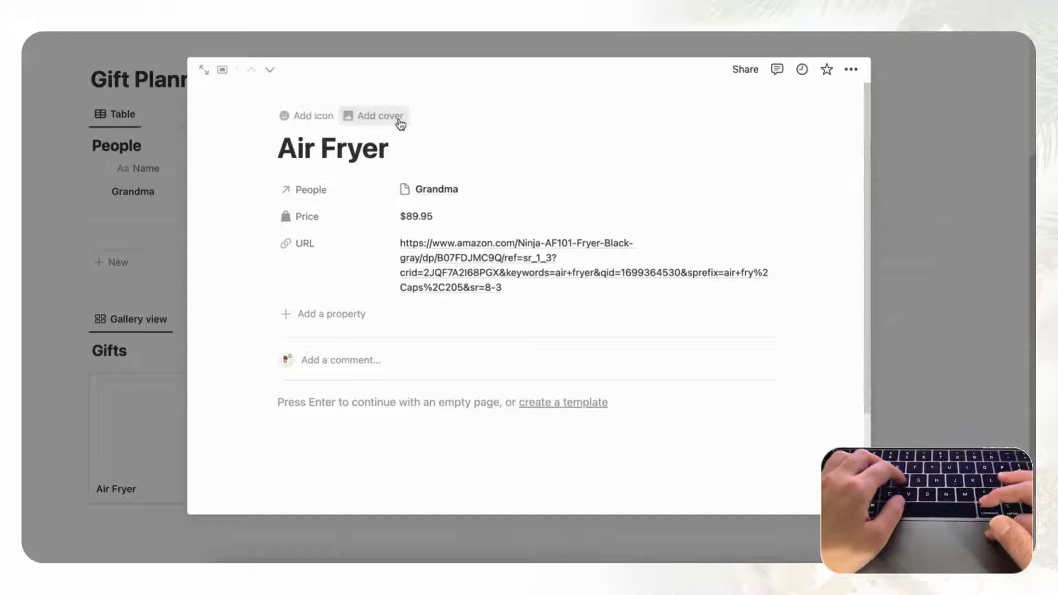
left_click(395, 123)
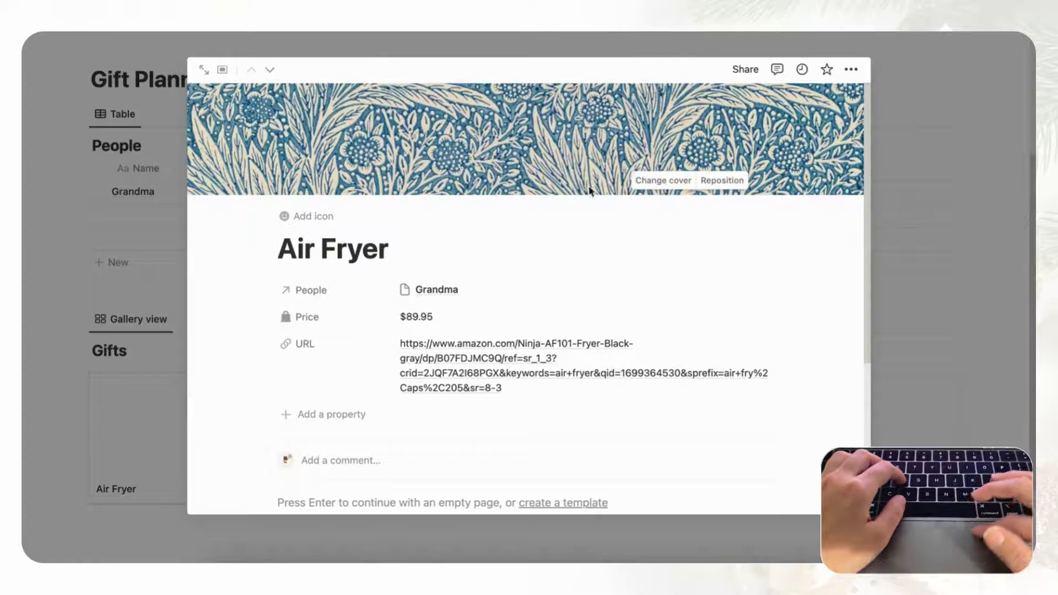
left_click(665, 182)
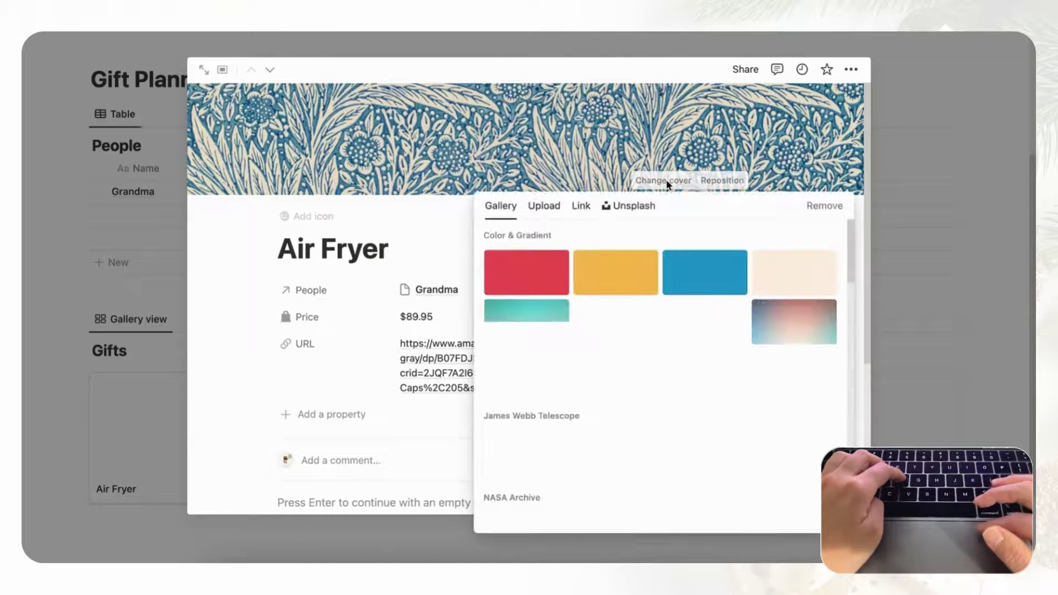
left_click(585, 208)
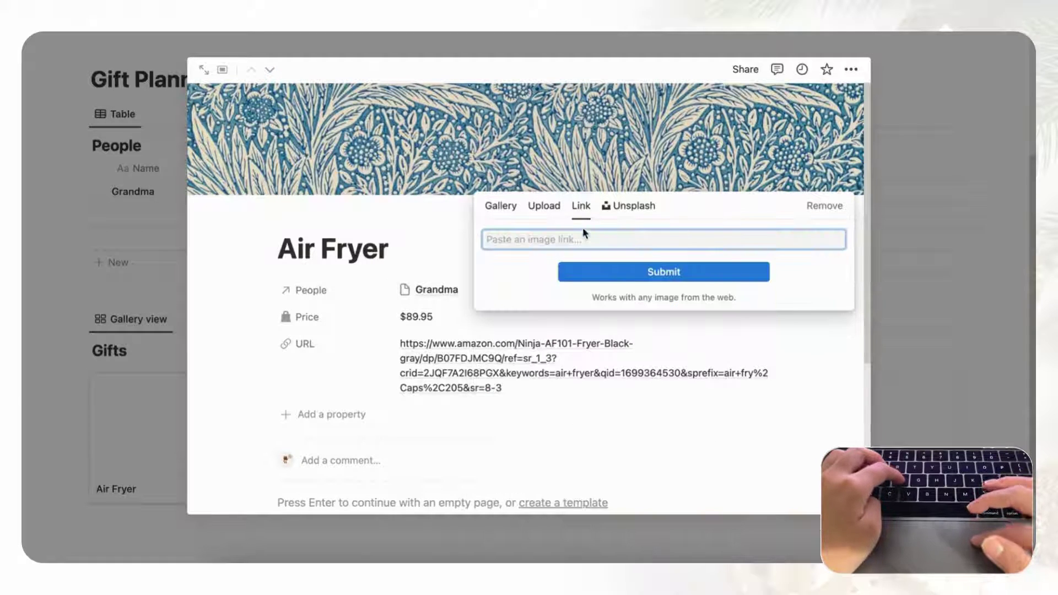
left_click(667, 557)
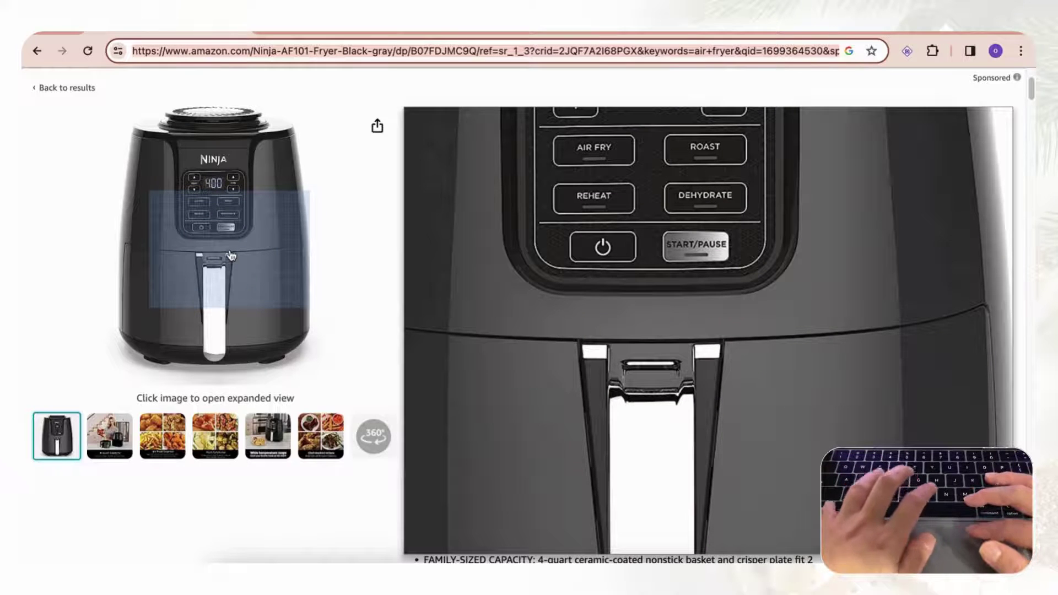
right_click(231, 254)
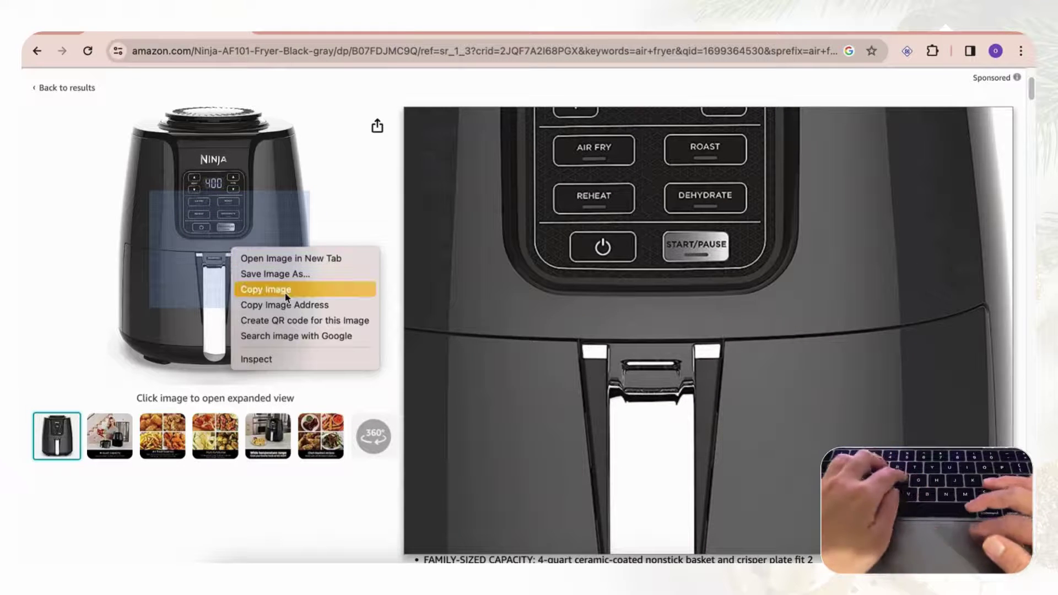
left_click(307, 312)
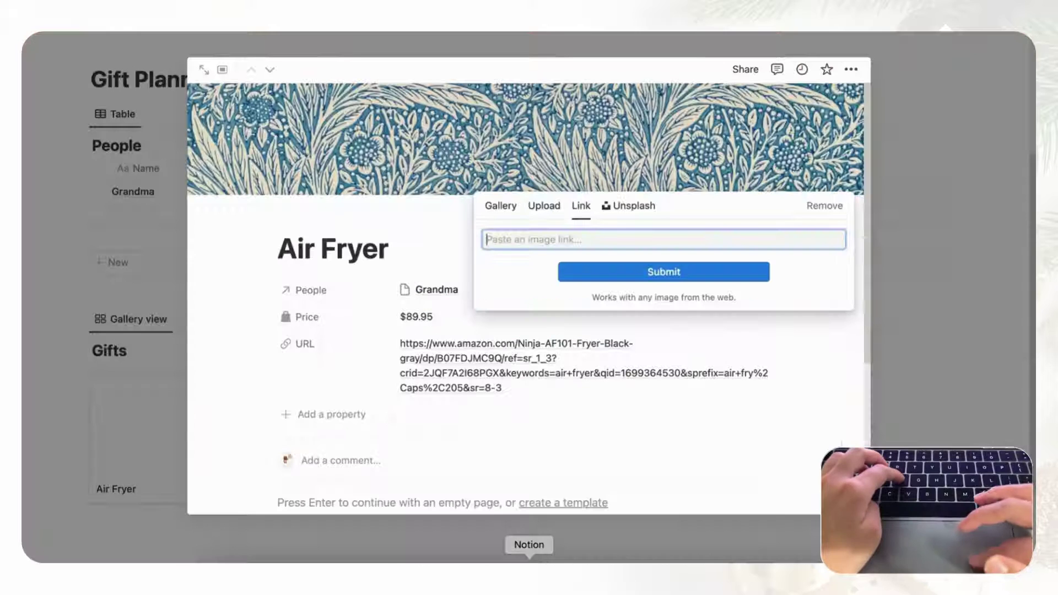
key("super+v")
left_click(660, 264)
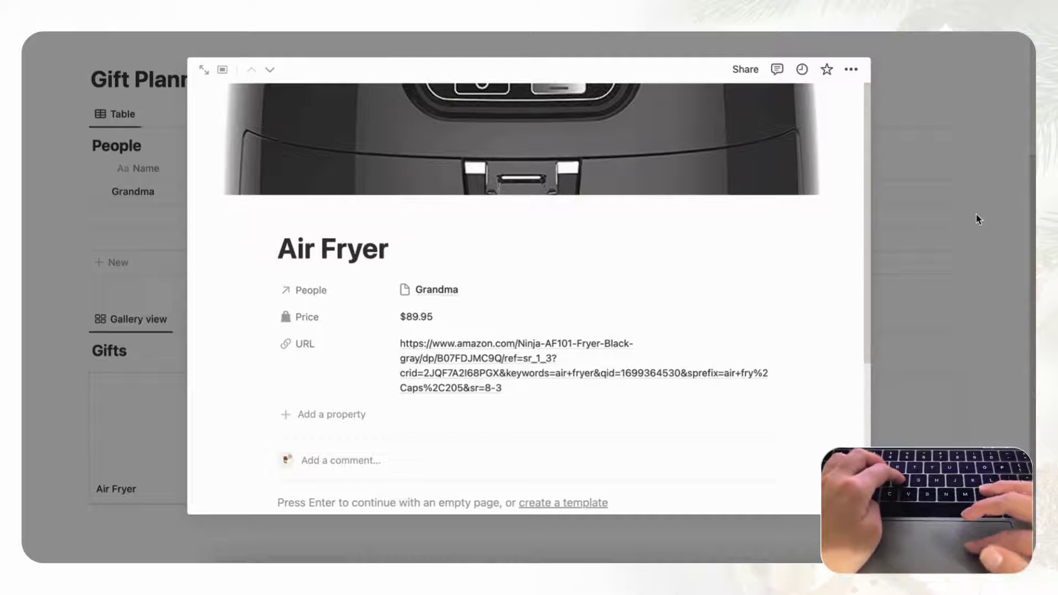
left_click(987, 245)
Show the People, Price and URL properties on the Gifts gallery cards, with URL placed above Price.
scroll(860, 354, "down", 2)
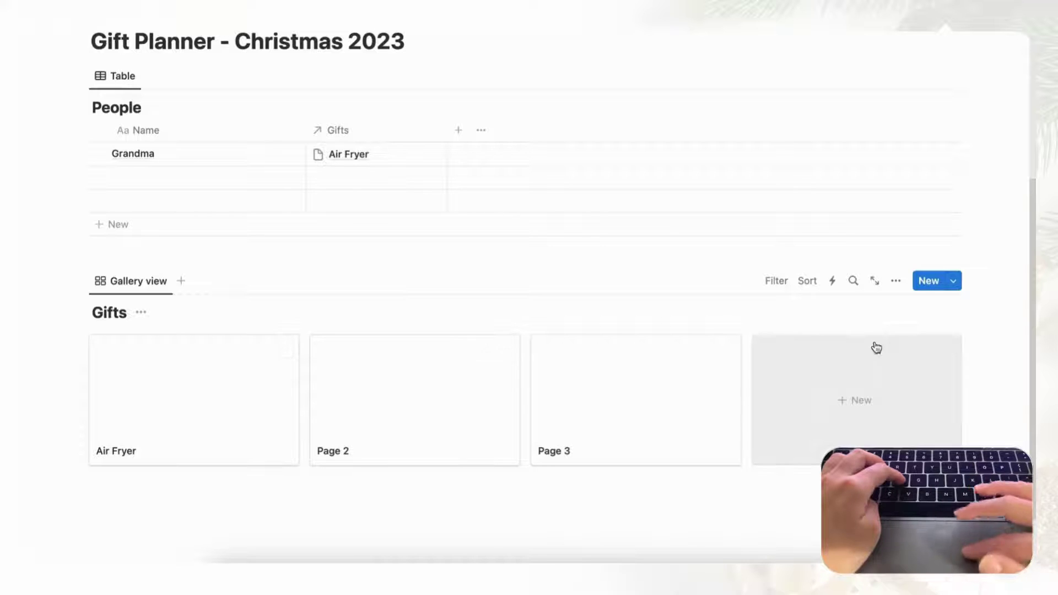
left_click(896, 284)
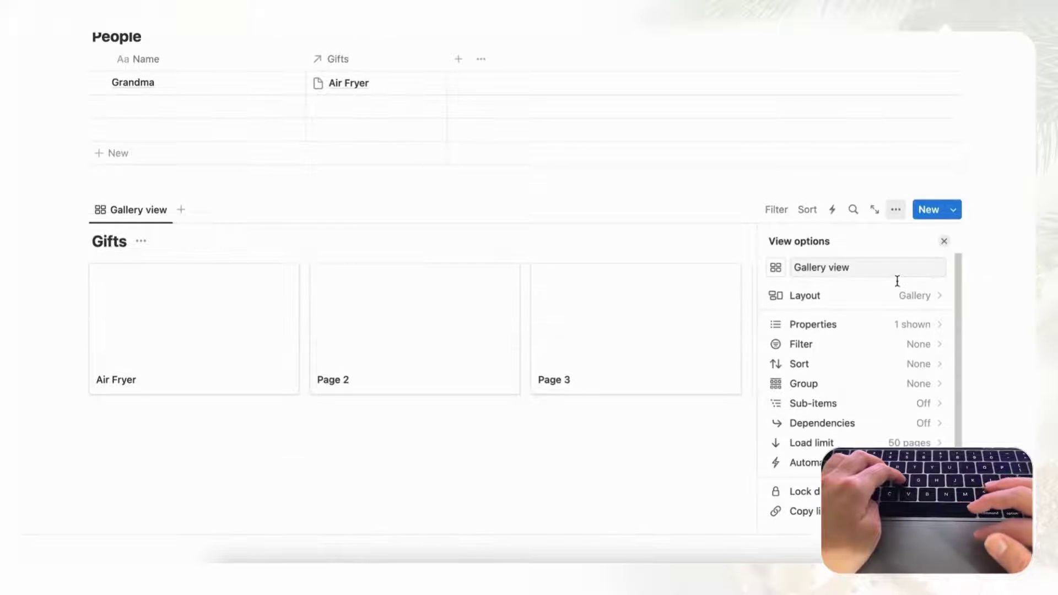
left_click(919, 329)
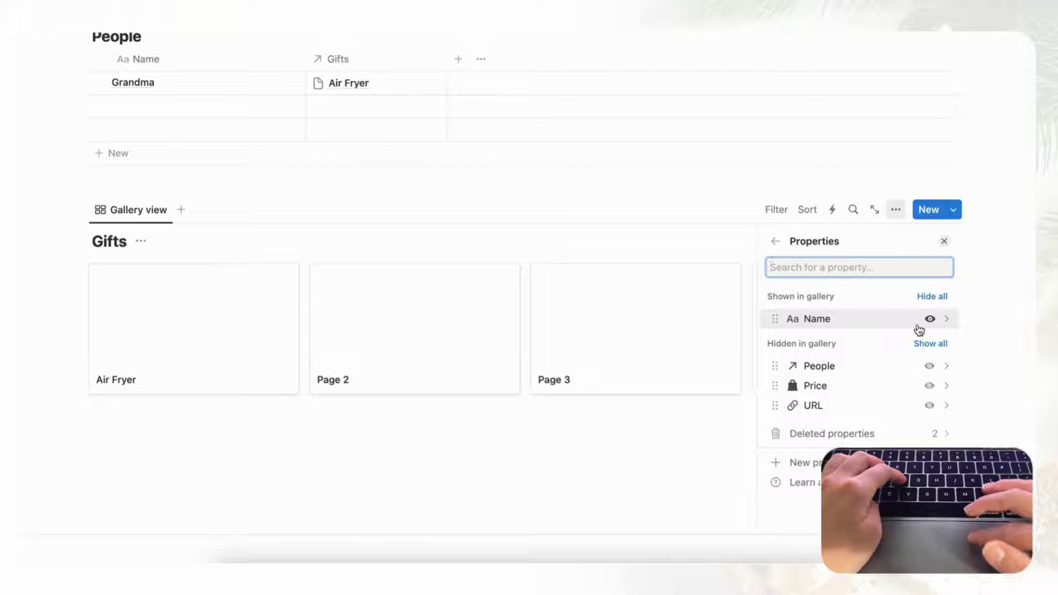
left_click(930, 366)
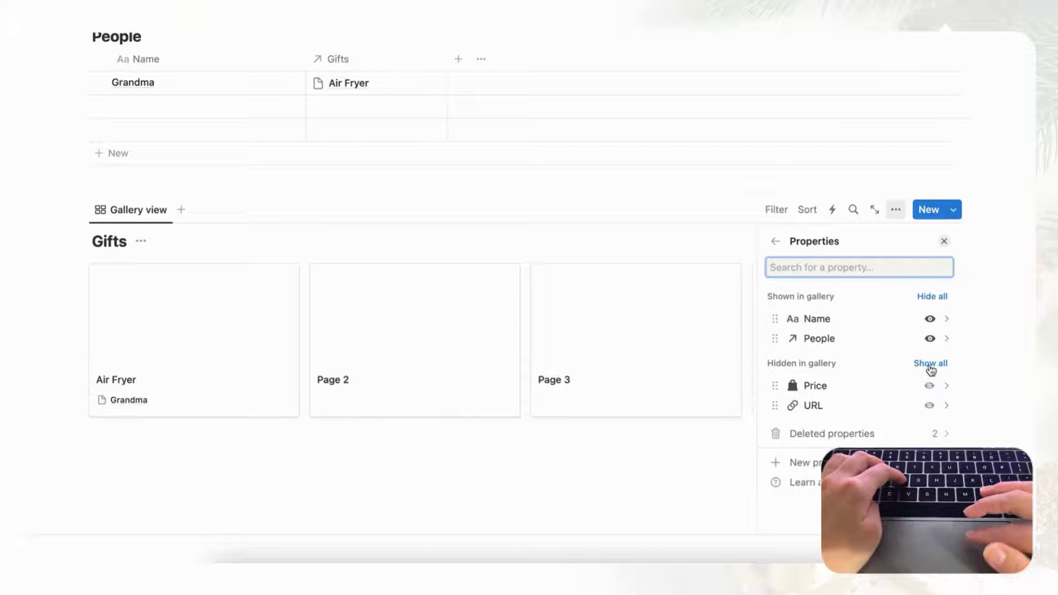
left_click(930, 387)
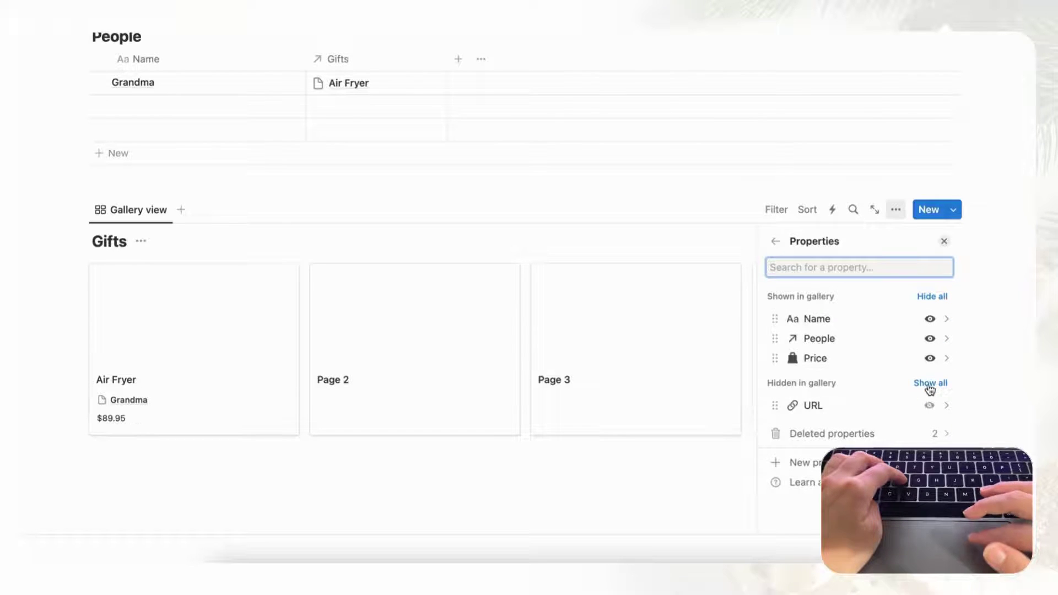
left_click(930, 406)
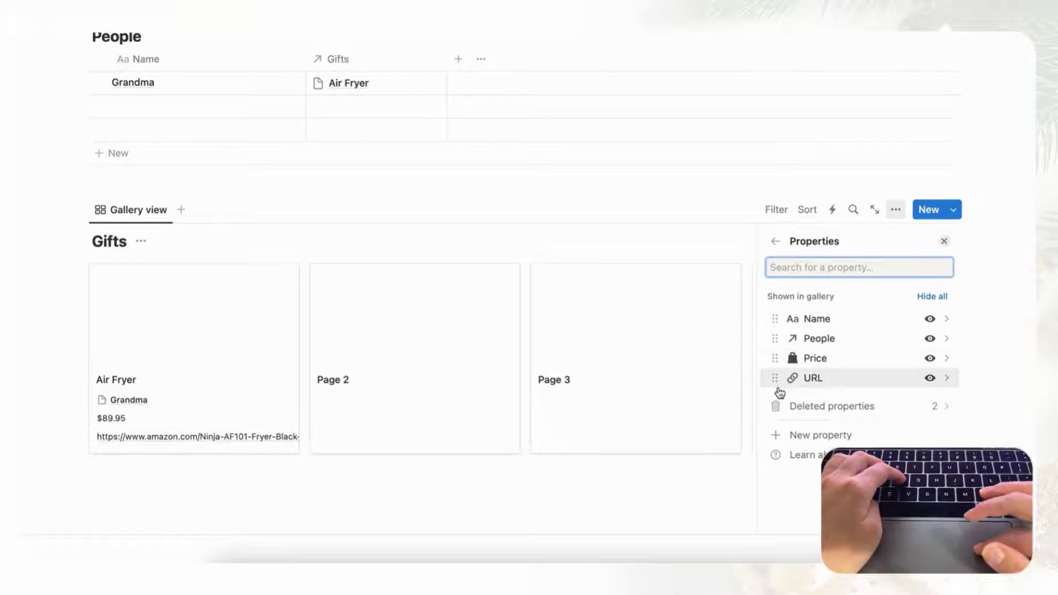
left_click_drag(777, 378, 773, 357)
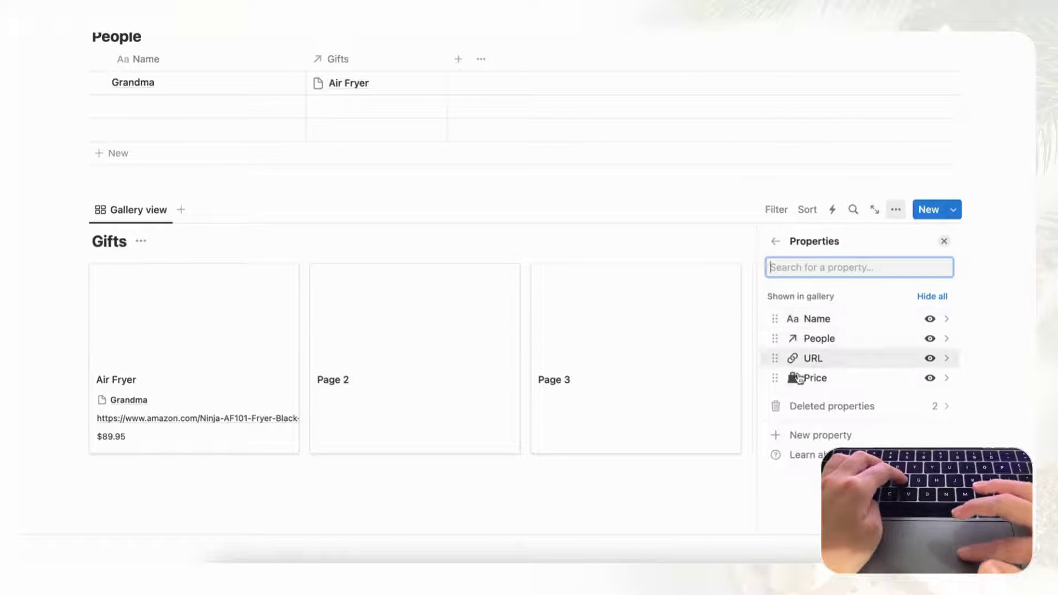
left_click(944, 243)
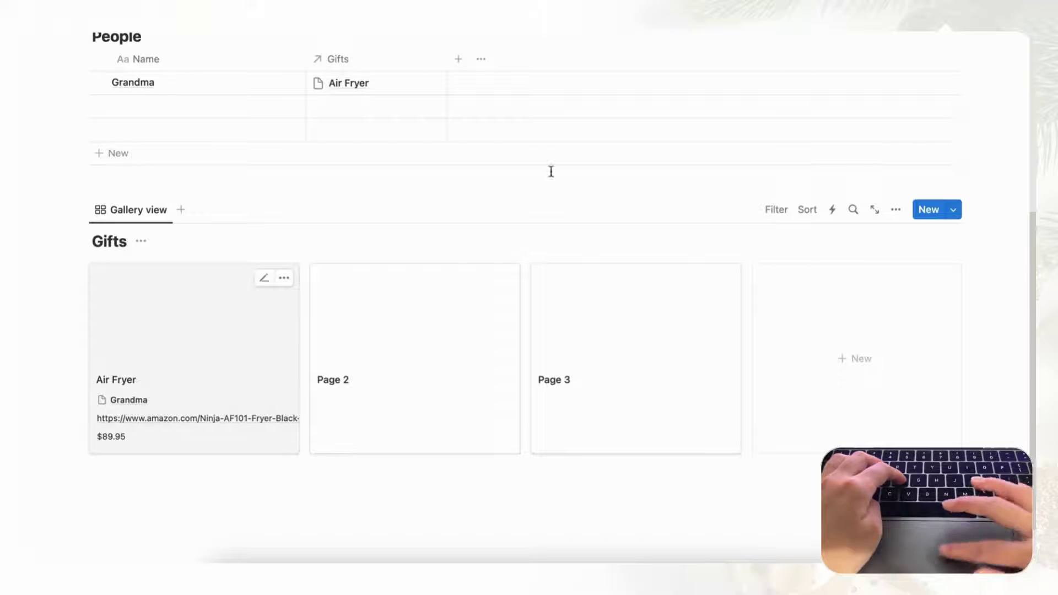
Set the Gifts gallery's card preview to Page cover.
left_click(896, 209)
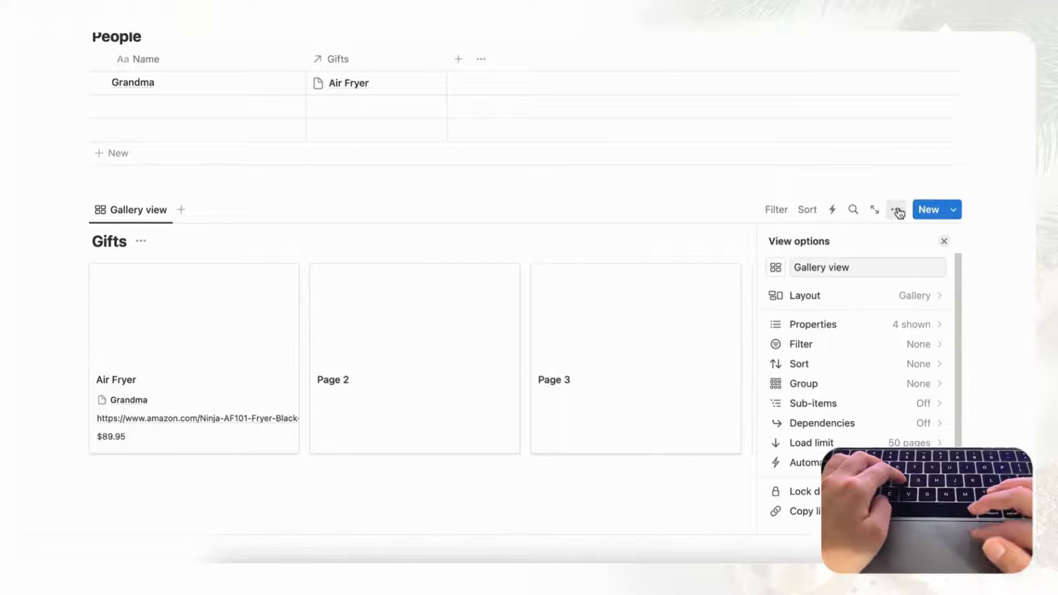
left_click(902, 301)
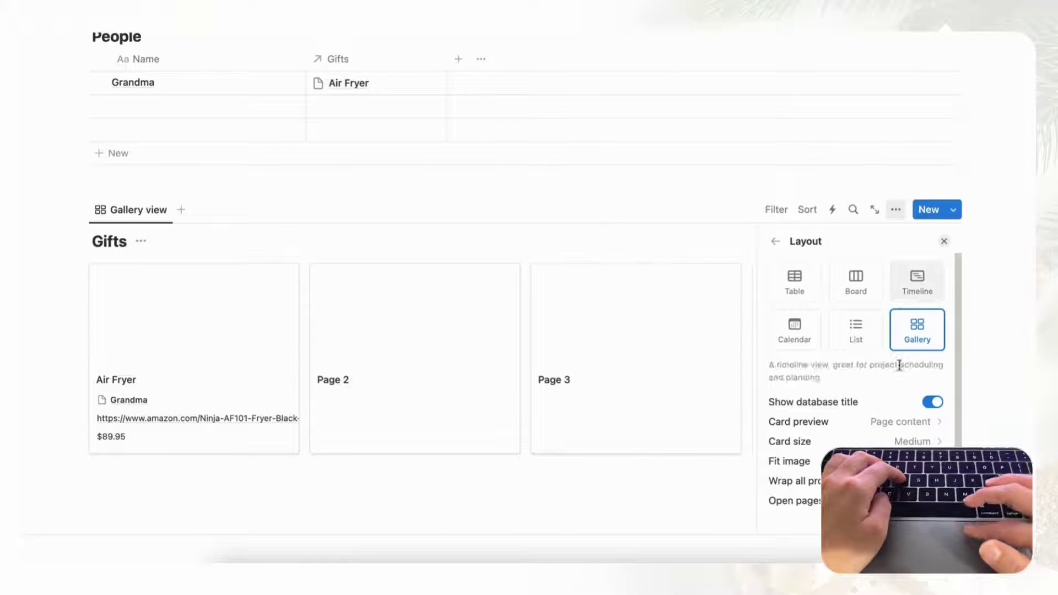
left_click(934, 423)
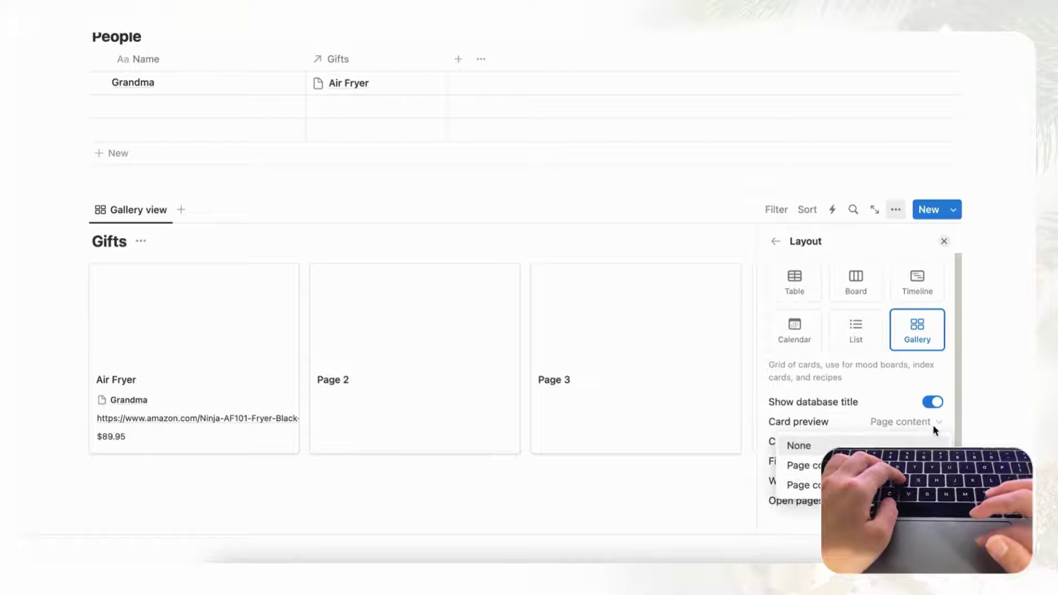
left_click(803, 485)
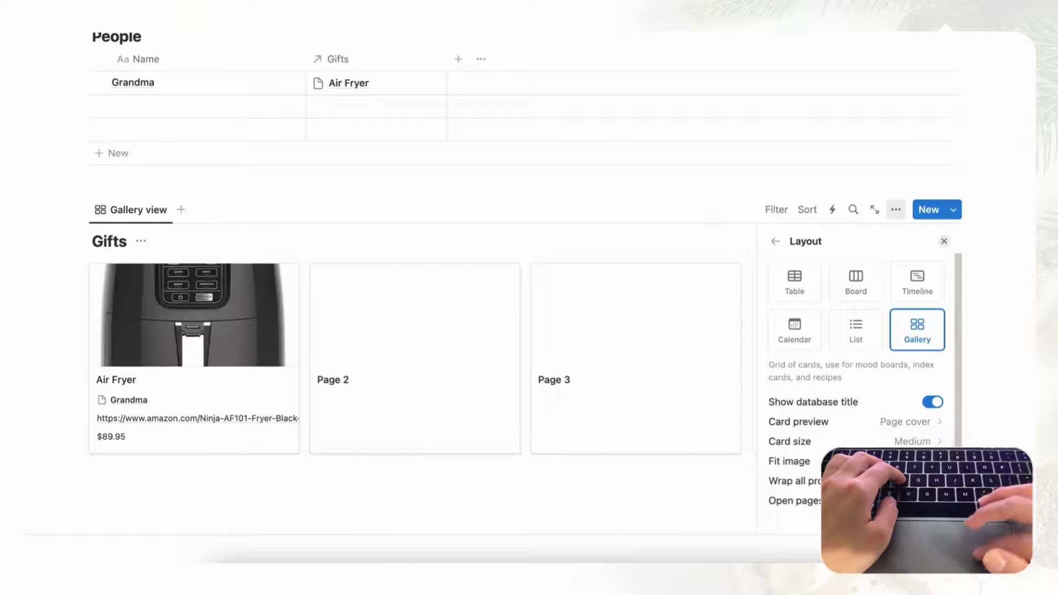
left_click(944, 242)
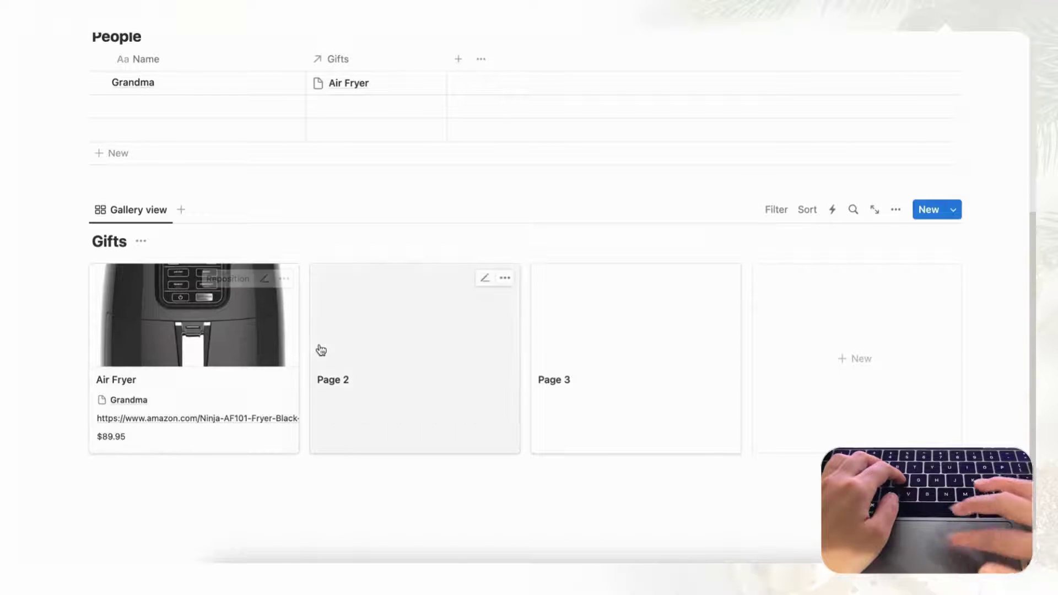
Turn on Fit image for the Gifts gallery cards.
left_click(893, 212)
left_click(914, 297)
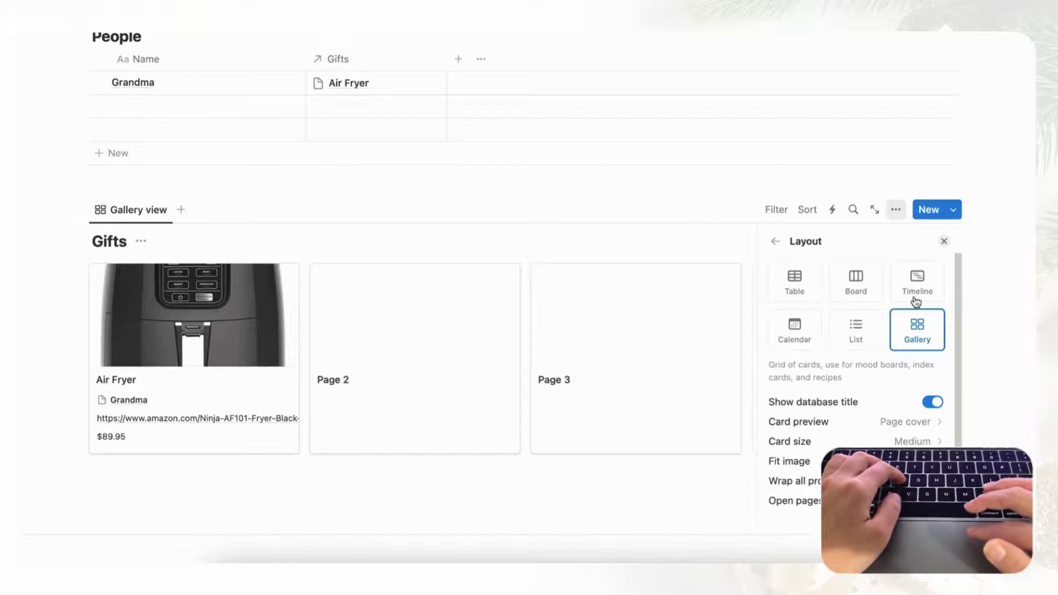
left_click(933, 462)
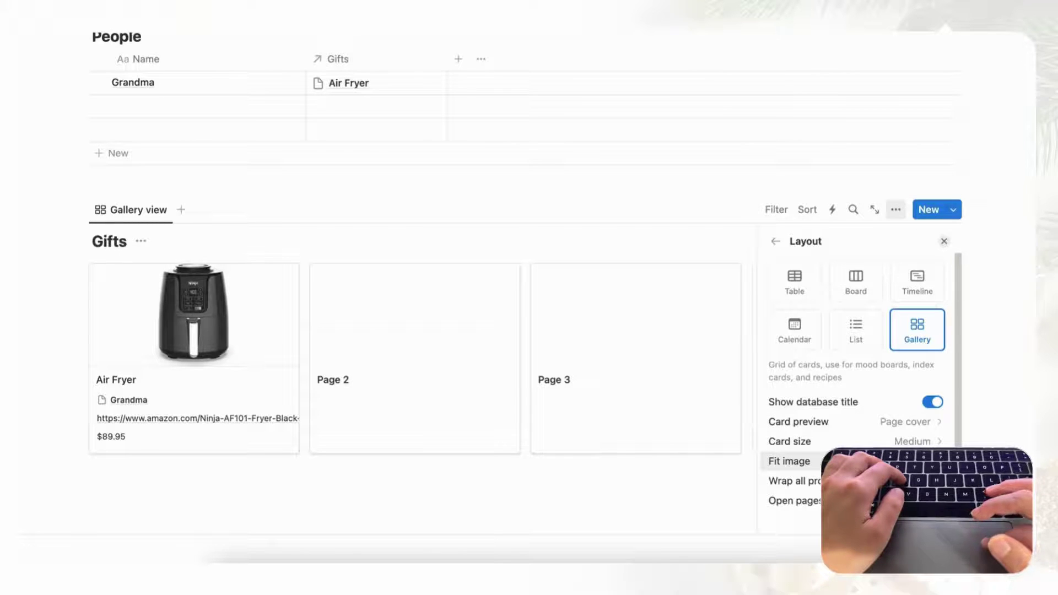
left_click(945, 240)
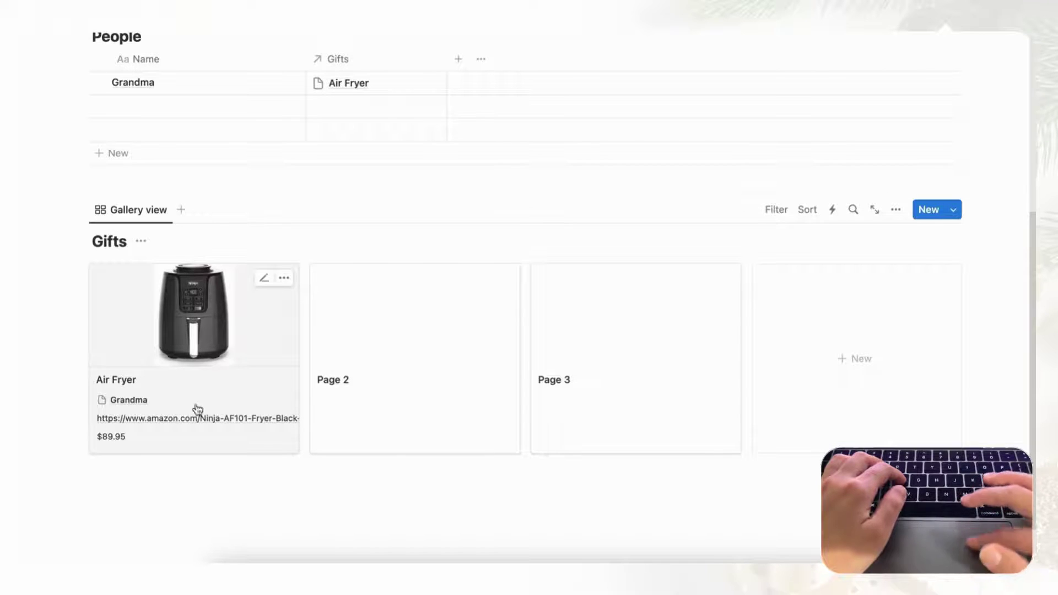
Add a Rollup property to the People table that draws on the Gifts relation.
scroll(223, 352, "up", 2)
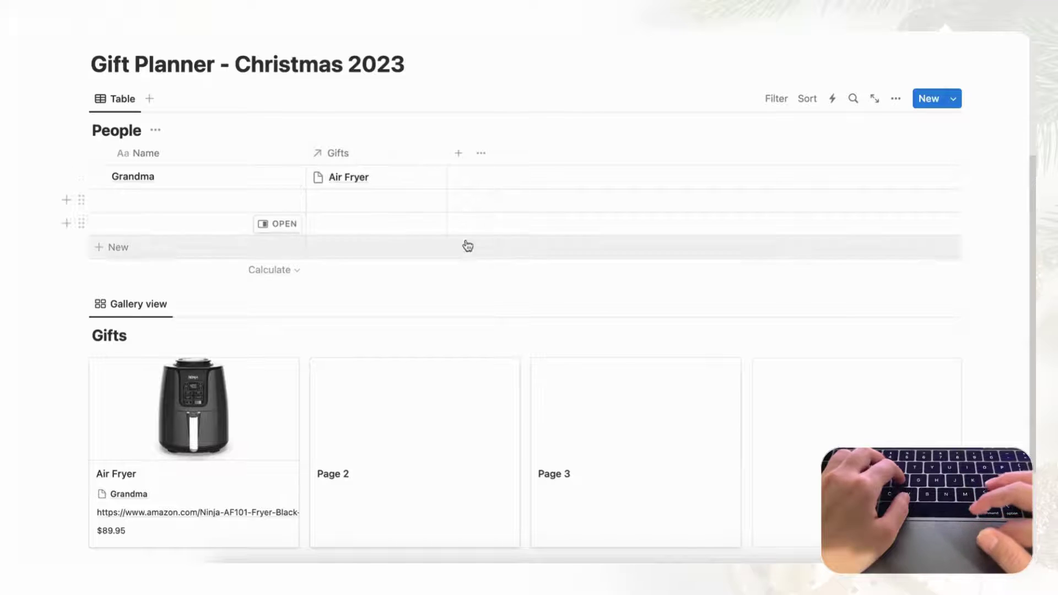
left_click(458, 155)
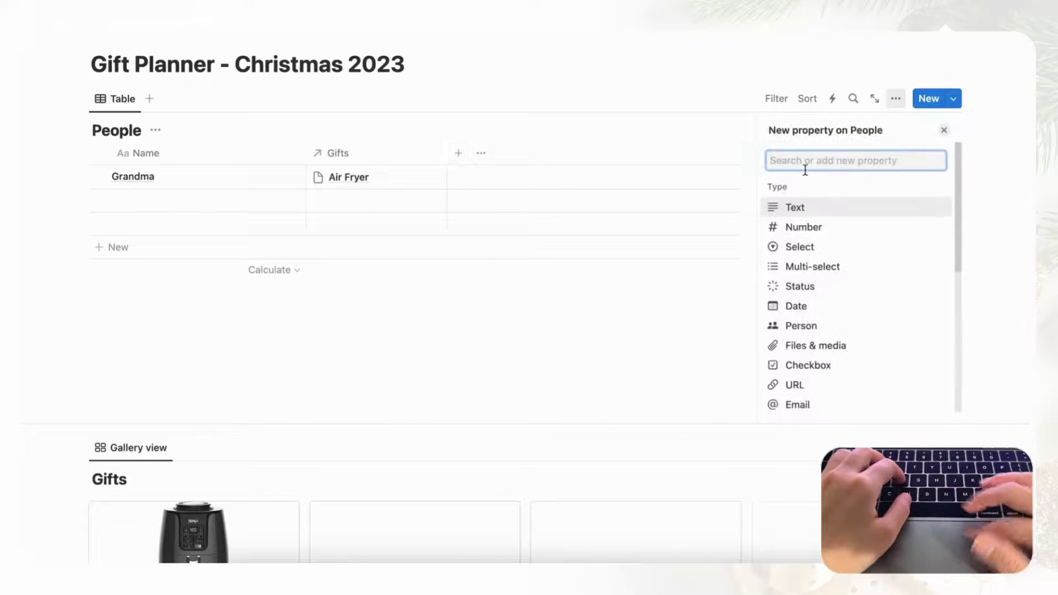
type("roll")
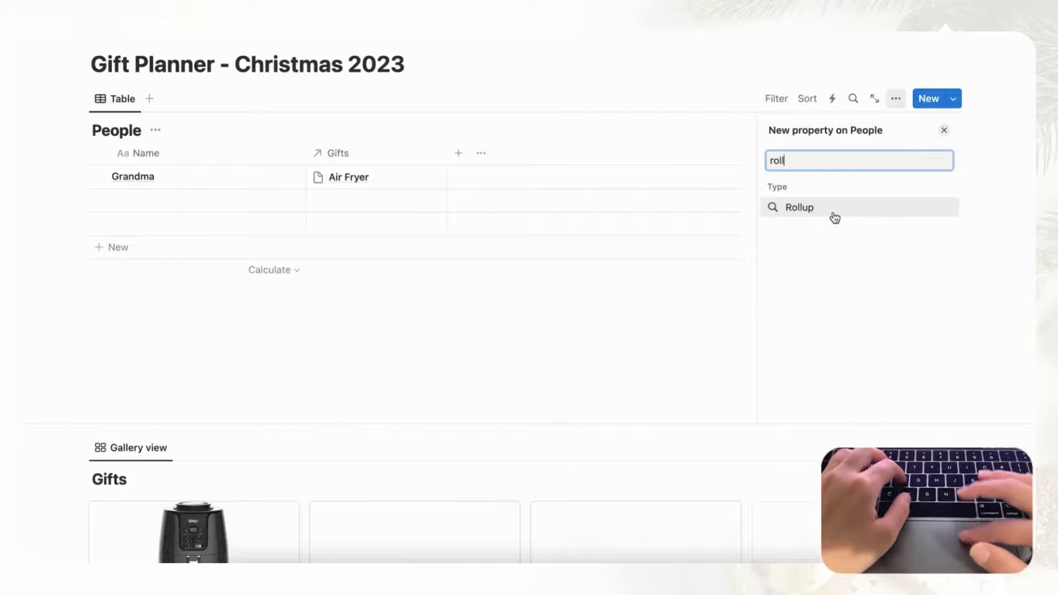
left_click(832, 215)
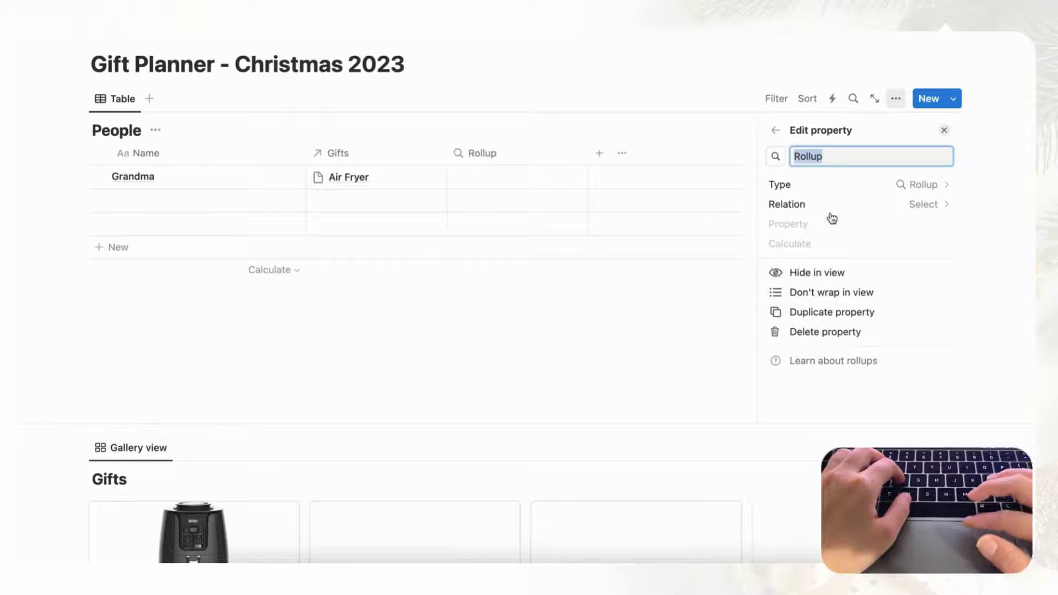
left_click(803, 205)
left_click(799, 264)
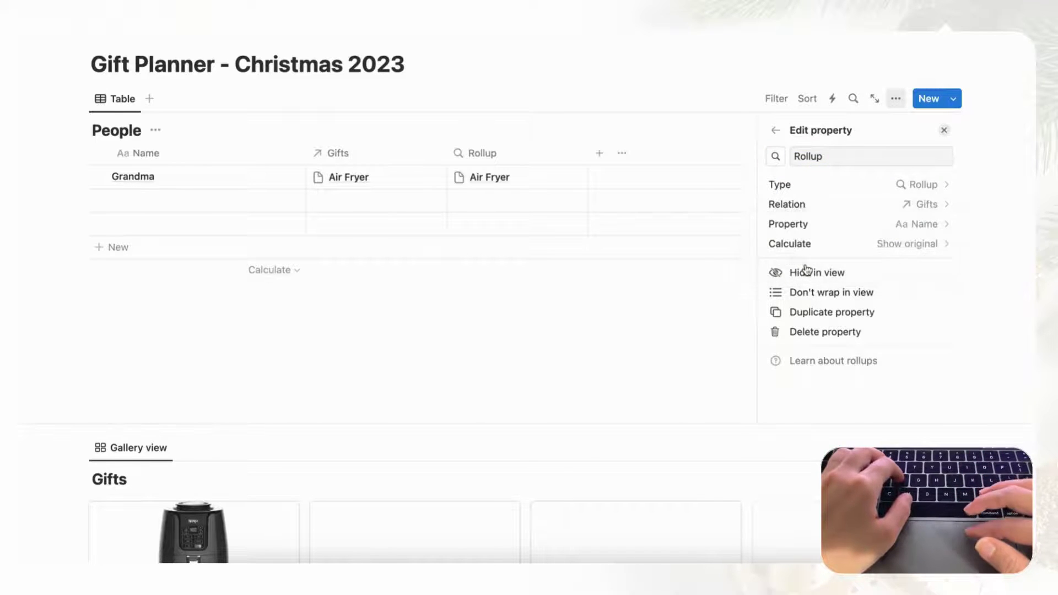
Set the rollup to use the gifts' Price property and calculate its Sum.
left_click(891, 231)
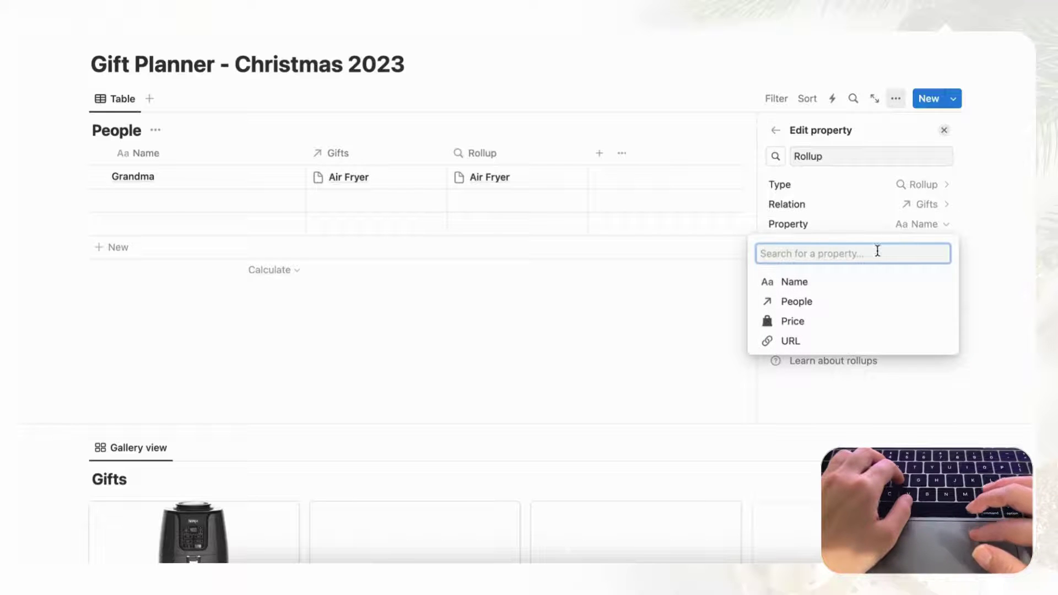
left_click(856, 333)
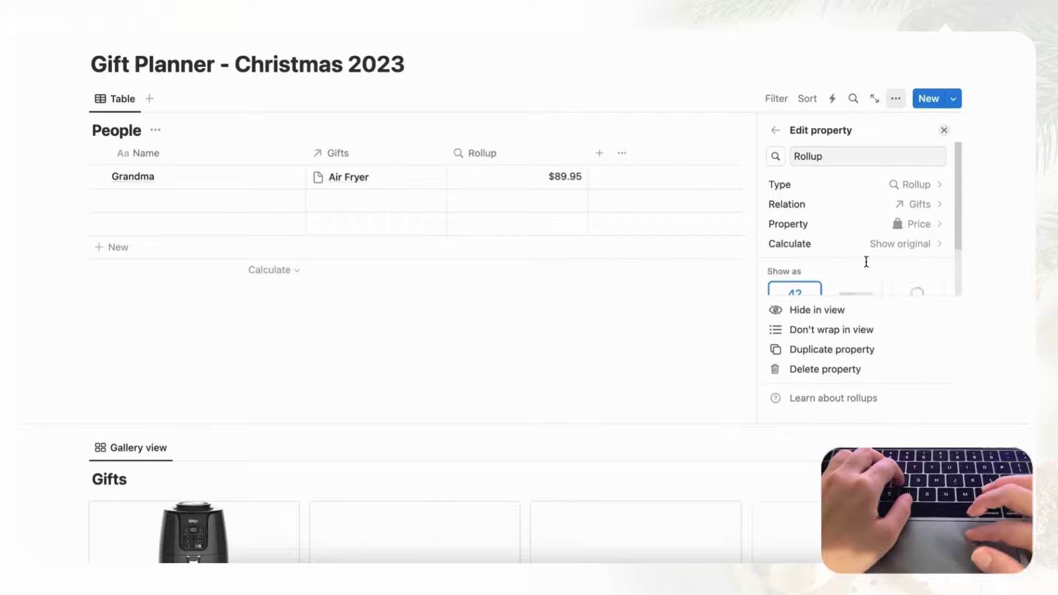
left_click(864, 243)
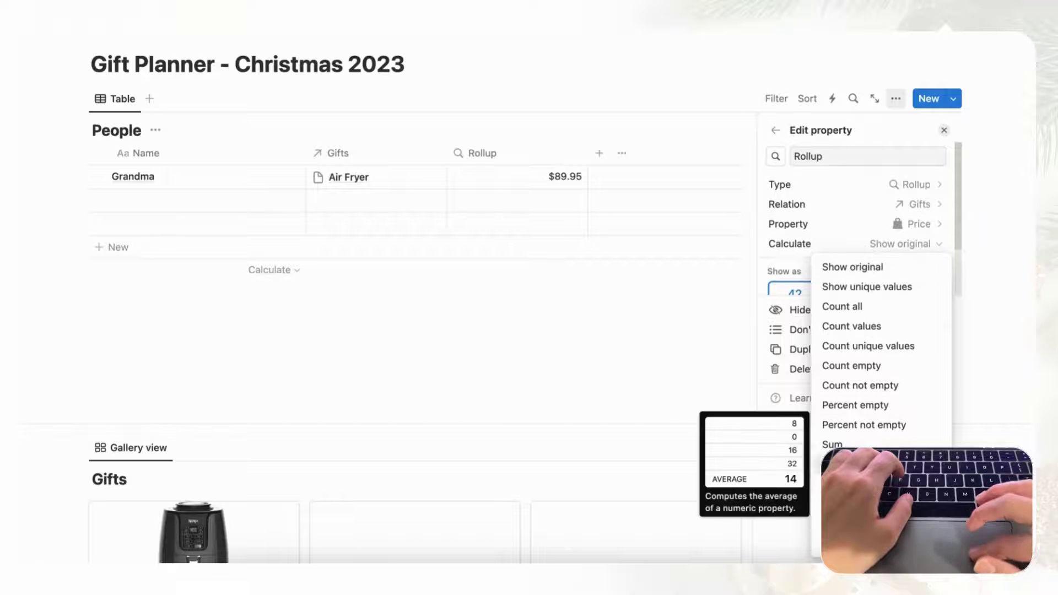
left_click(836, 444)
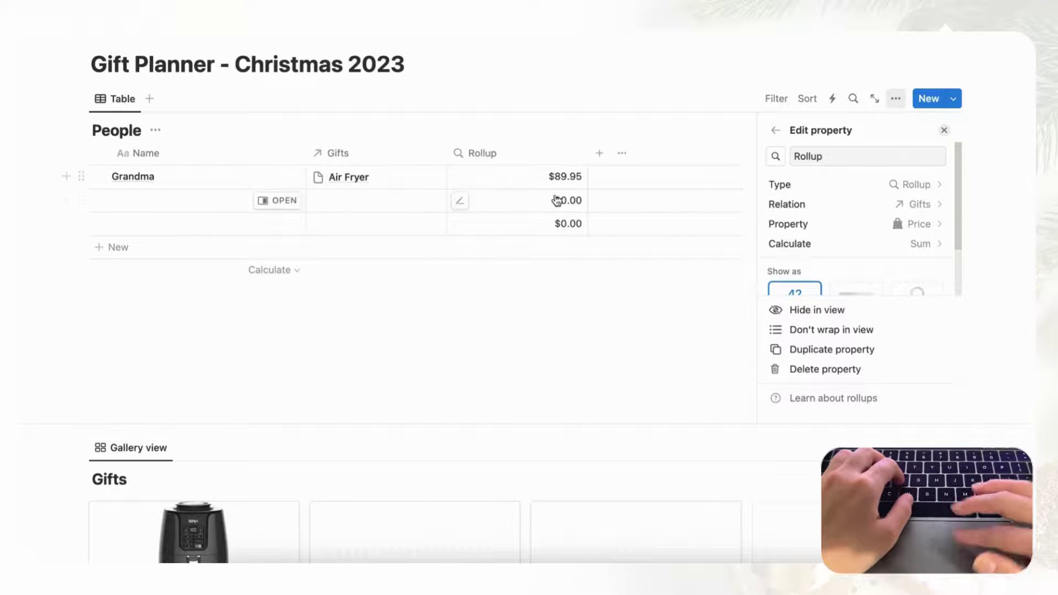
scroll(932, 228, "down", 2)
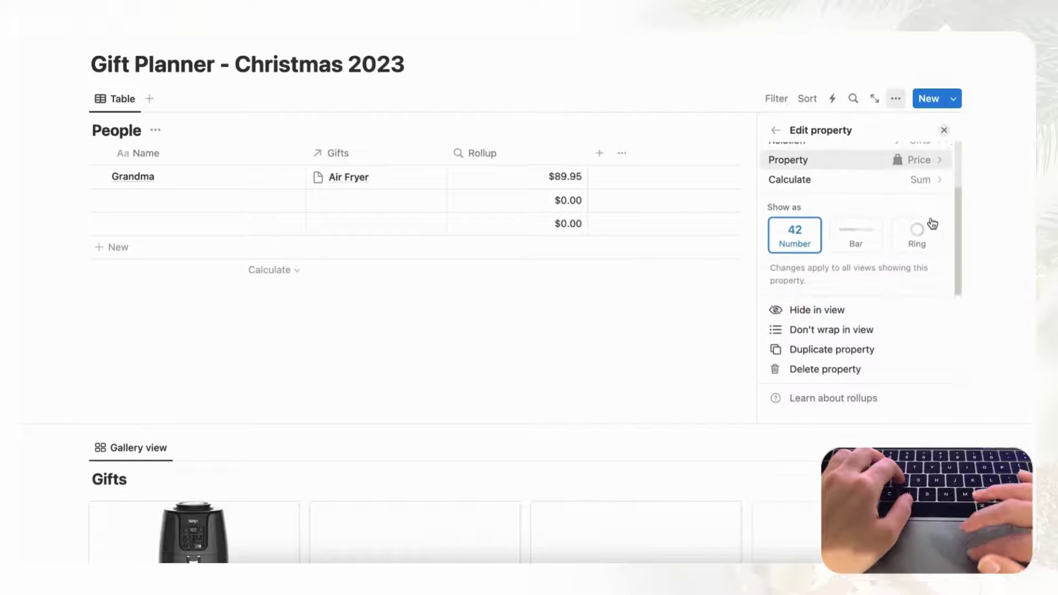
left_click(945, 131)
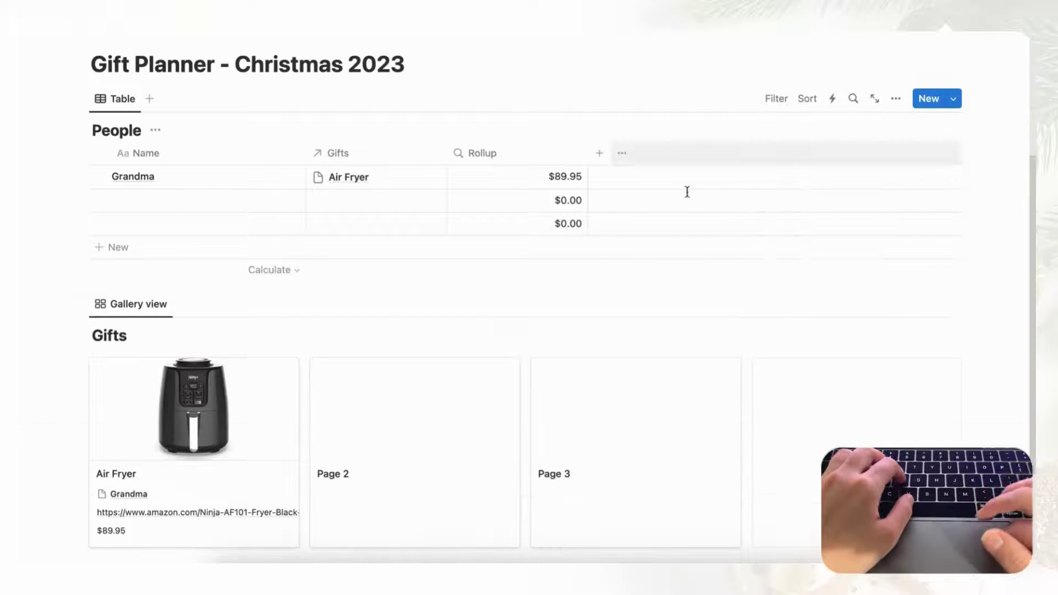
Add a Checkbox property named "Bought?" to the People table and place it as a narrower column directly after Name.
left_click(571, 270)
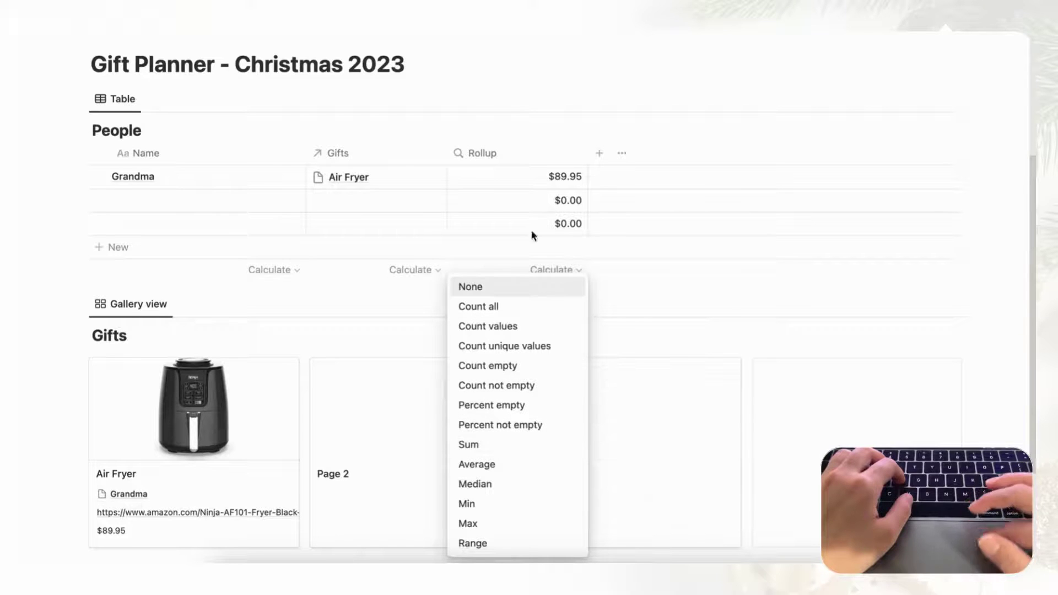
left_click(564, 148)
left_click(600, 154)
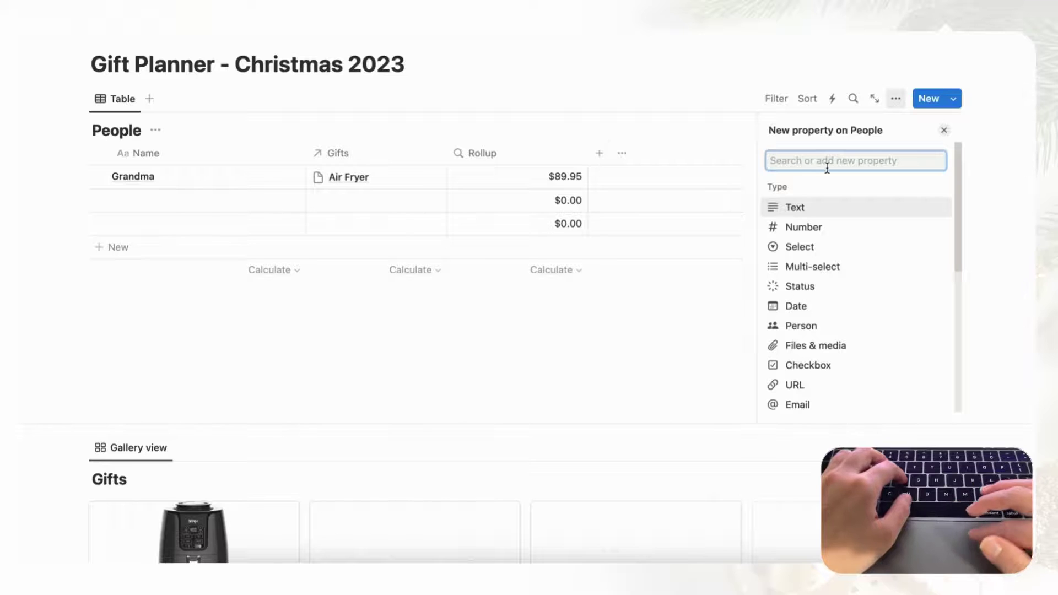
type("check")
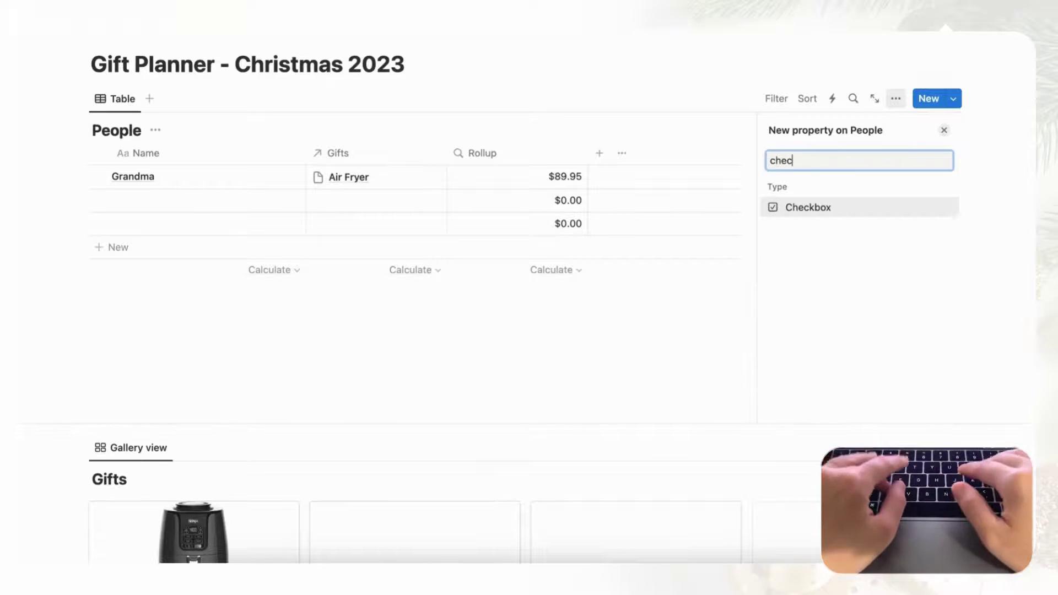
left_click(835, 214)
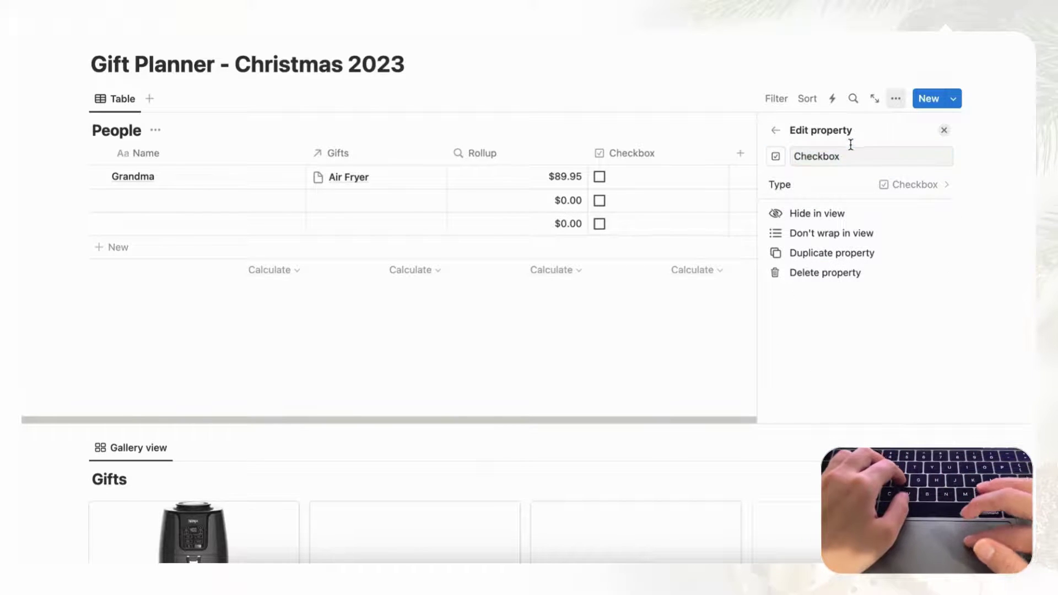
double_click(840, 159)
key("BackSpace")
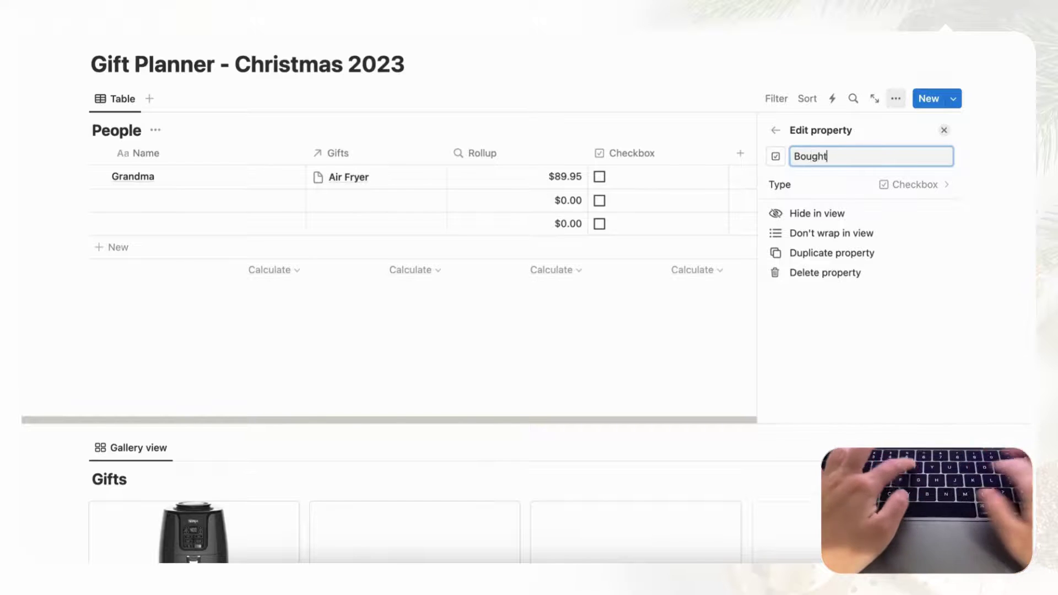
type("Bought?")
left_click(944, 130)
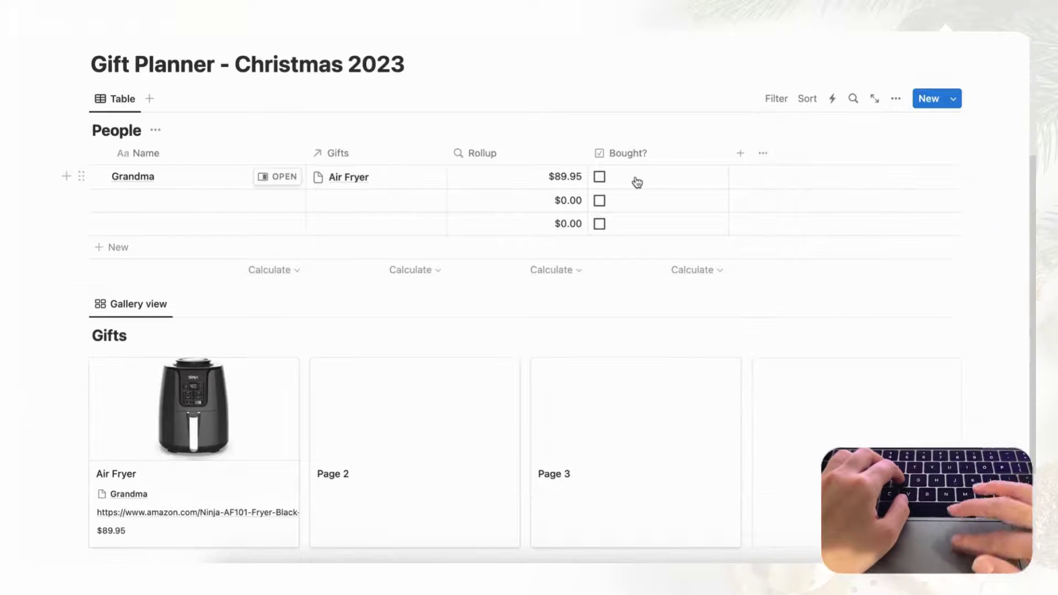
left_click_drag(636, 161, 359, 158)
left_click_drag(448, 150, 397, 150)
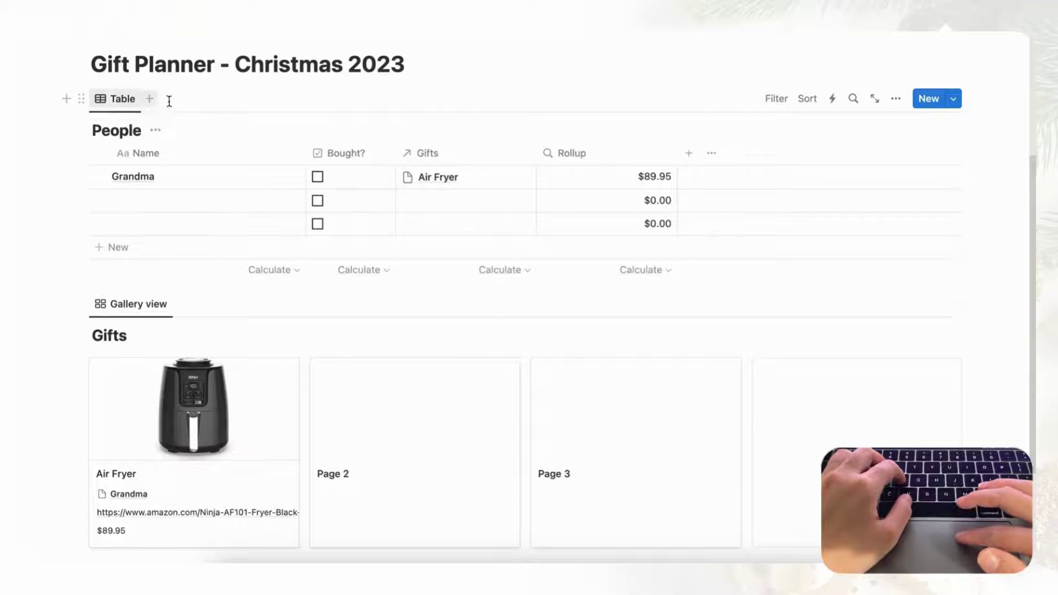
Duplicate the People table view and name the copy "Bought Gifts".
left_click(130, 104)
left_click(160, 209)
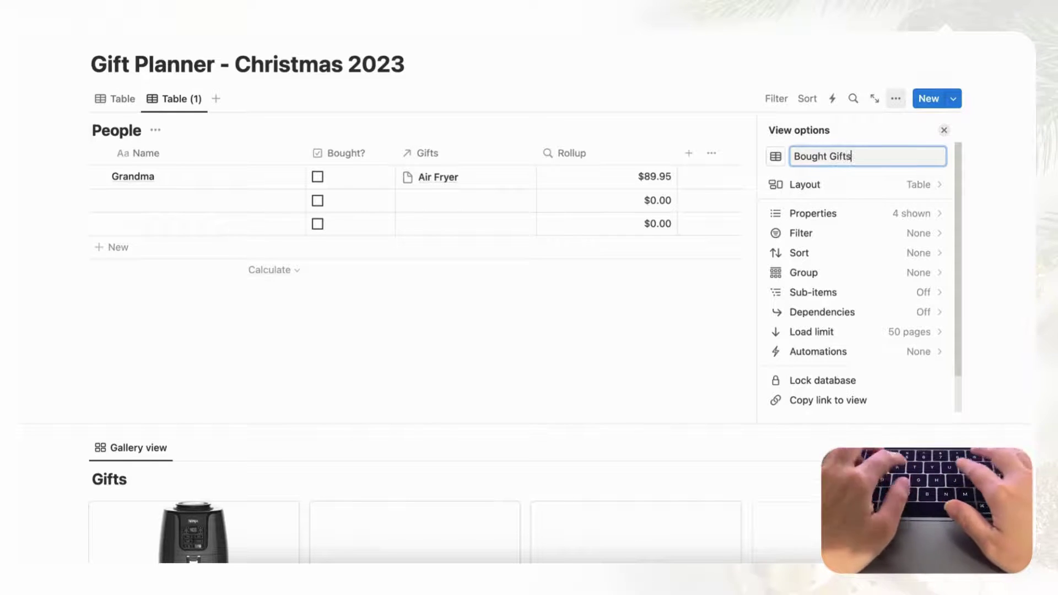
left_click(942, 132)
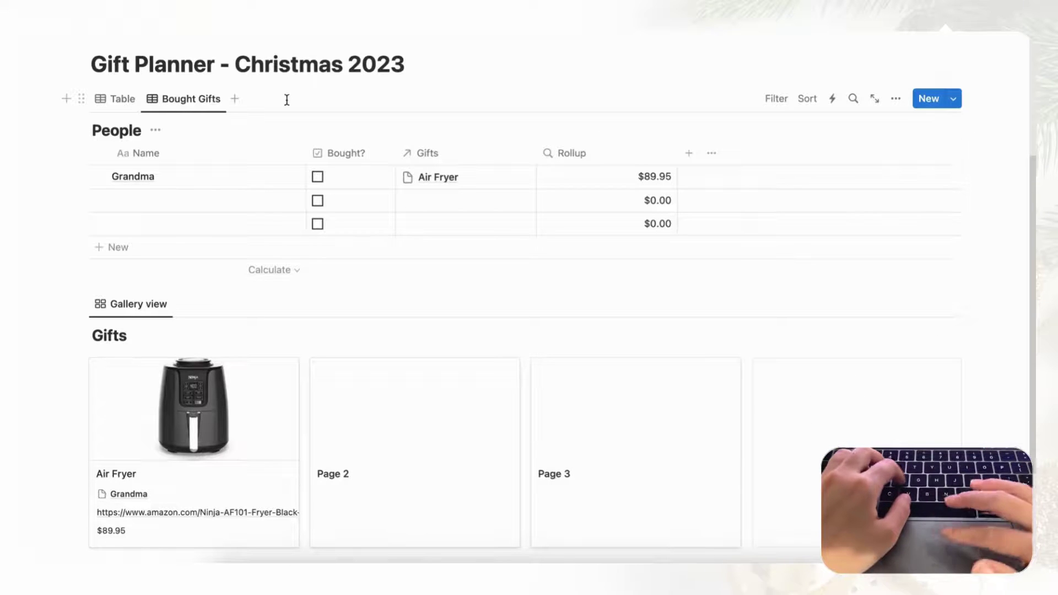
Filter the Bought Gifts view to rows where Bought? is Checked, and save the filter for everyone.
left_click(772, 101)
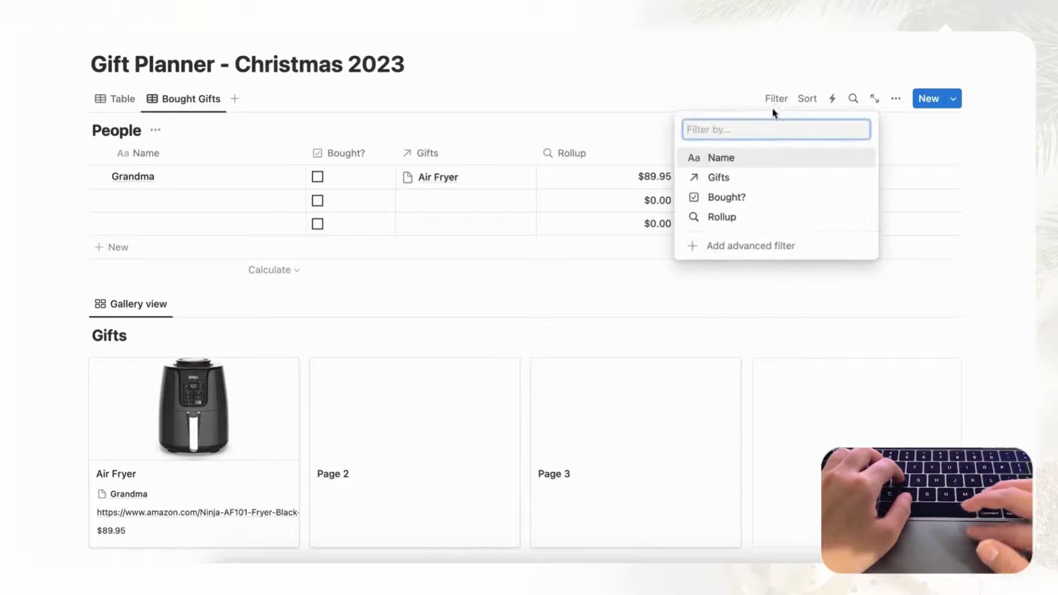
left_click(739, 196)
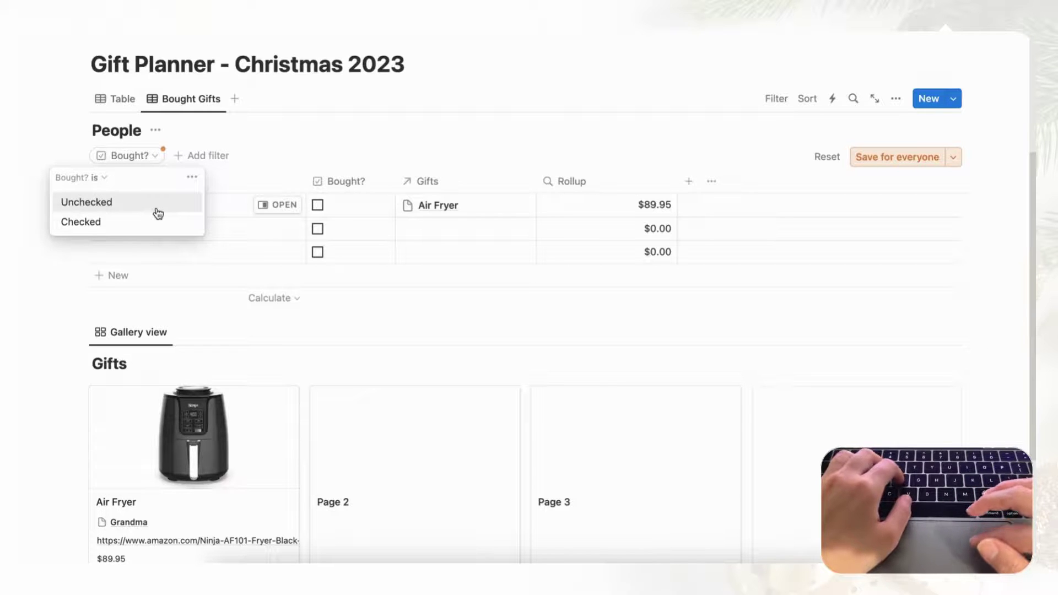
left_click(105, 223)
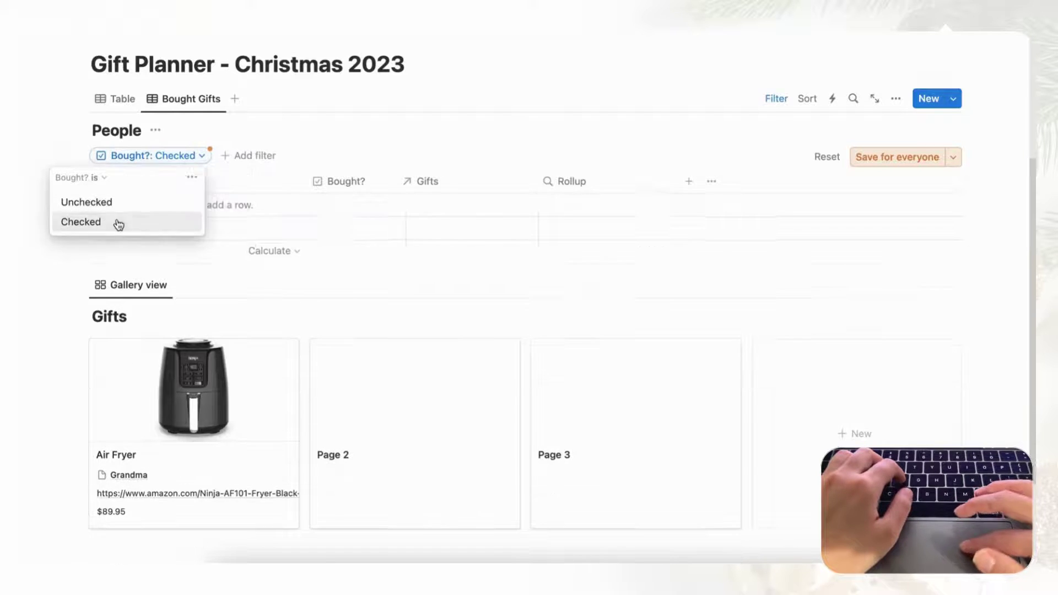
left_click(650, 208)
left_click(889, 158)
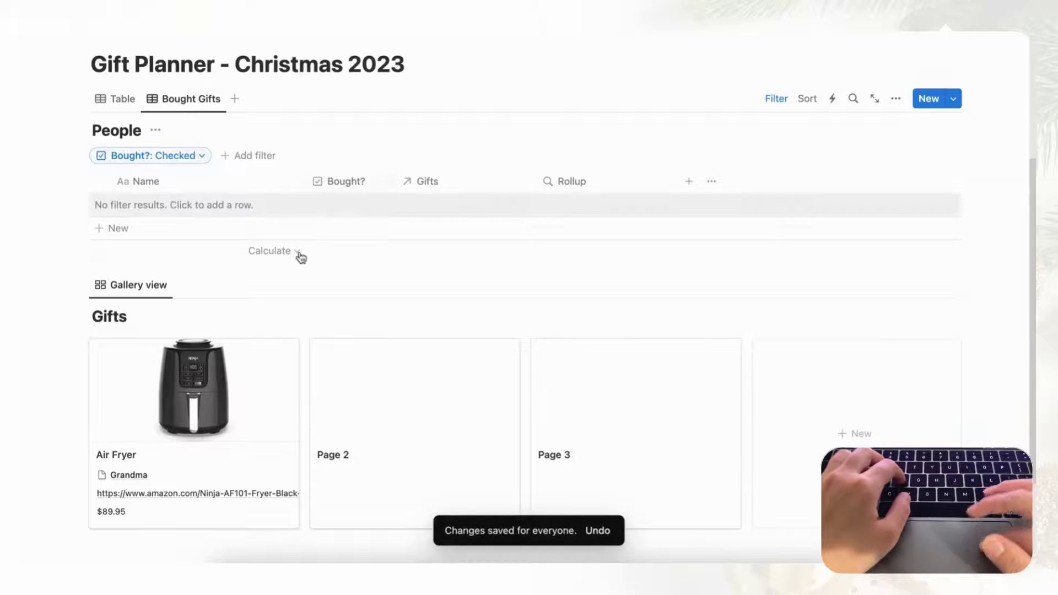
Mark Grandma's row as bought in the Table view and add a Sum calculation under the Rollup column in Bought Gifts.
left_click(115, 99)
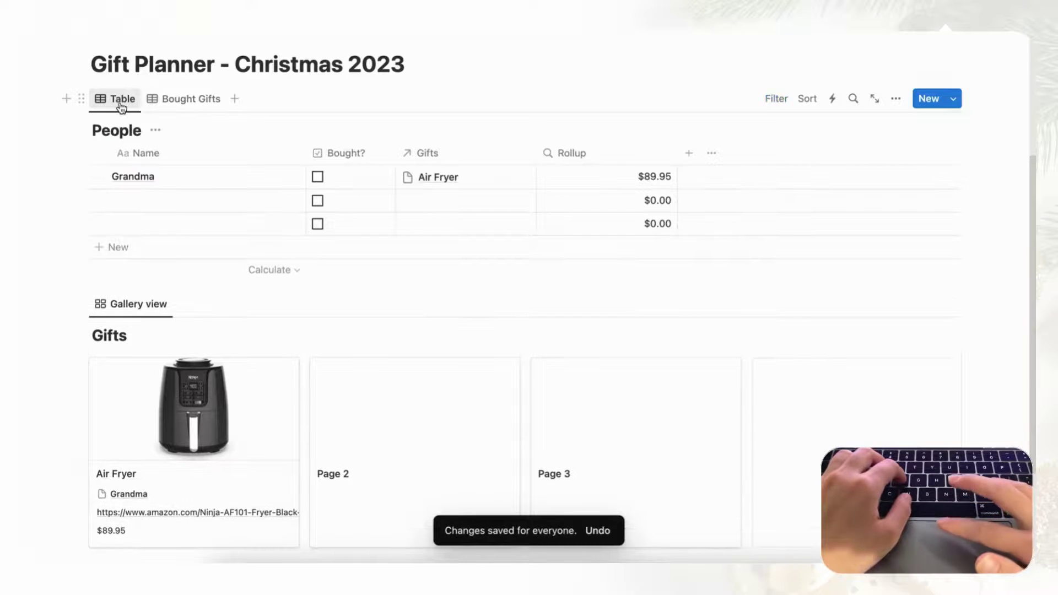
left_click(318, 177)
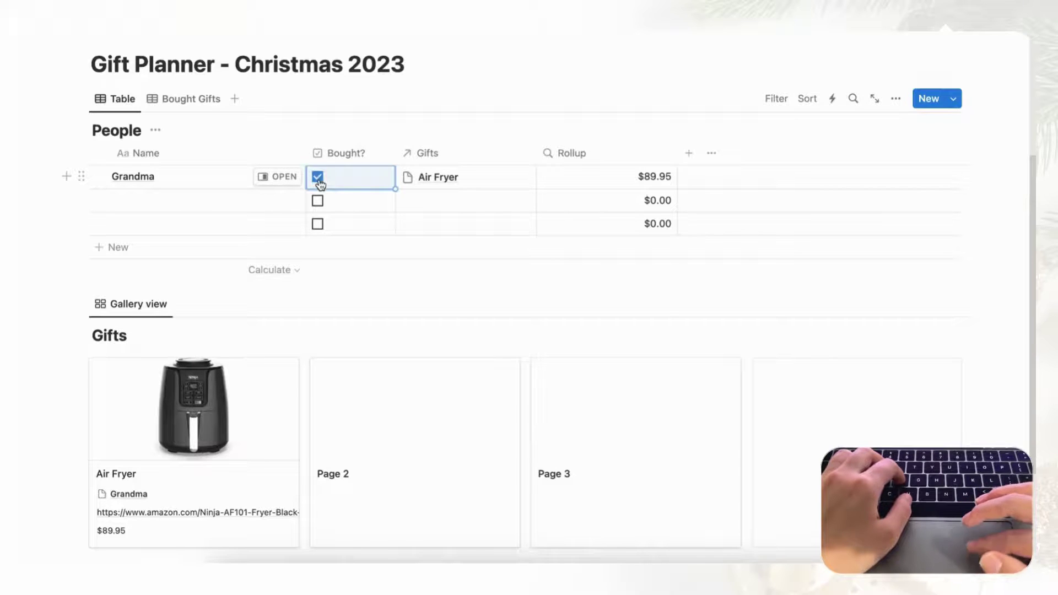
left_click(192, 100)
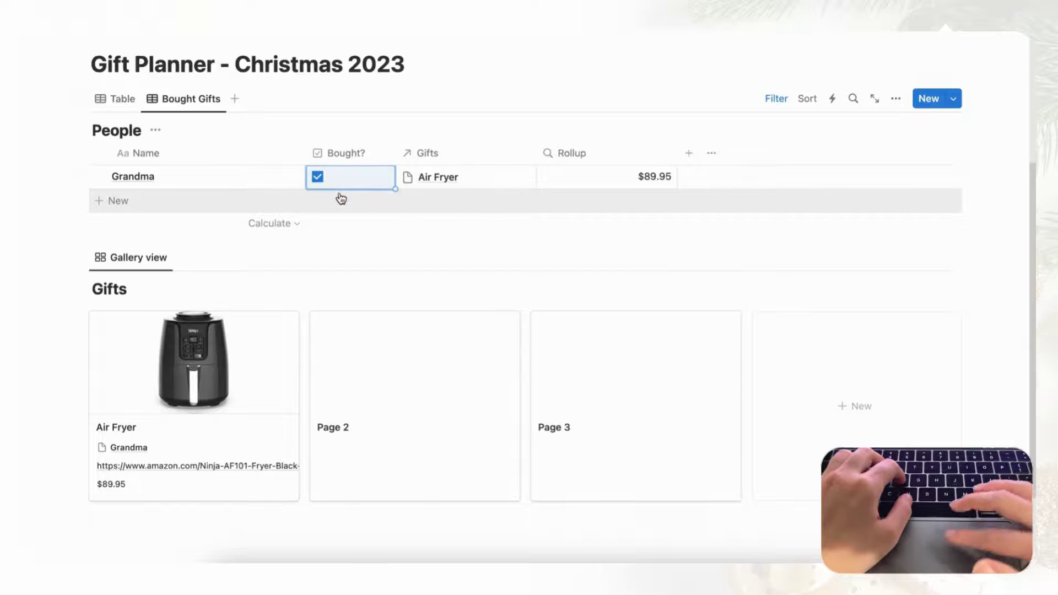
left_click(638, 226)
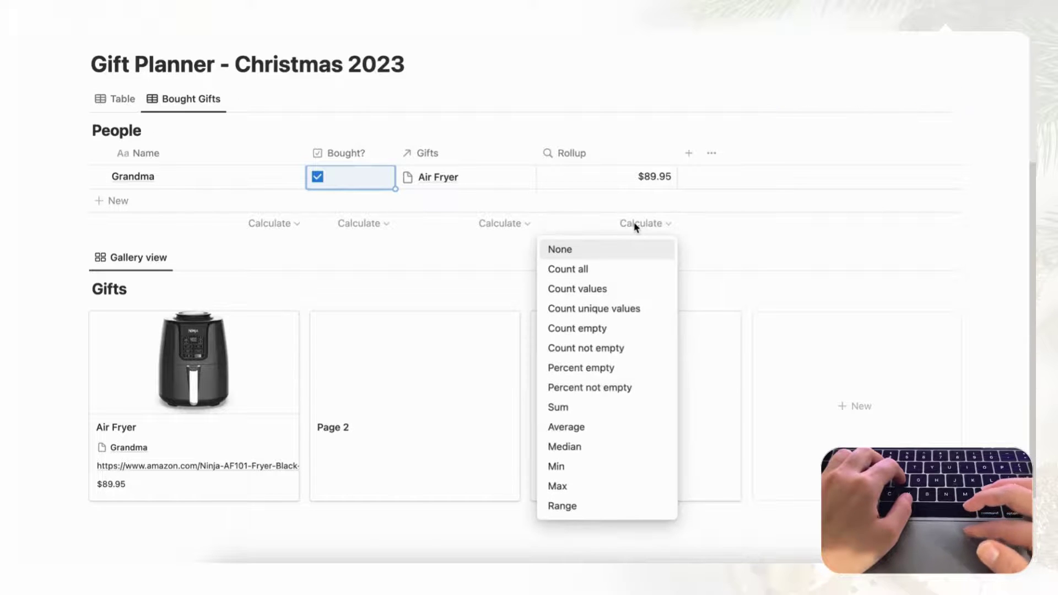
left_click(584, 411)
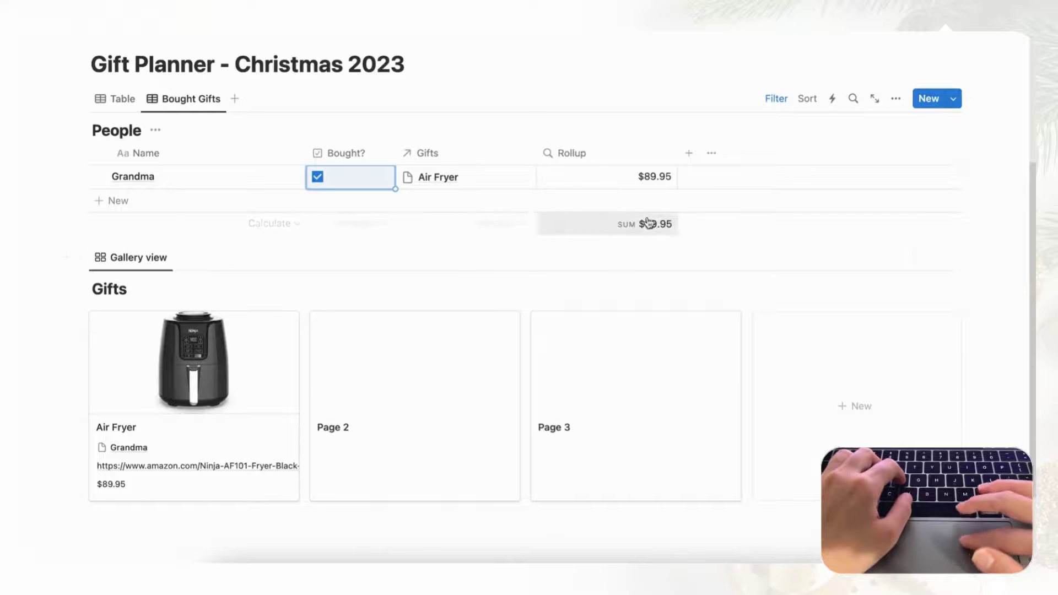
Rename the original People table view as "Not Bought".
left_click(118, 100)
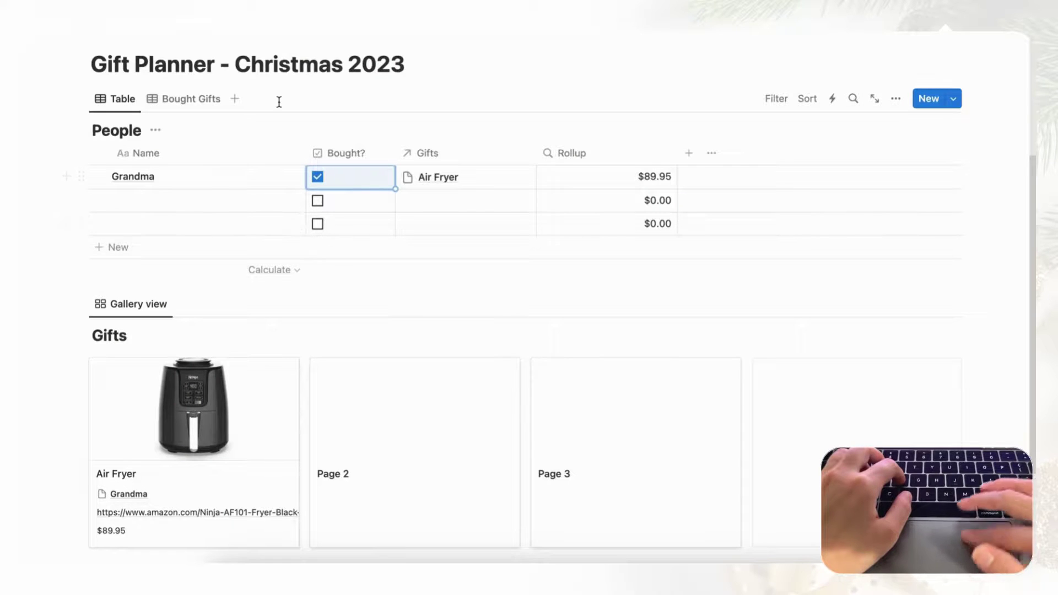
left_click(124, 104)
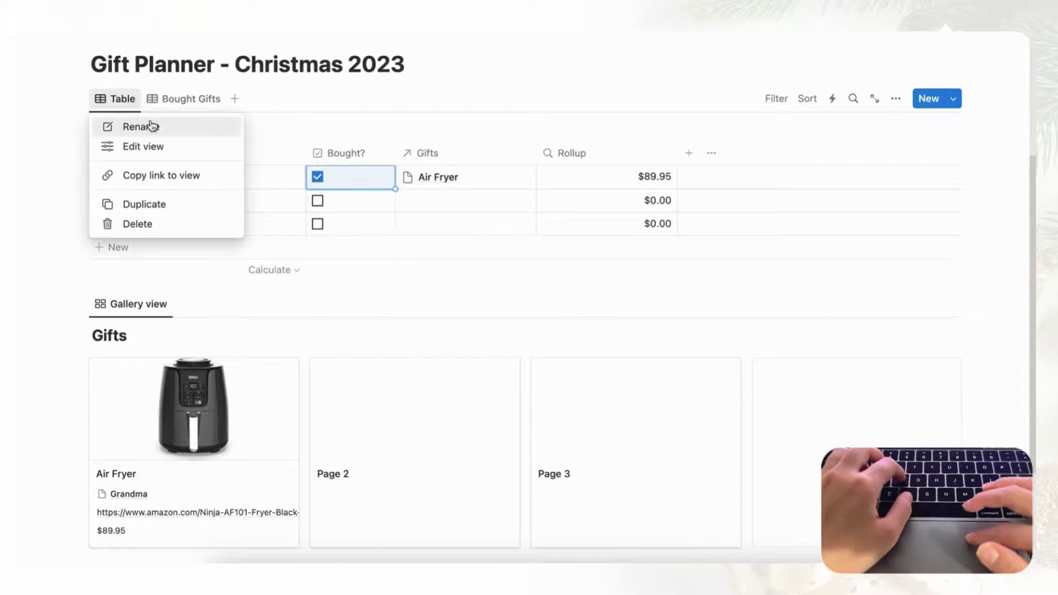
left_click(123, 125)
type("Not Bought")
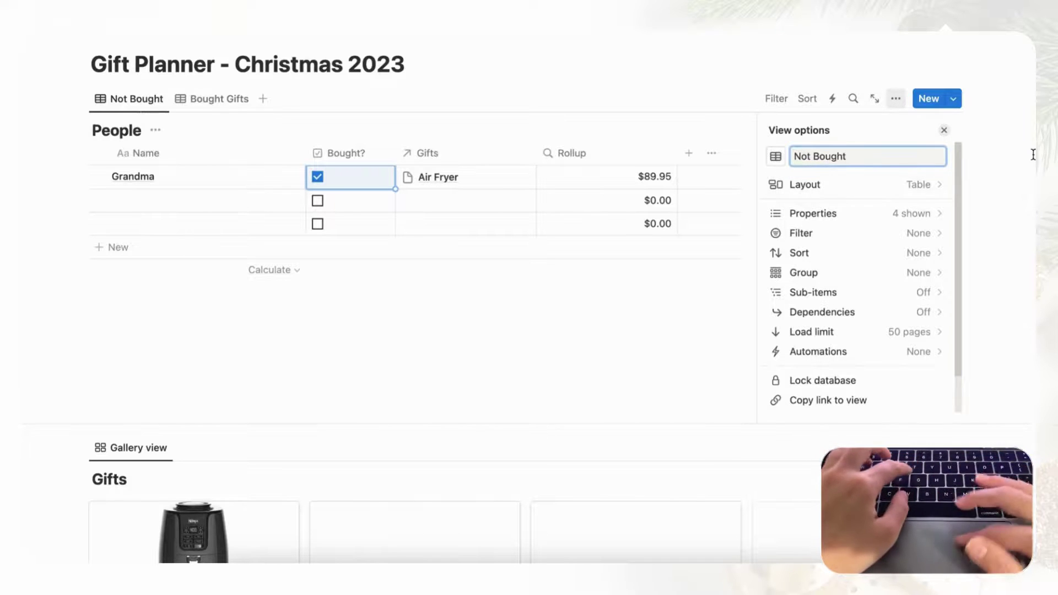
left_click(945, 130)
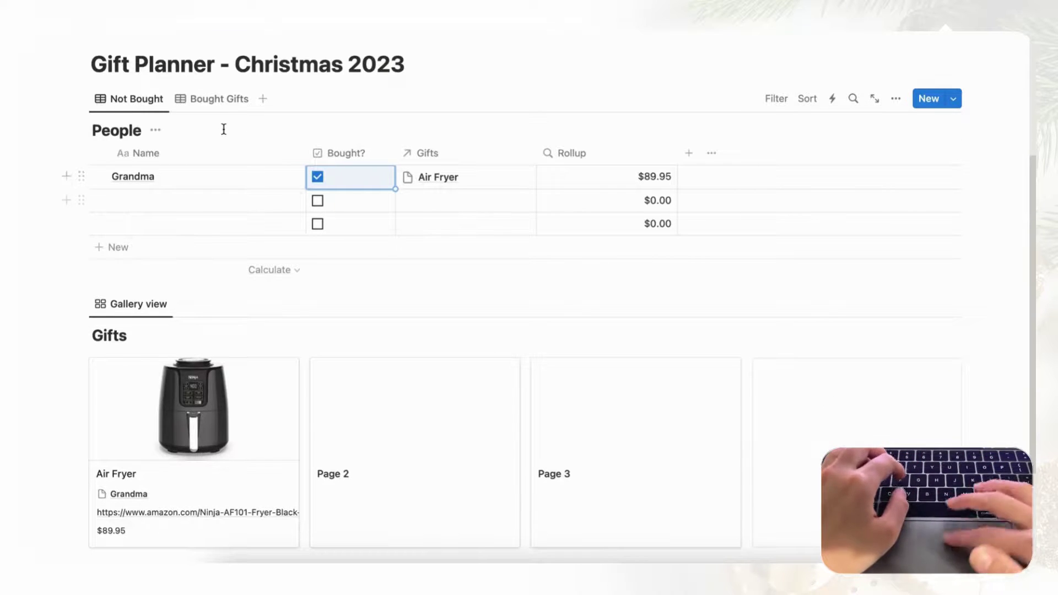
Filter the Not Bought view to rows where Bought? is Unchecked, and save the filter for everyone.
left_click(770, 100)
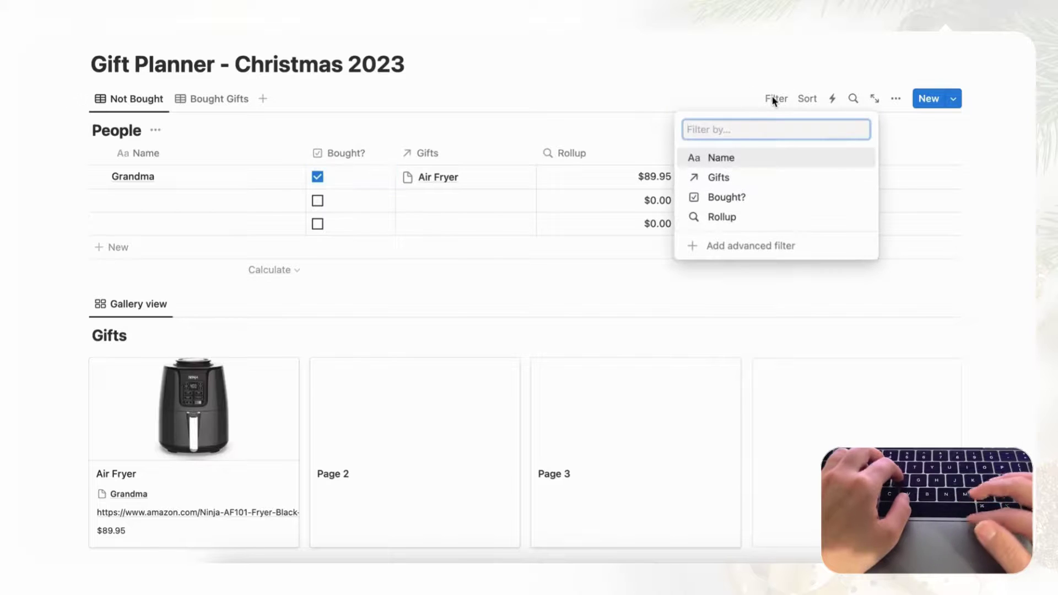
left_click(740, 197)
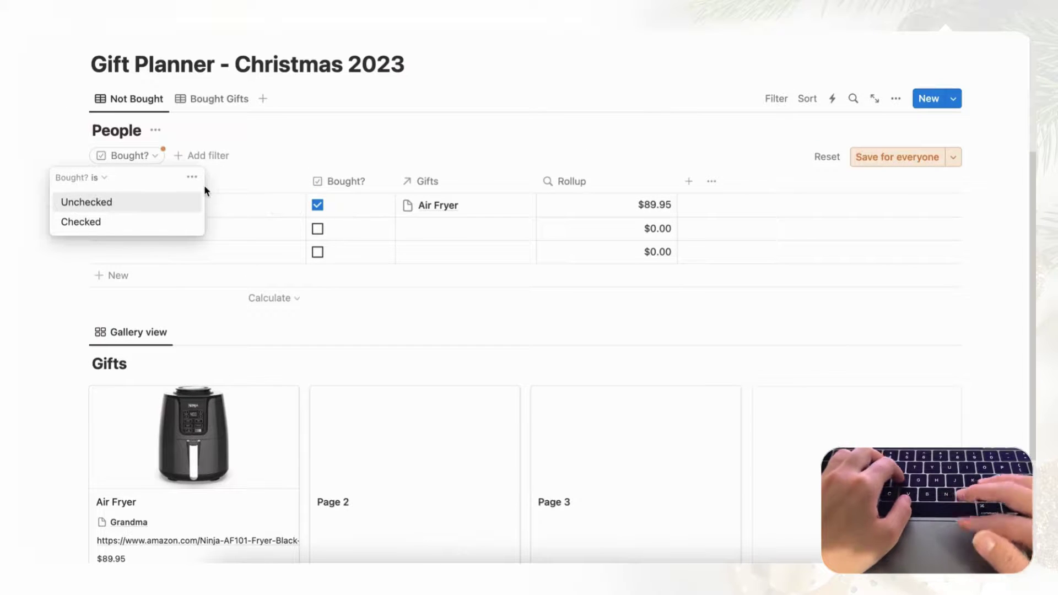
left_click(159, 203)
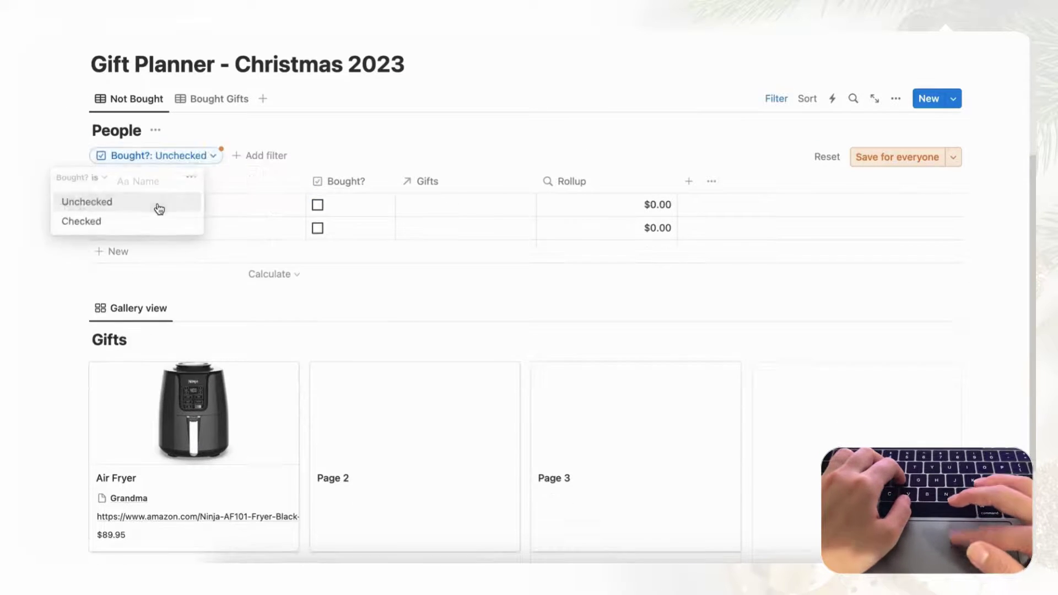
key("Escape")
left_click(882, 158)
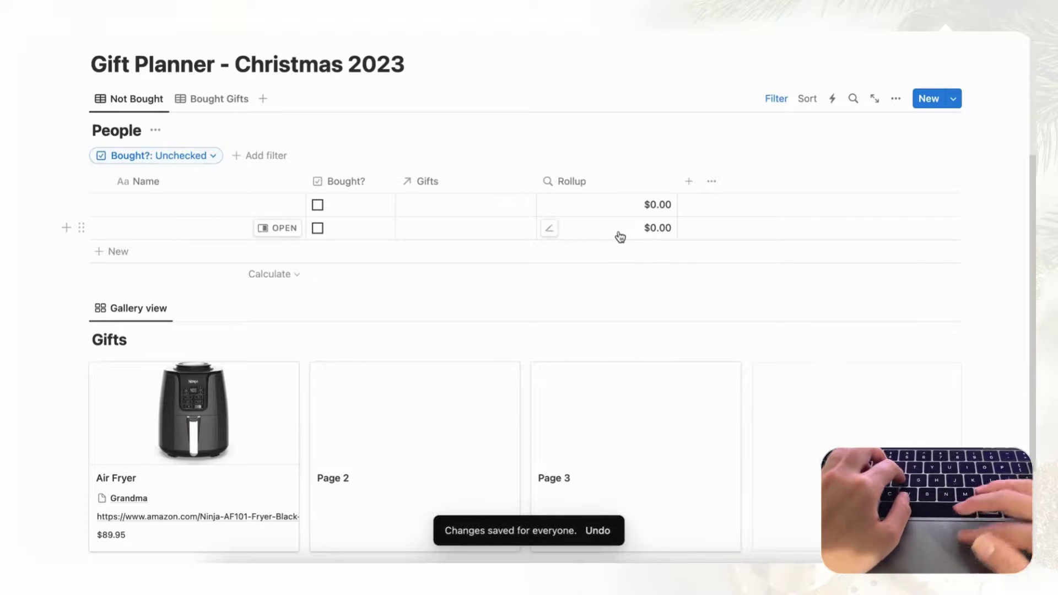
Duplicate the Bought Gifts view and name the copy "Show All".
left_click(217, 100)
left_click(219, 100)
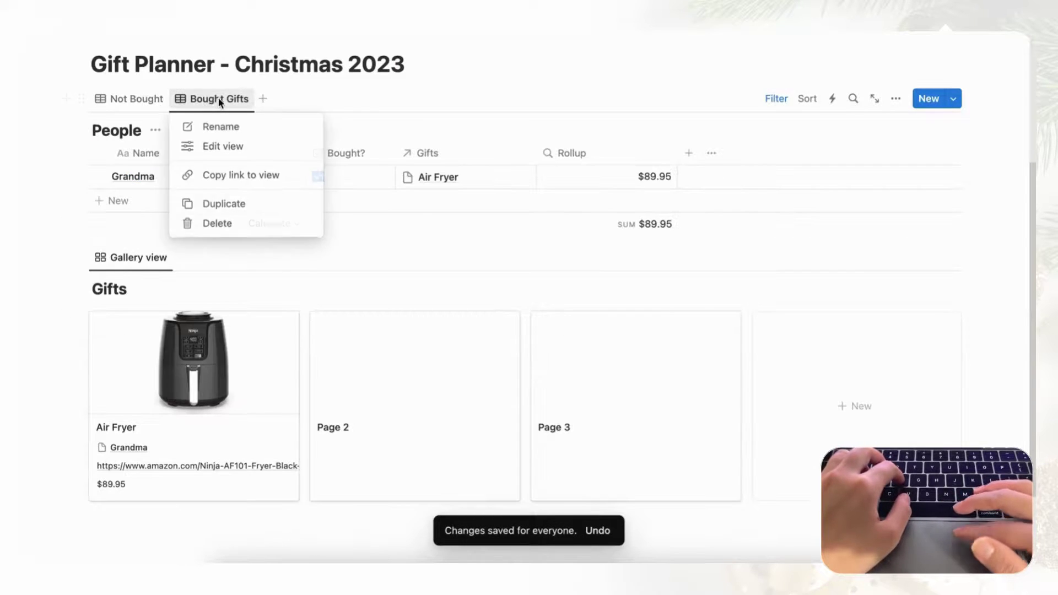
left_click(246, 204)
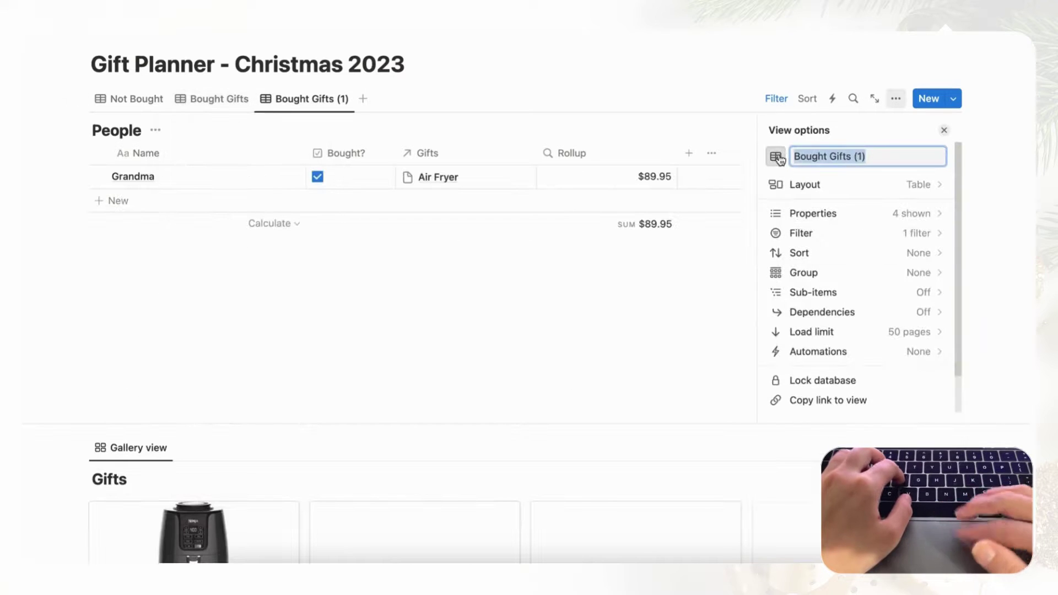
type("Show All")
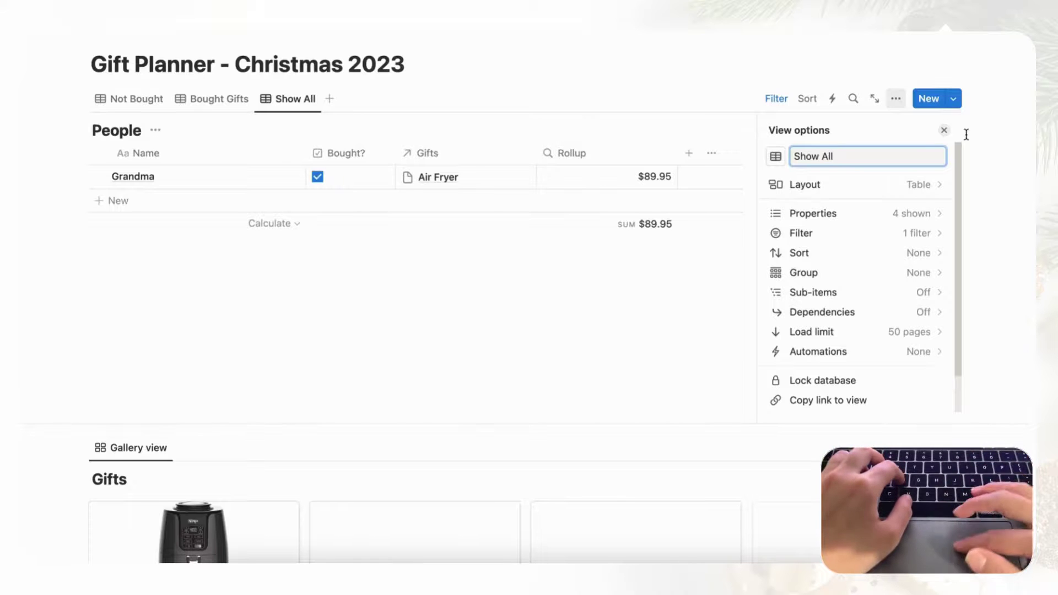
left_click(944, 130)
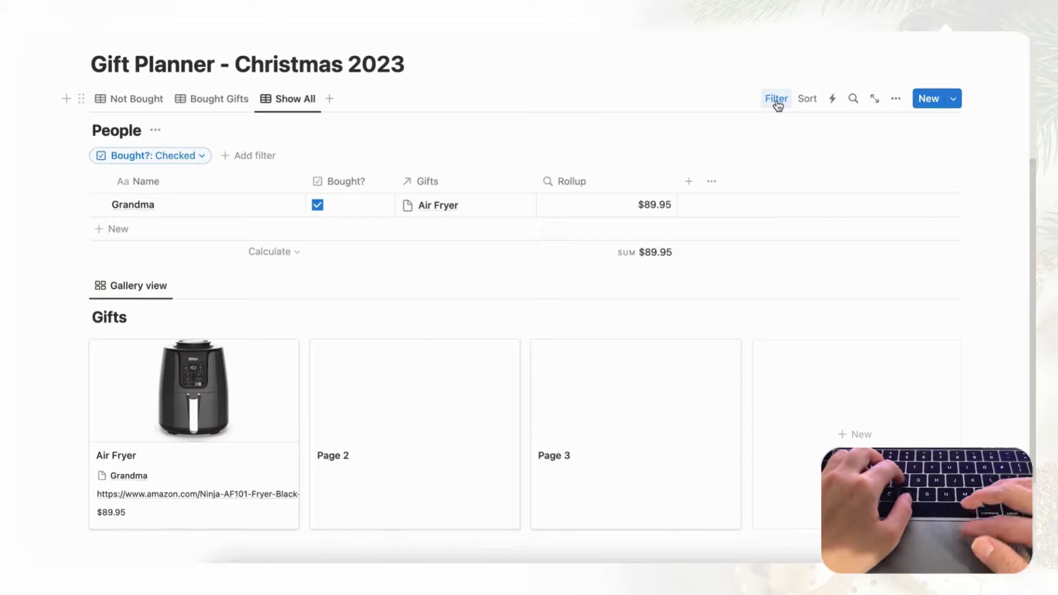
Clear the Bought? filter value in the Show All view and save the change for everyone.
left_click(163, 157)
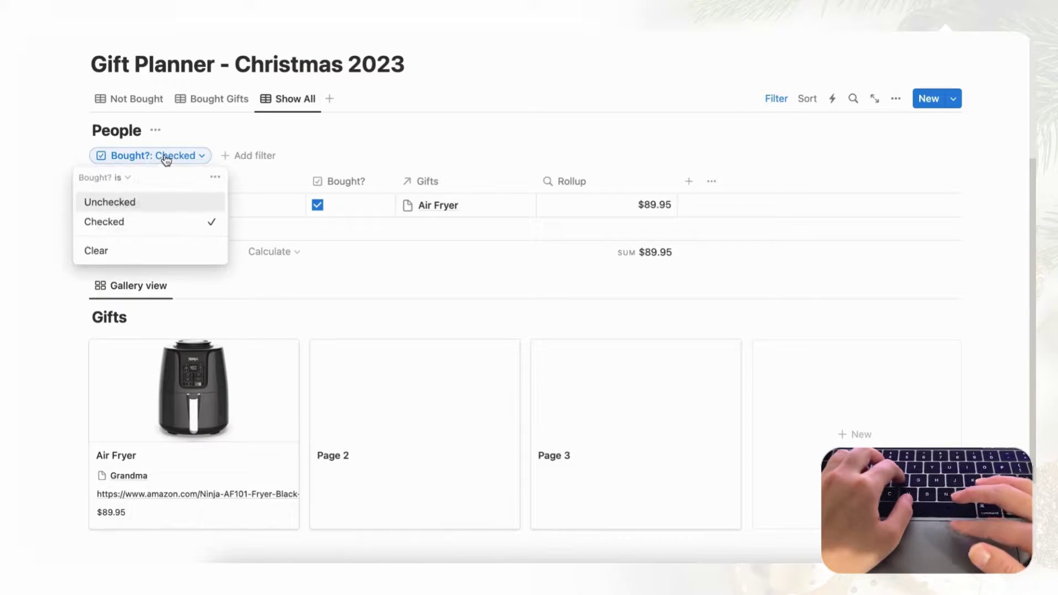
left_click(149, 249)
left_click(876, 159)
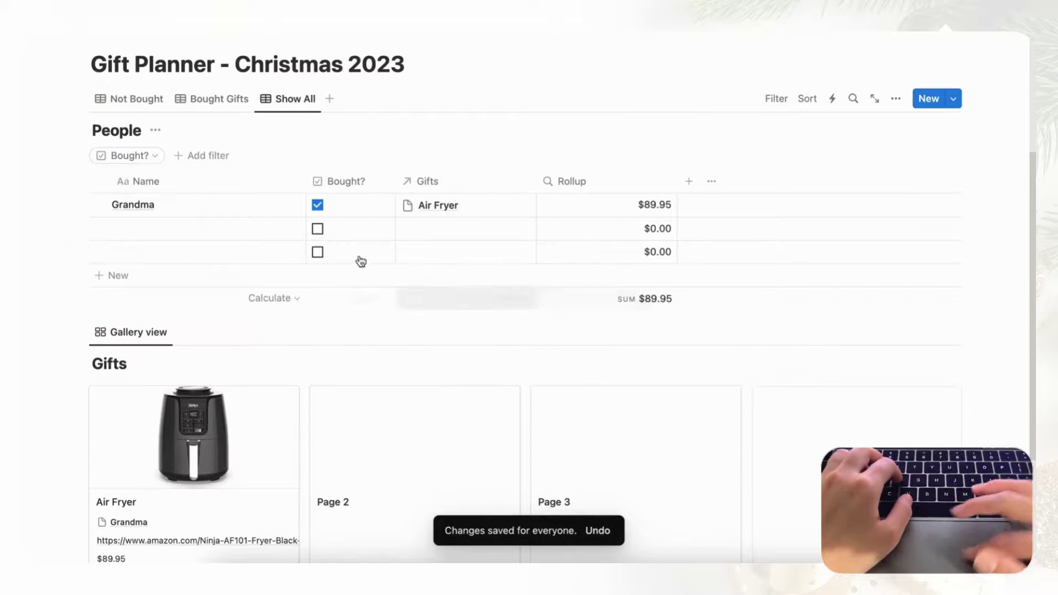
Add a second Rollup property to the People database from the Not Bought view, using the Gifts relation and its URL property.
left_click(134, 102)
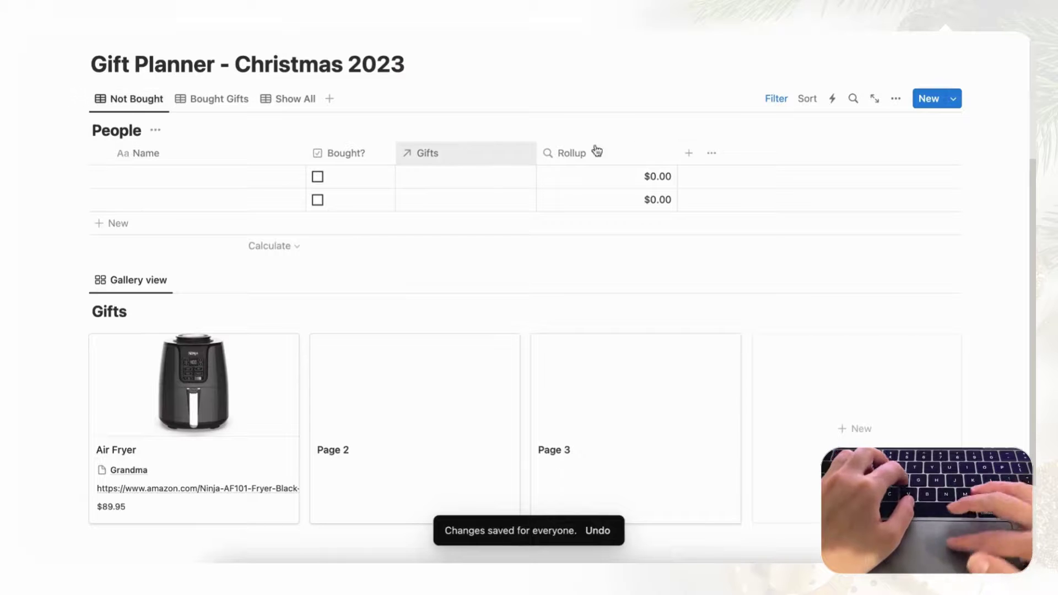
left_click(690, 154)
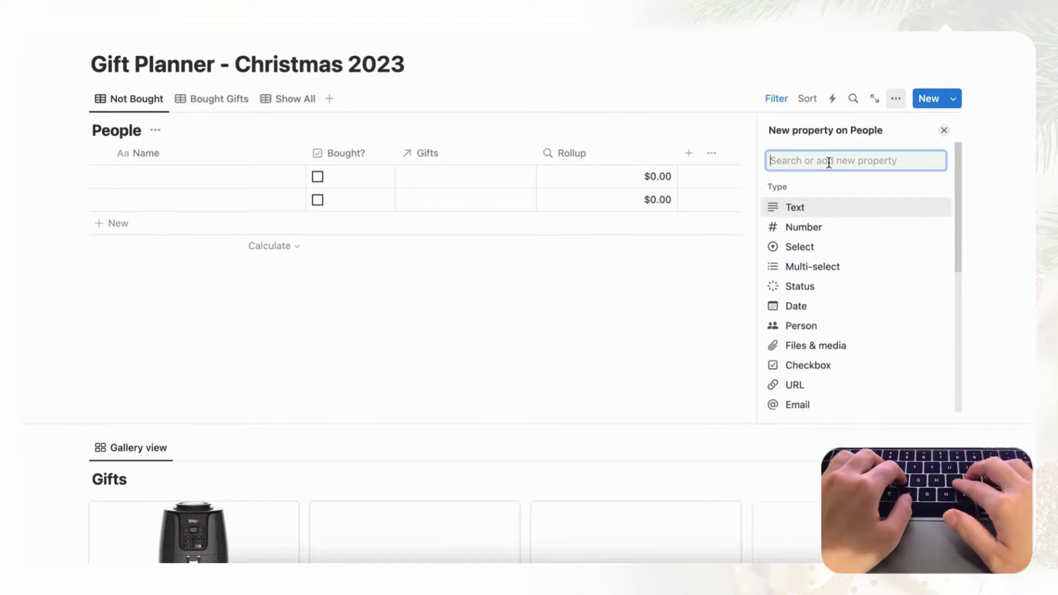
type("roll")
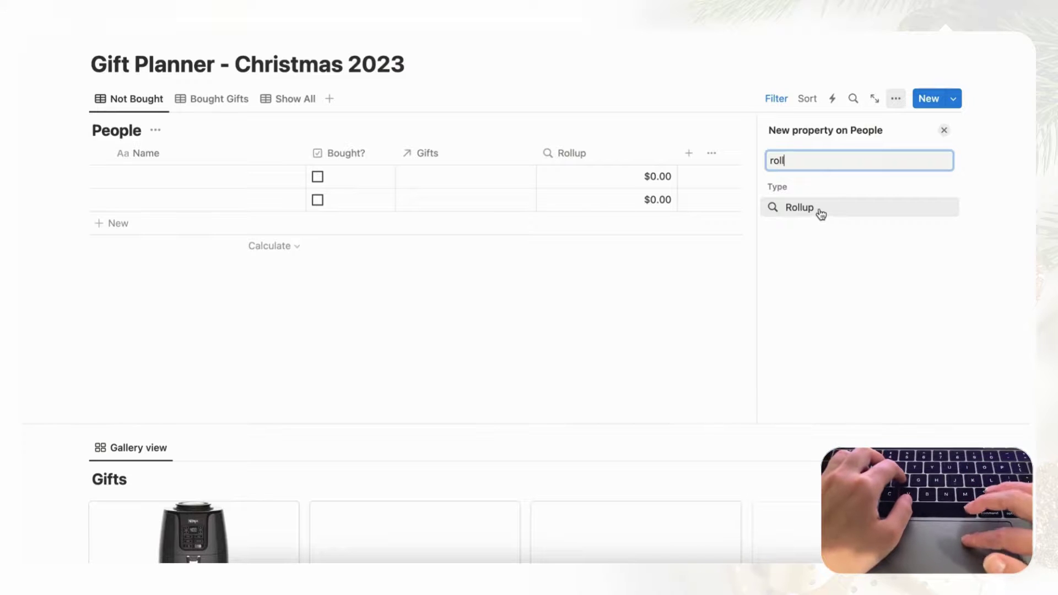
left_click(821, 212)
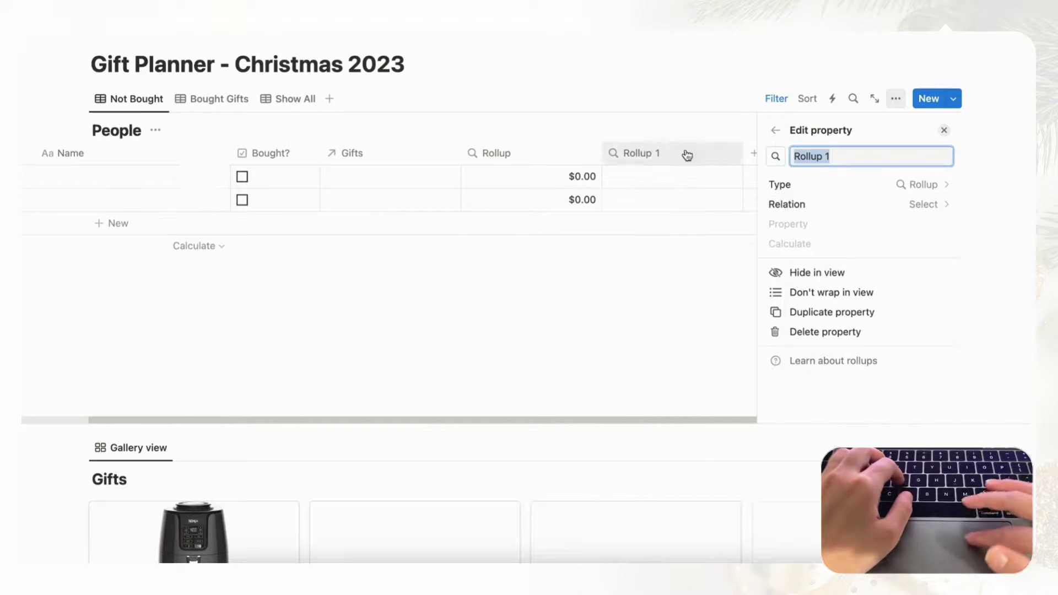
left_click(914, 205)
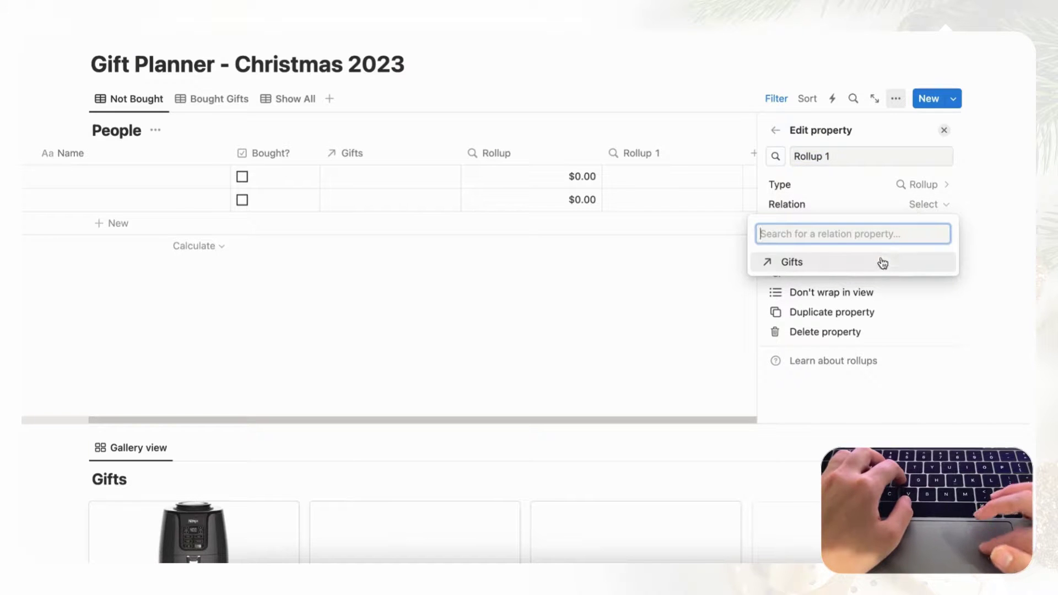
left_click(883, 263)
left_click(948, 225)
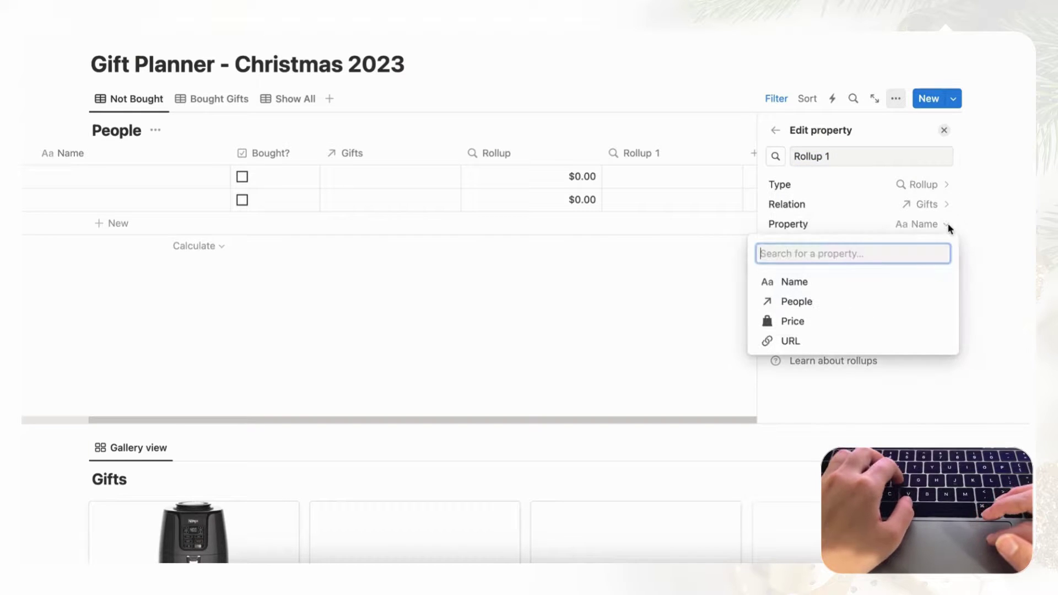
left_click(854, 343)
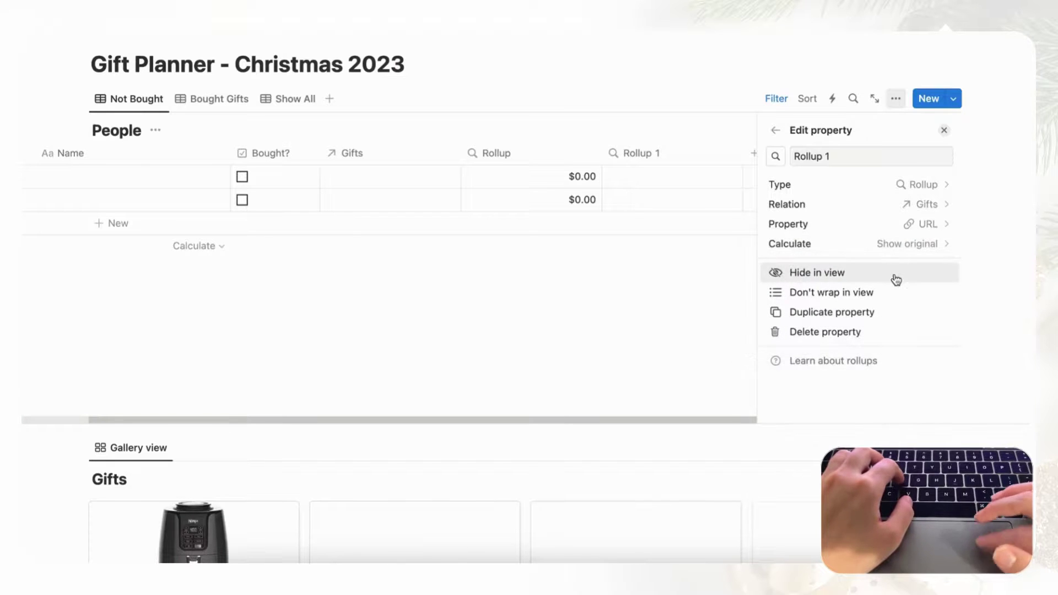
left_click(945, 132)
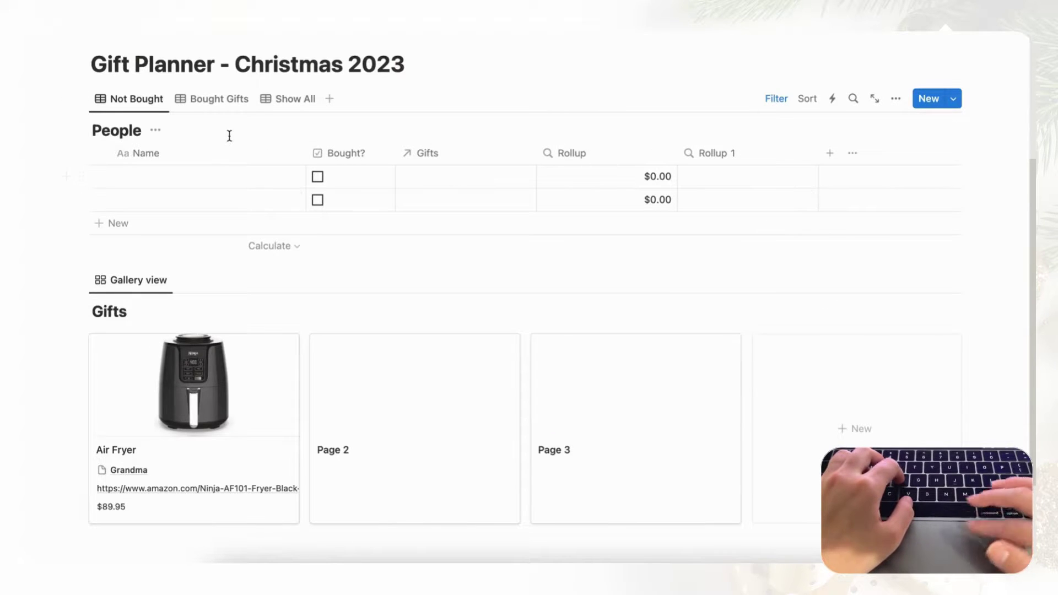
Rename the URL rollup column as "LInk" from the Bought Gifts view.
left_click(215, 103)
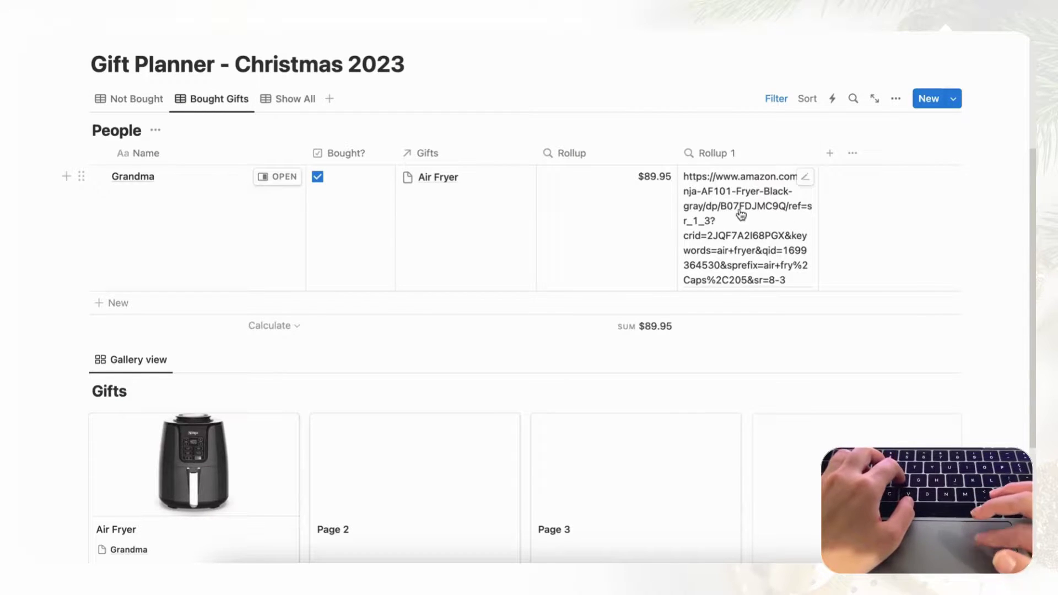
left_click(732, 161)
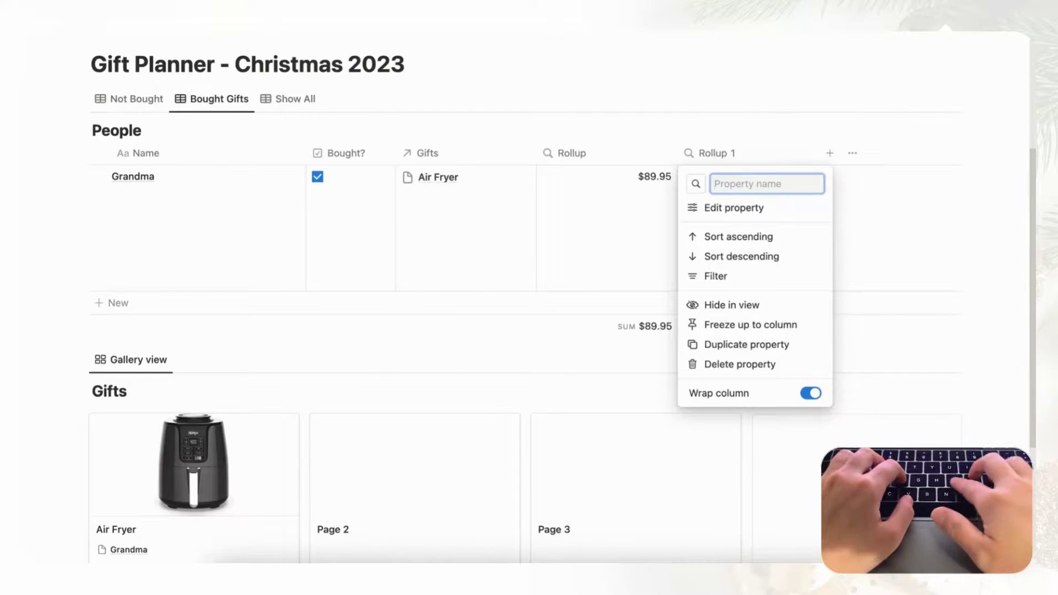
type("LInk")
key("Return")
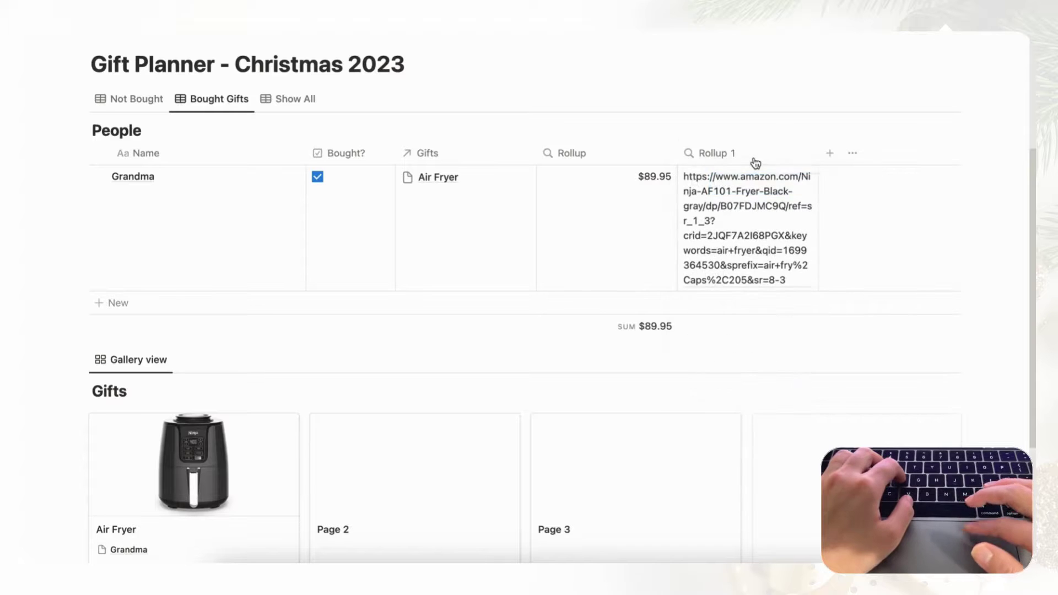
left_click(726, 157)
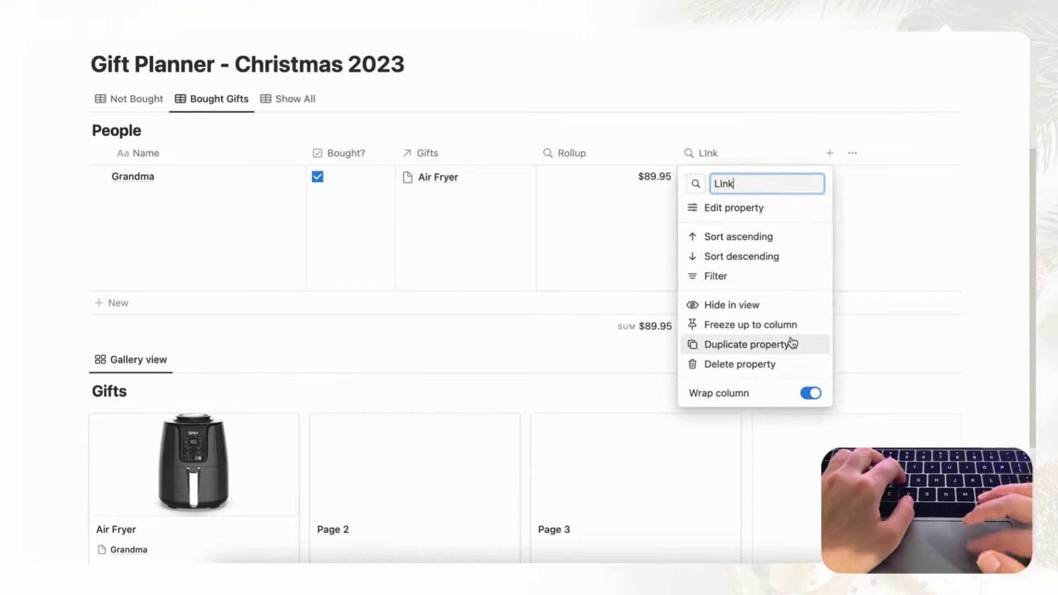
left_click(869, 137)
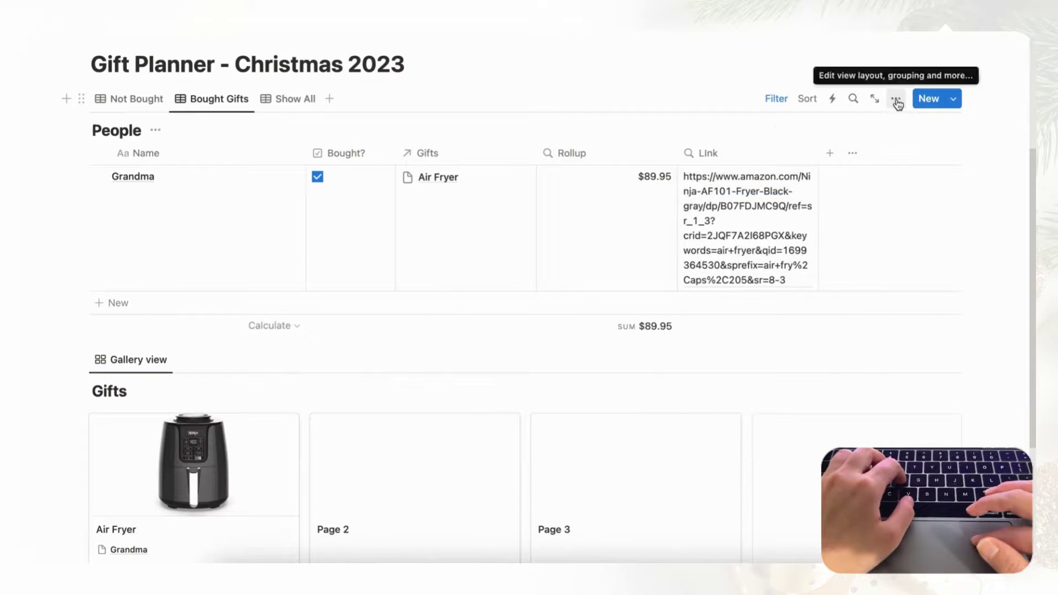
Turn off wrapping for all columns in the Bought Gifts view's layout.
left_click(897, 99)
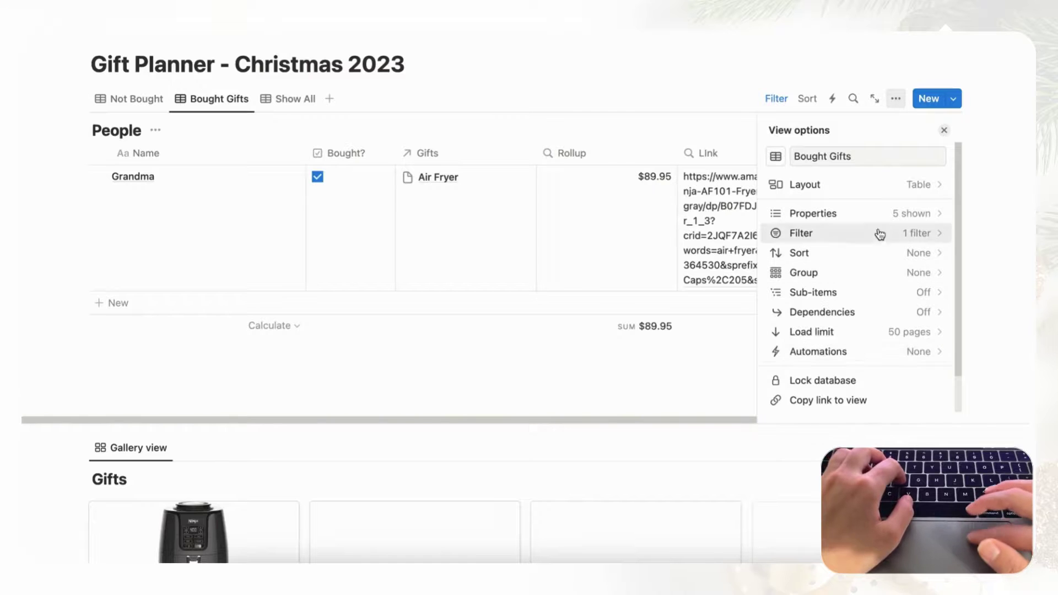
left_click(881, 185)
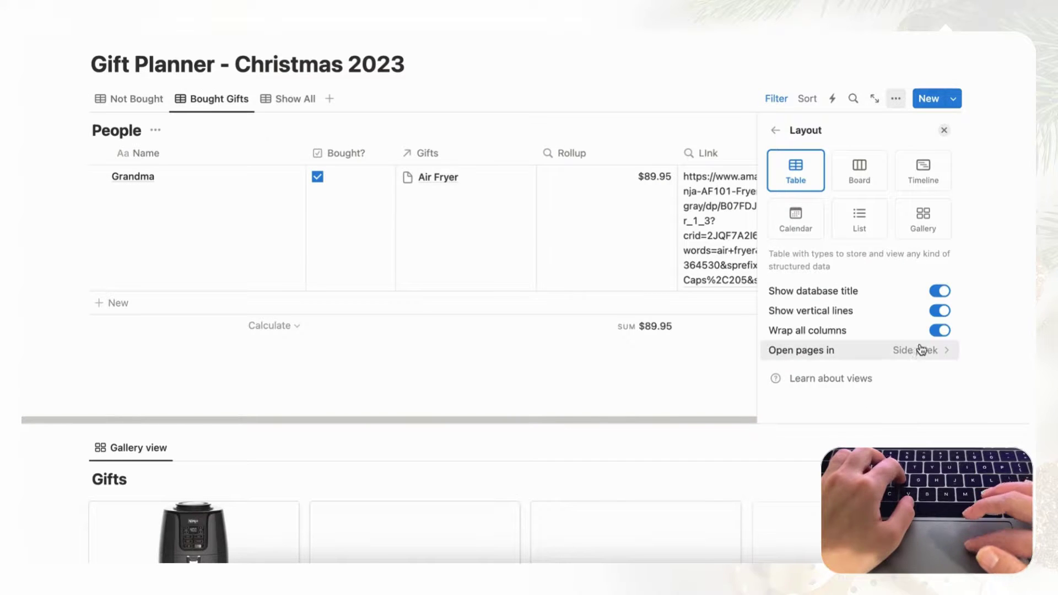
left_click(941, 331)
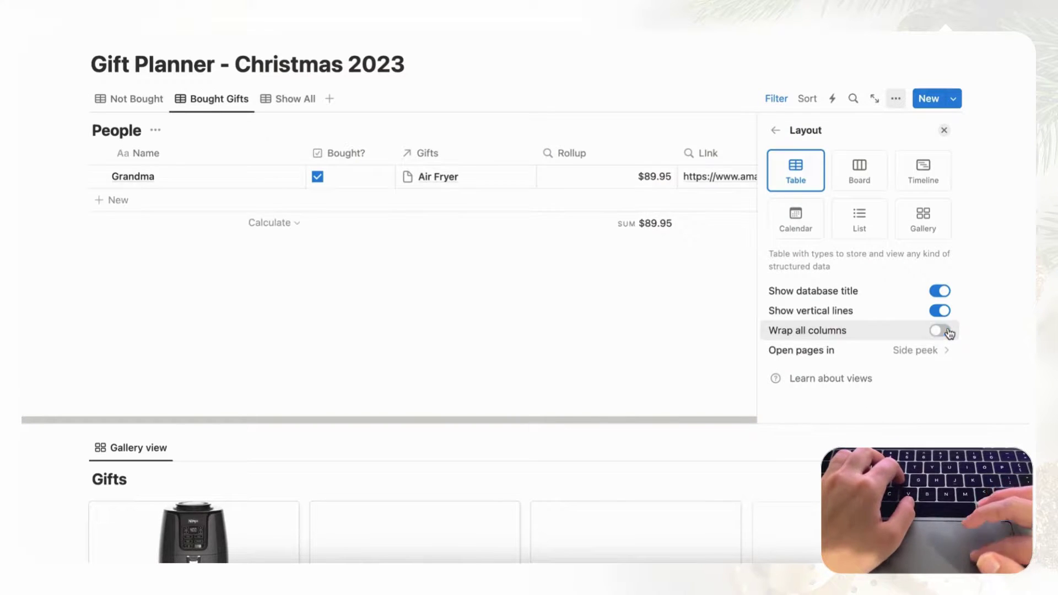
left_click(944, 131)
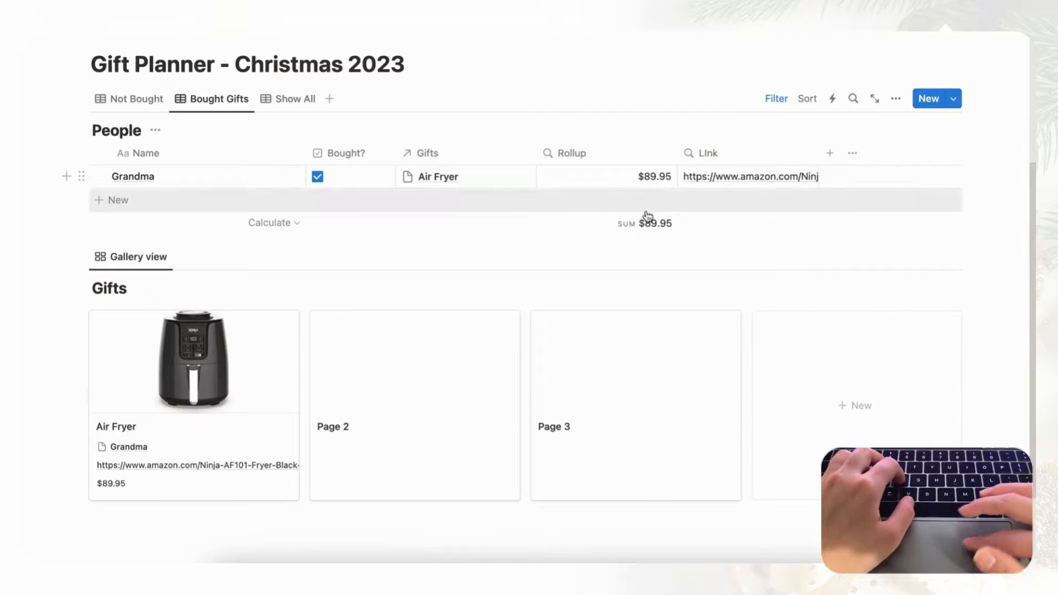
Name the two empty rows in the Not Bought view "Mom" and "Sister".
scroll(647, 211, "up", 2)
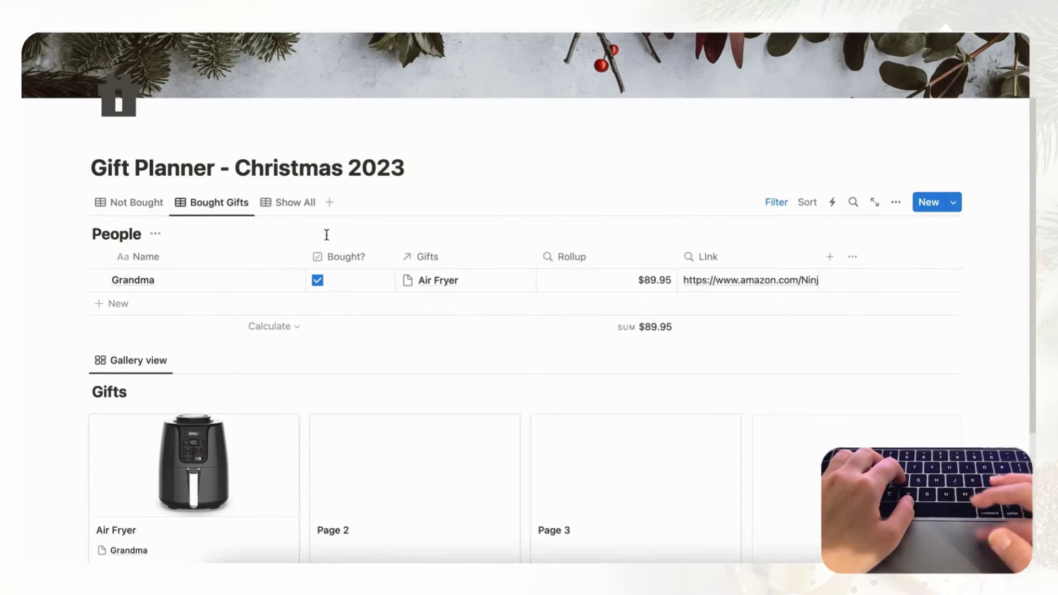
left_click(139, 203)
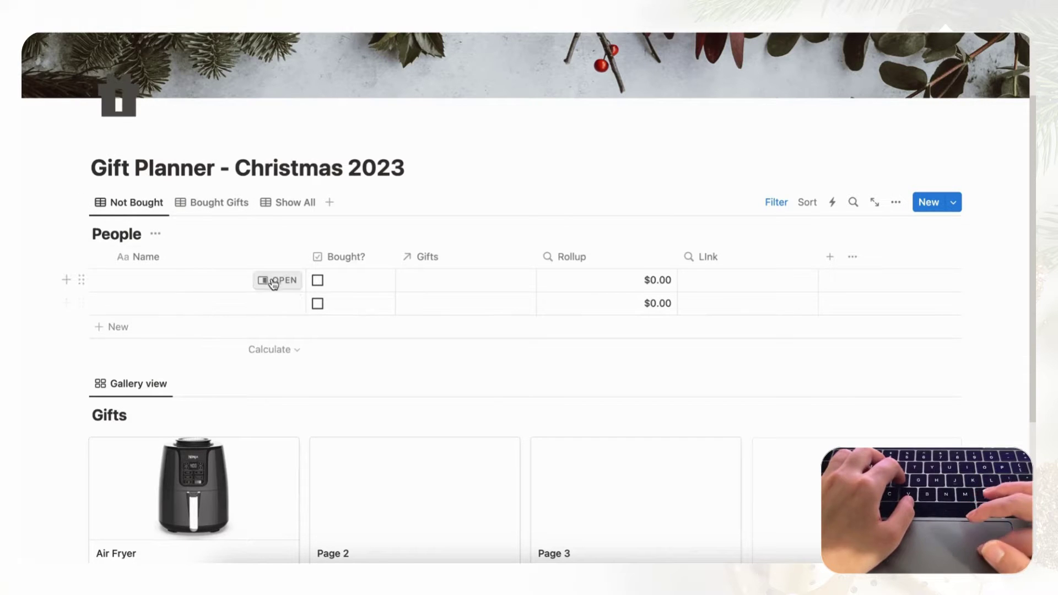
left_click(276, 280)
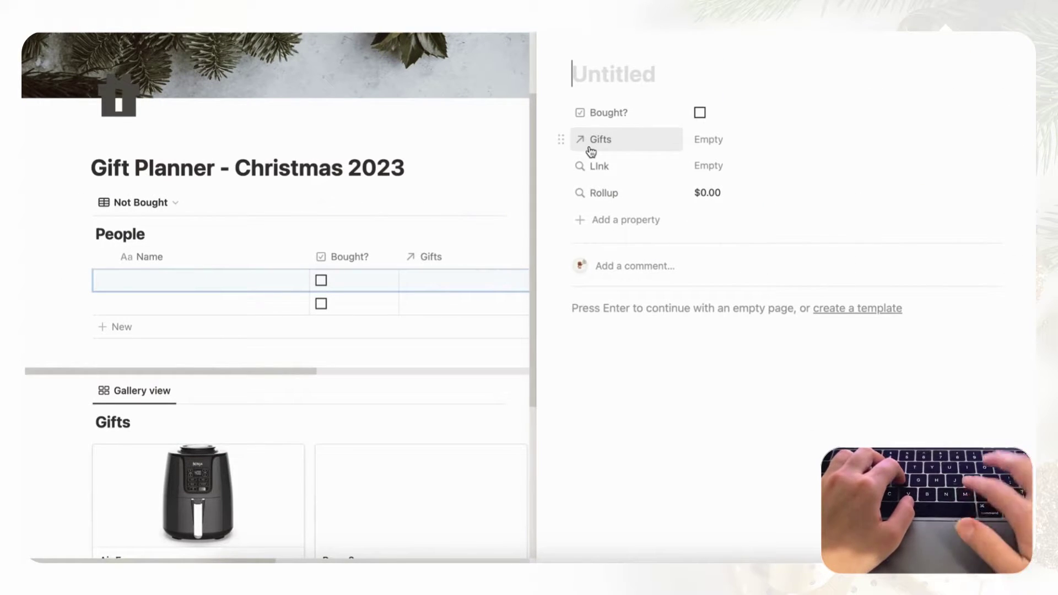
type("Mom")
key("Return")
left_click(224, 300)
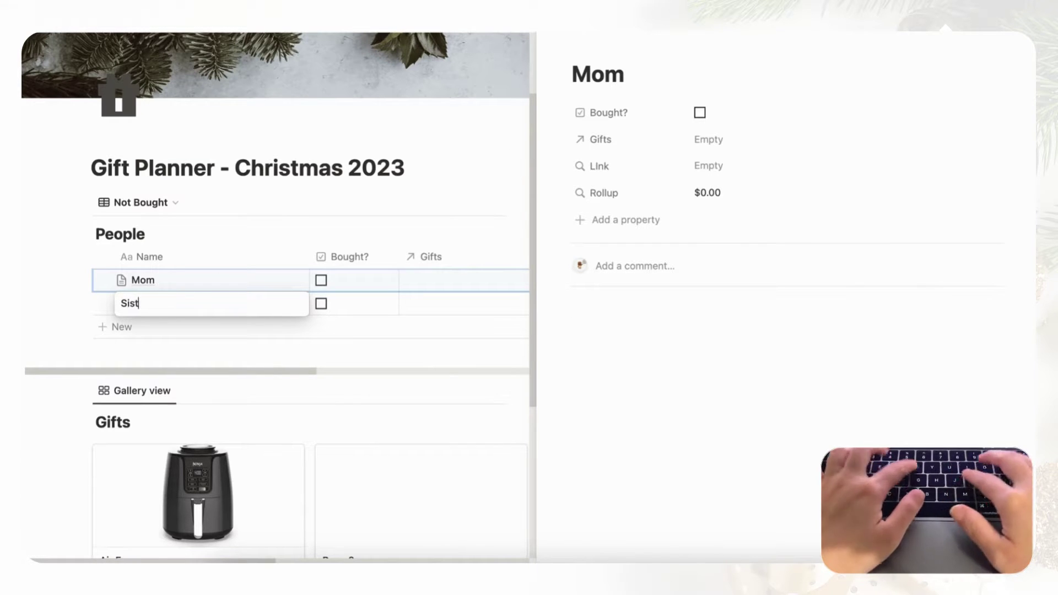
key("Return")
left_click(545, 45)
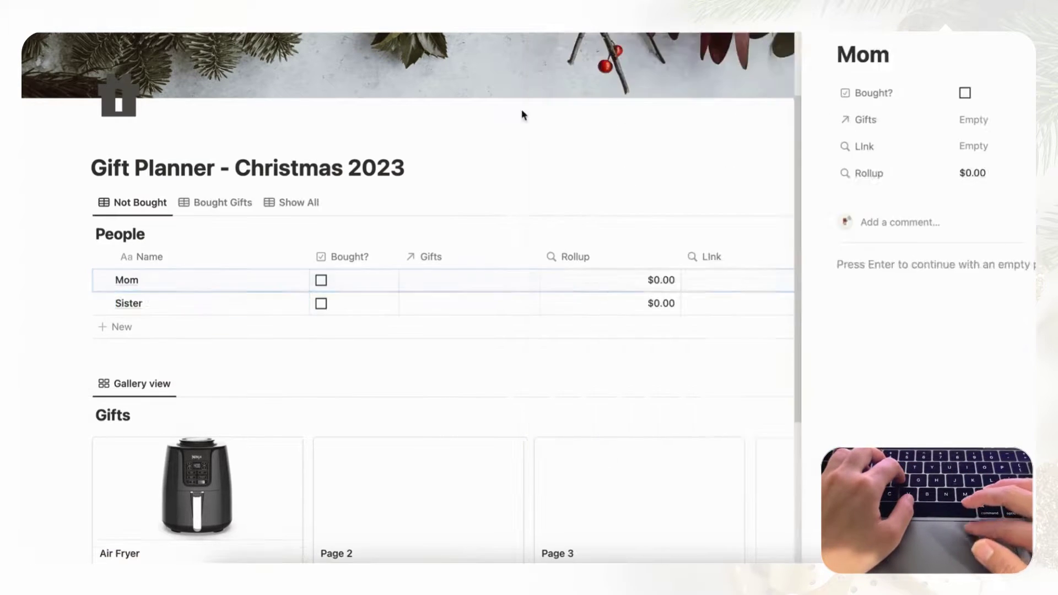
Review the Gifts gallery, the Air Fryer page's properties, and the overall planner layout.
scroll(501, 336, "down", 3)
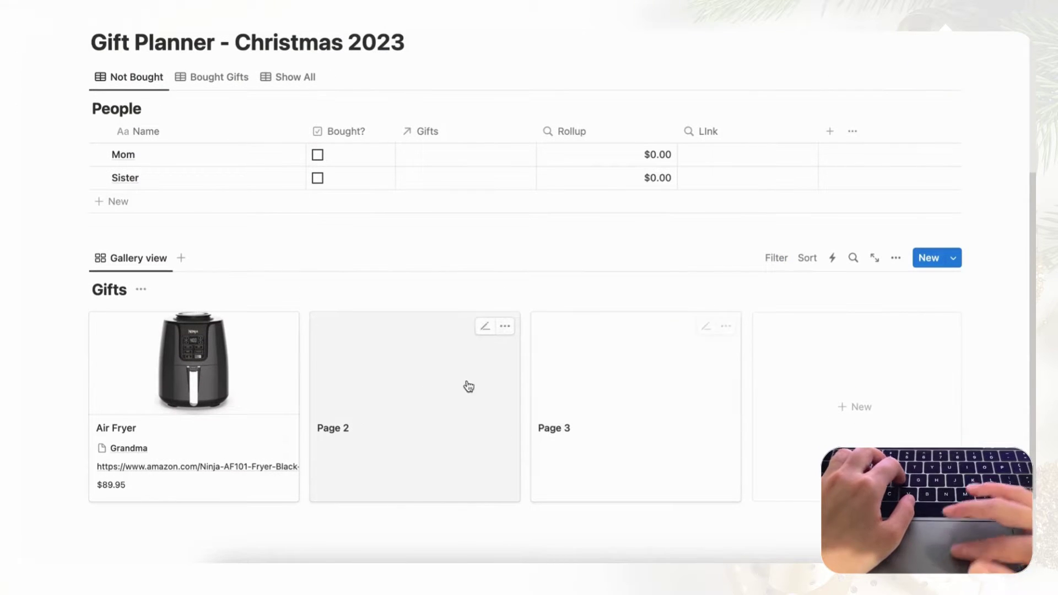
scroll(366, 414, "up", 2)
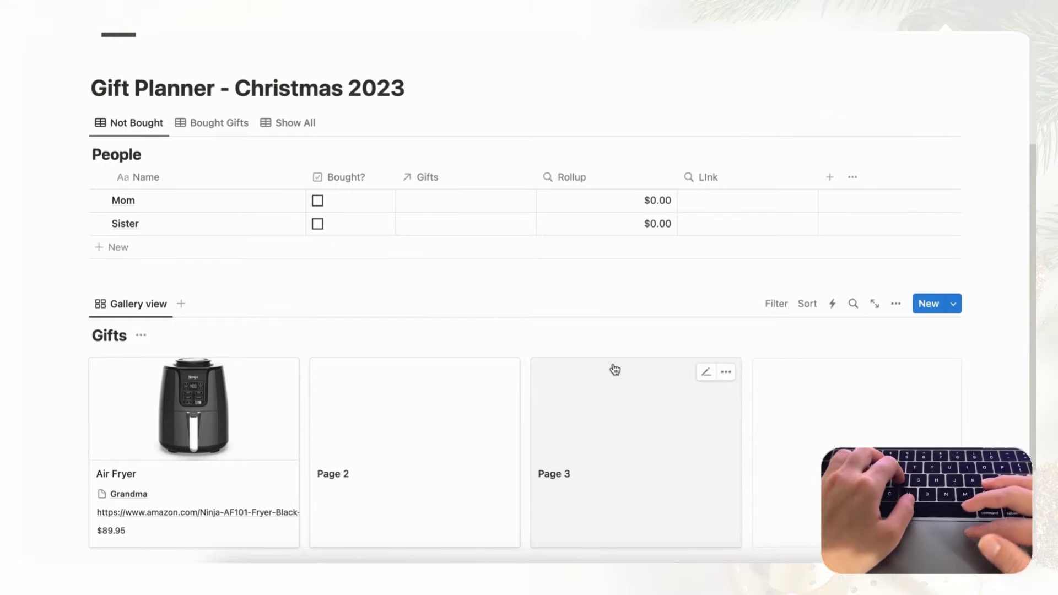
left_click(260, 485)
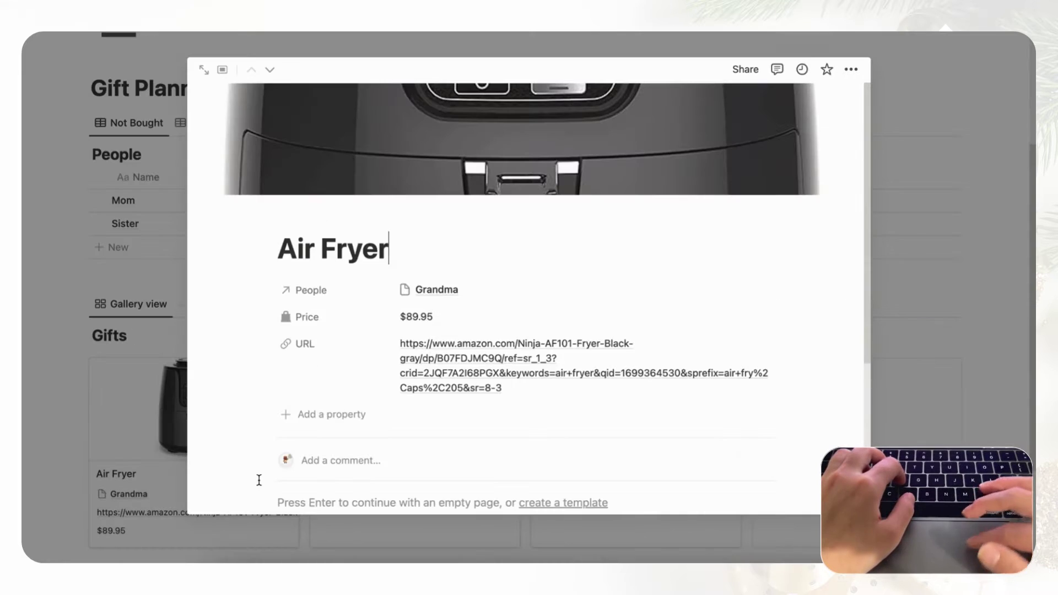
scroll(393, 364, "down", 3)
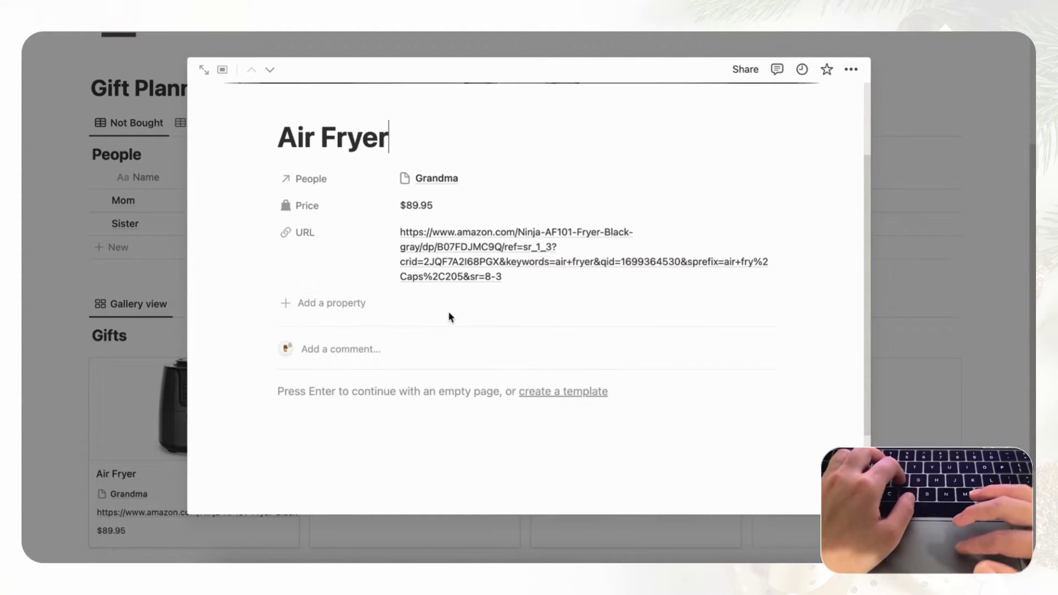
left_click(940, 295)
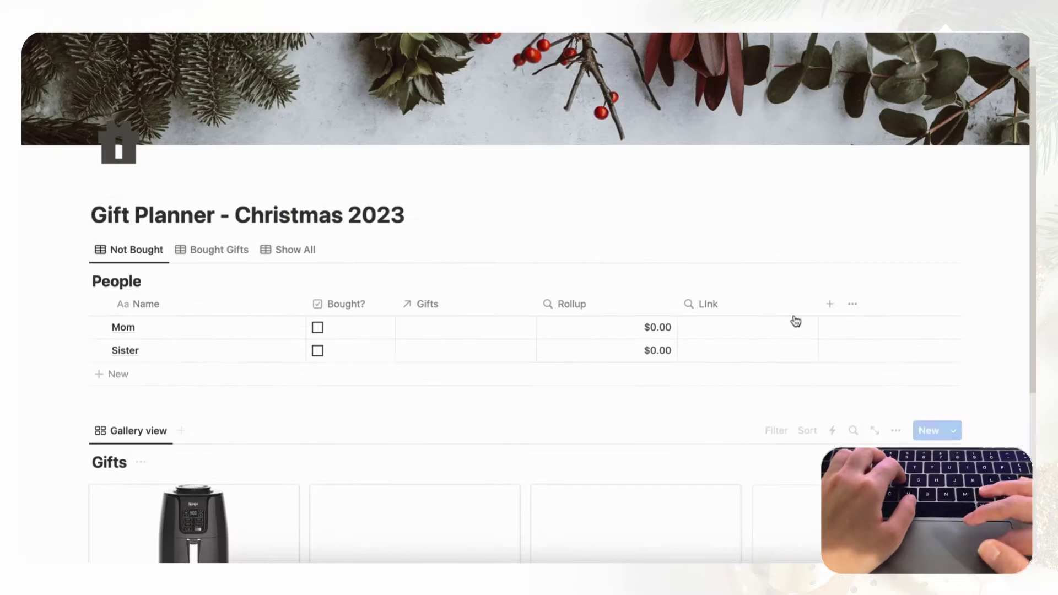
scroll(797, 321, "up", 3)
scroll(496, 271, "up", 2)
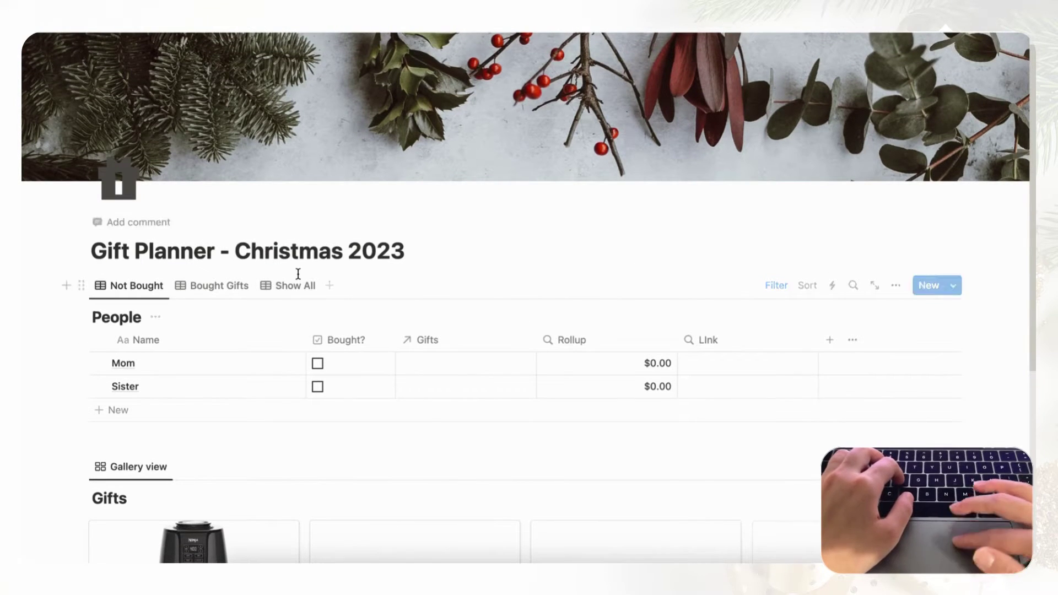
scroll(298, 276, "down", 3)
scroll(298, 274, "up", 2)
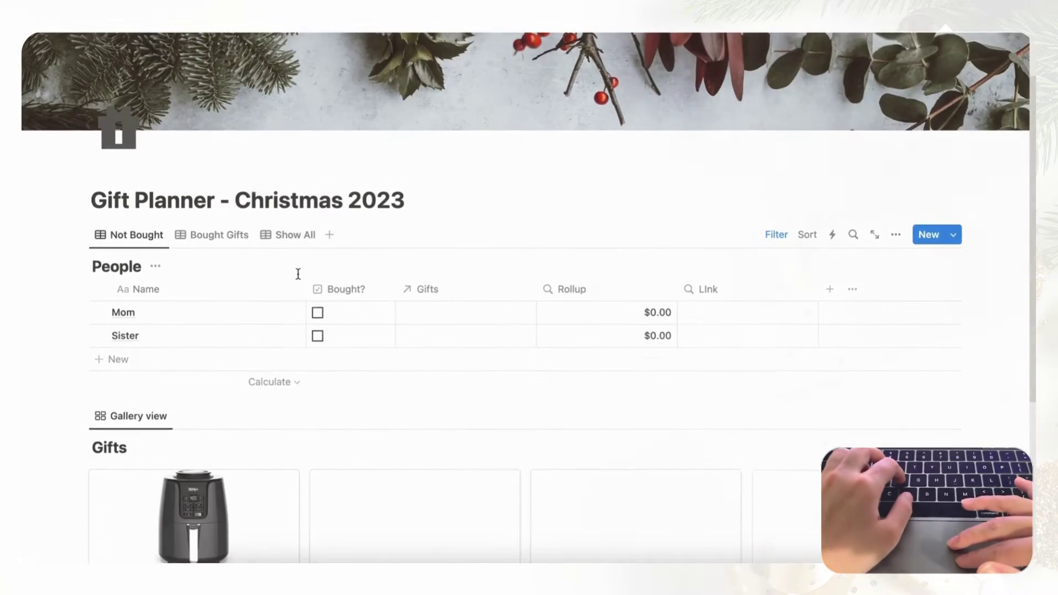